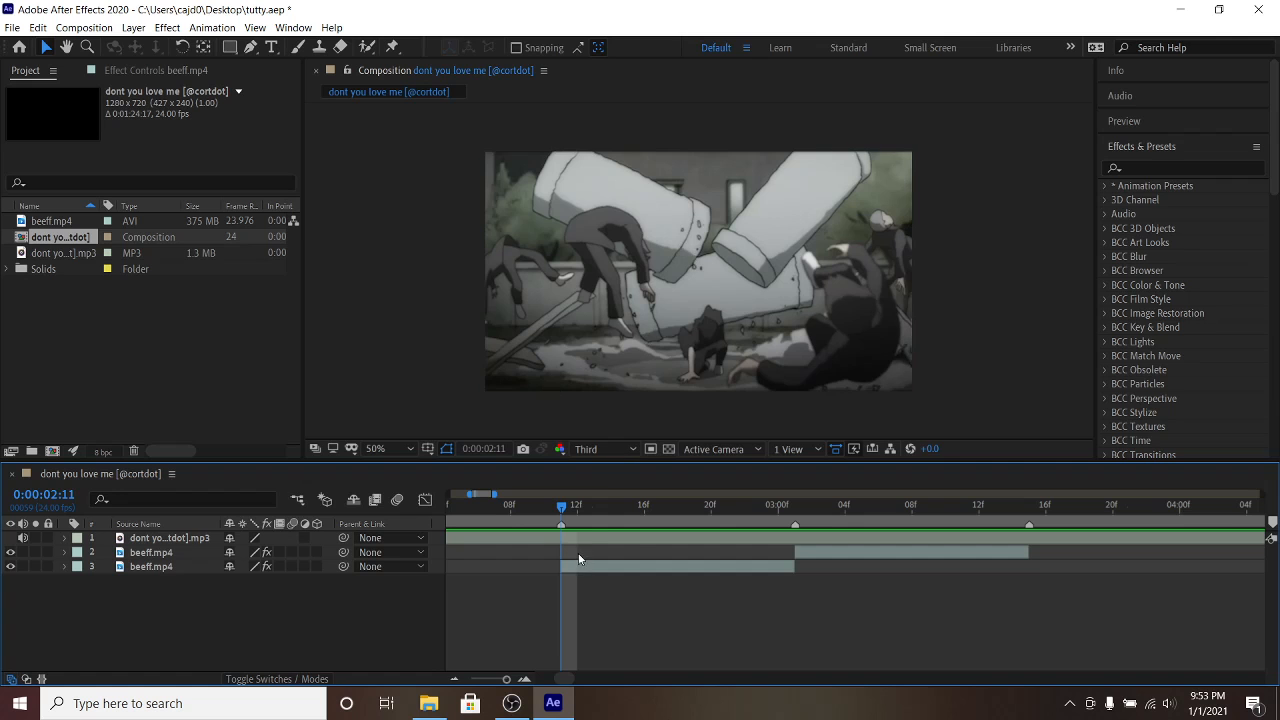
Step: Add a starting Scale keyframe to the beeff.mp4 clip on layer 3 at 0:00:02:19
drag(569, 513, 604, 509)
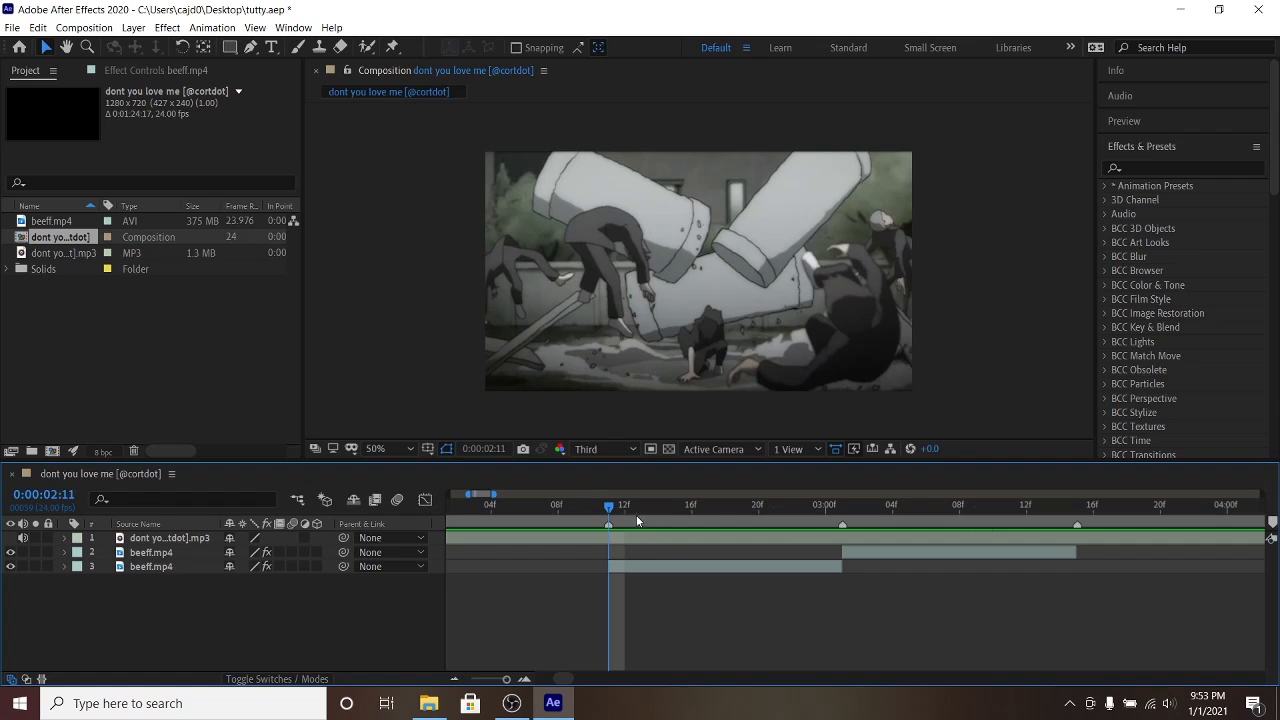
drag(636, 506, 713, 521)
click(743, 566)
click(738, 511)
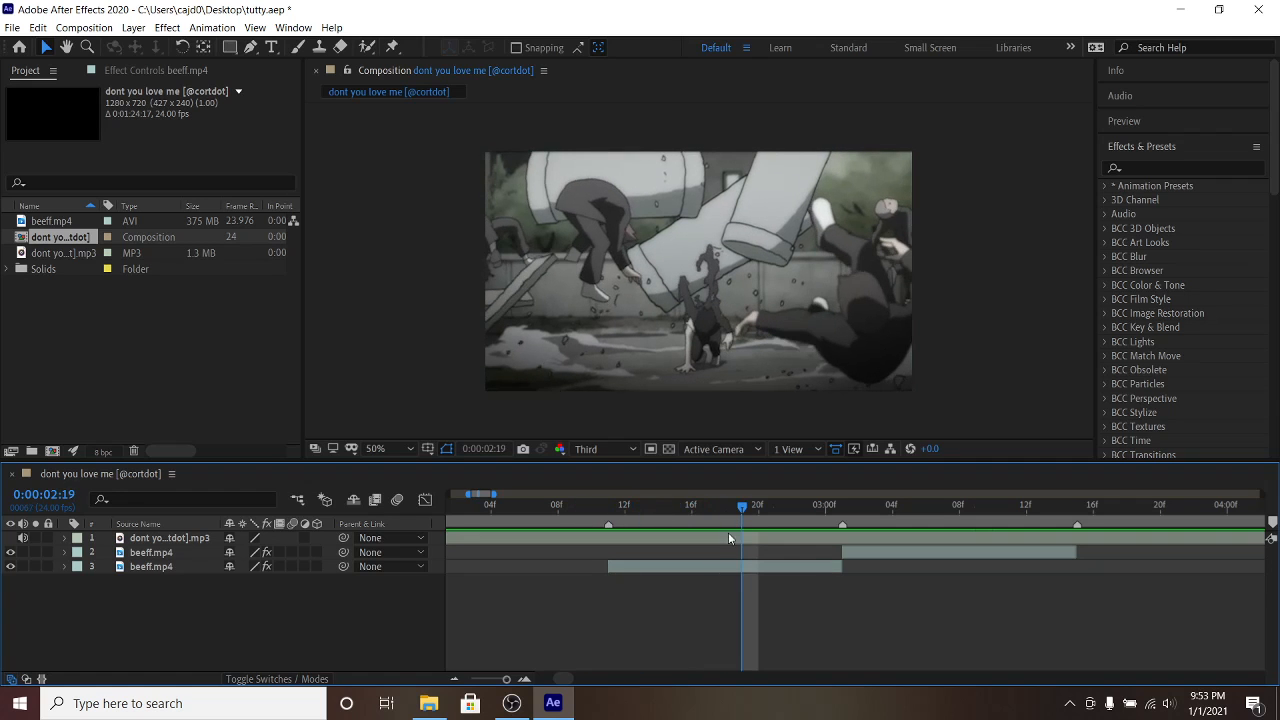
click(726, 511)
click(742, 511)
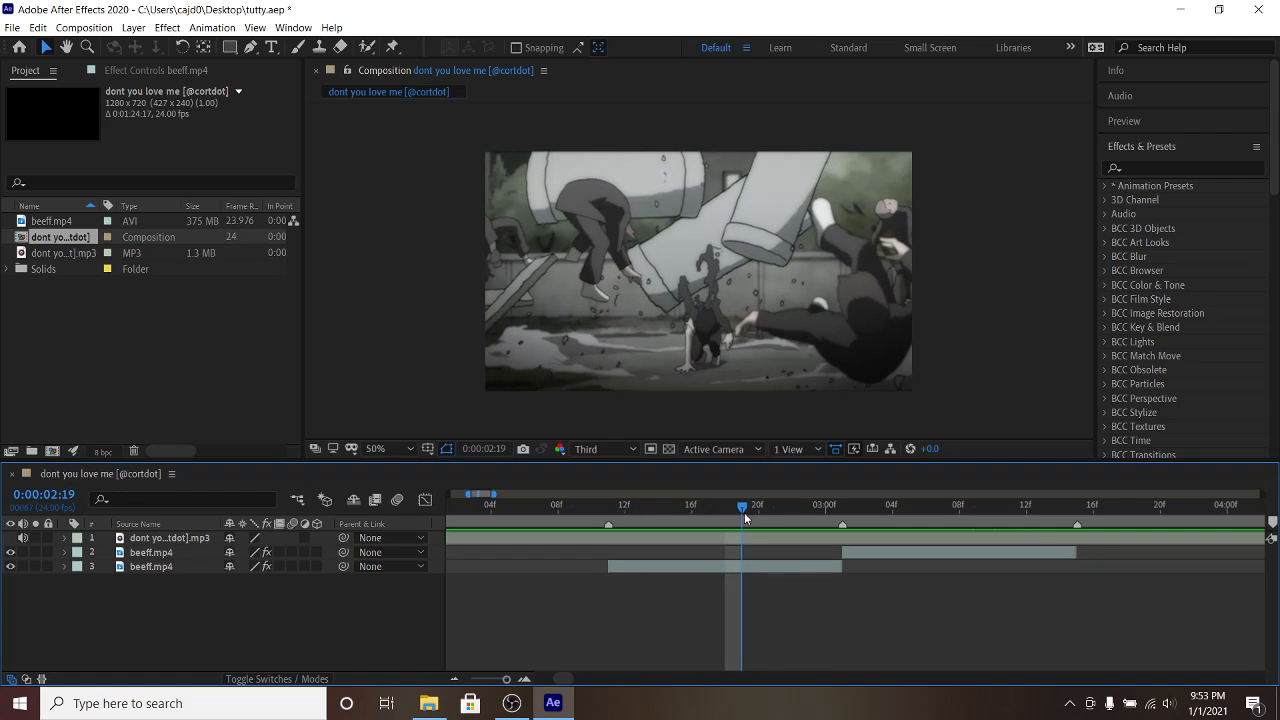
click(748, 567)
key(s)
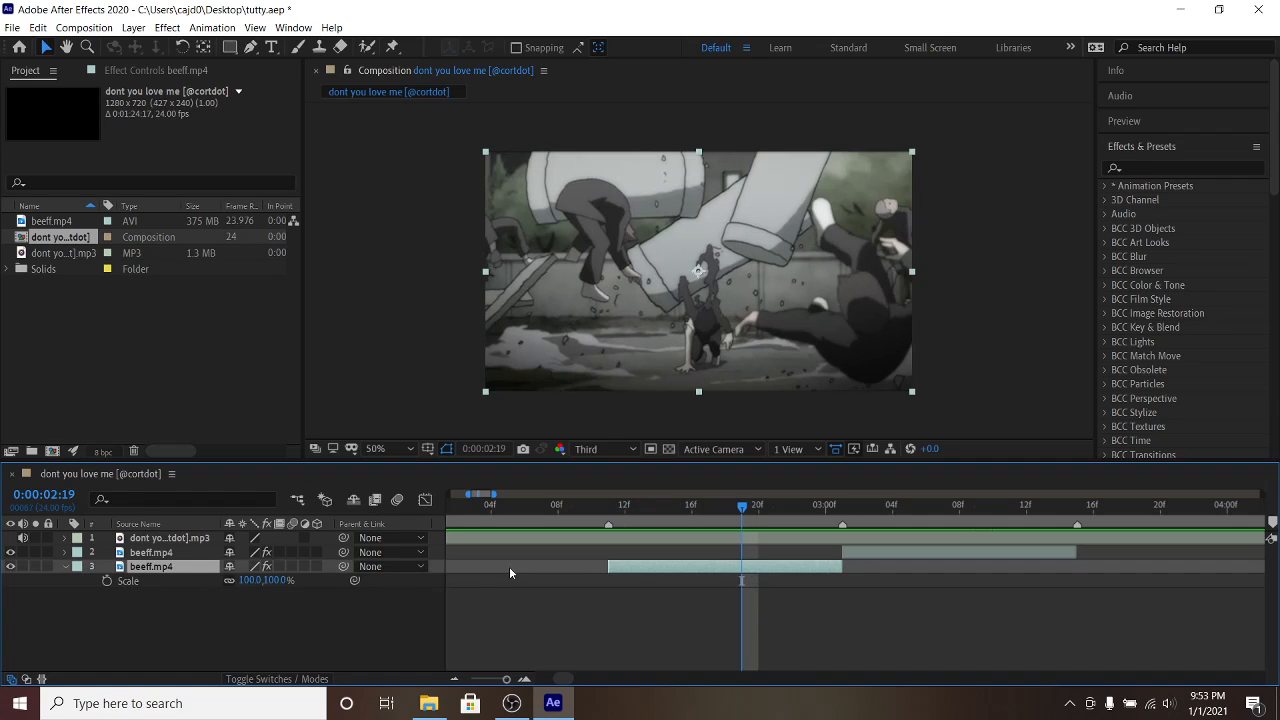
click(102, 582)
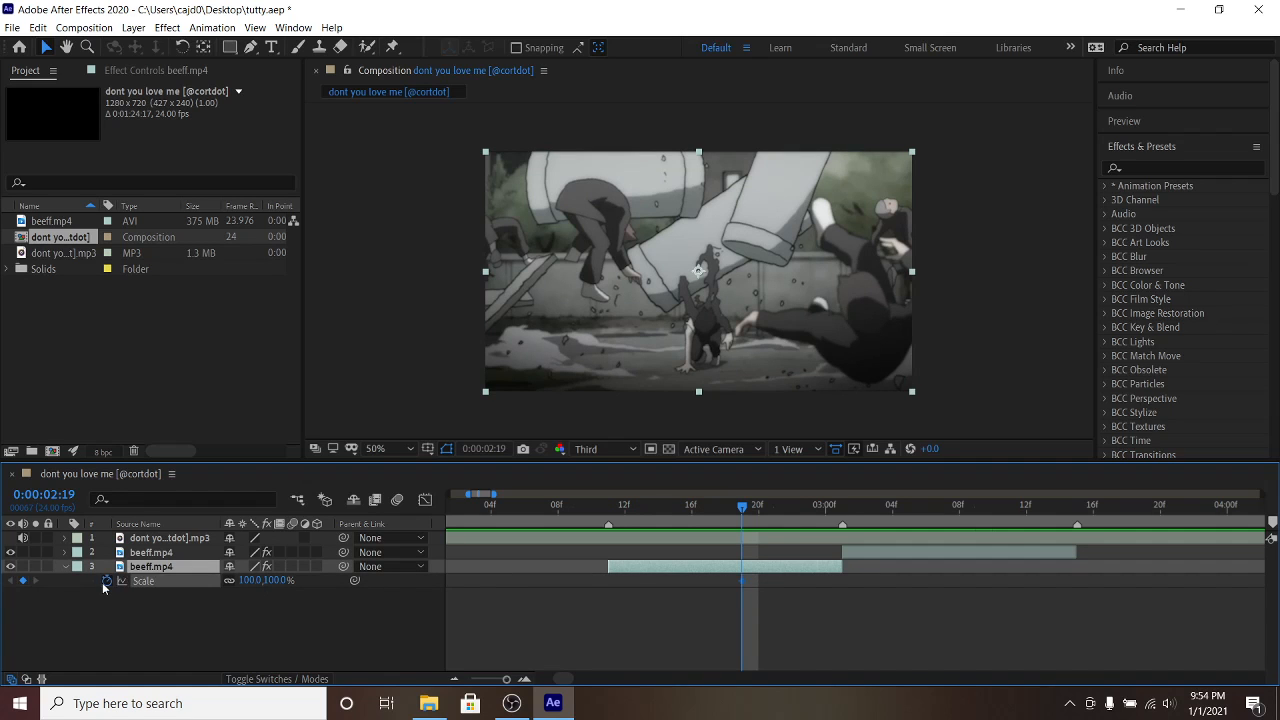
Step: Set the layer 3 clip's scale to 65% at its end, 0:00:03:01
drag(805, 519, 843, 514)
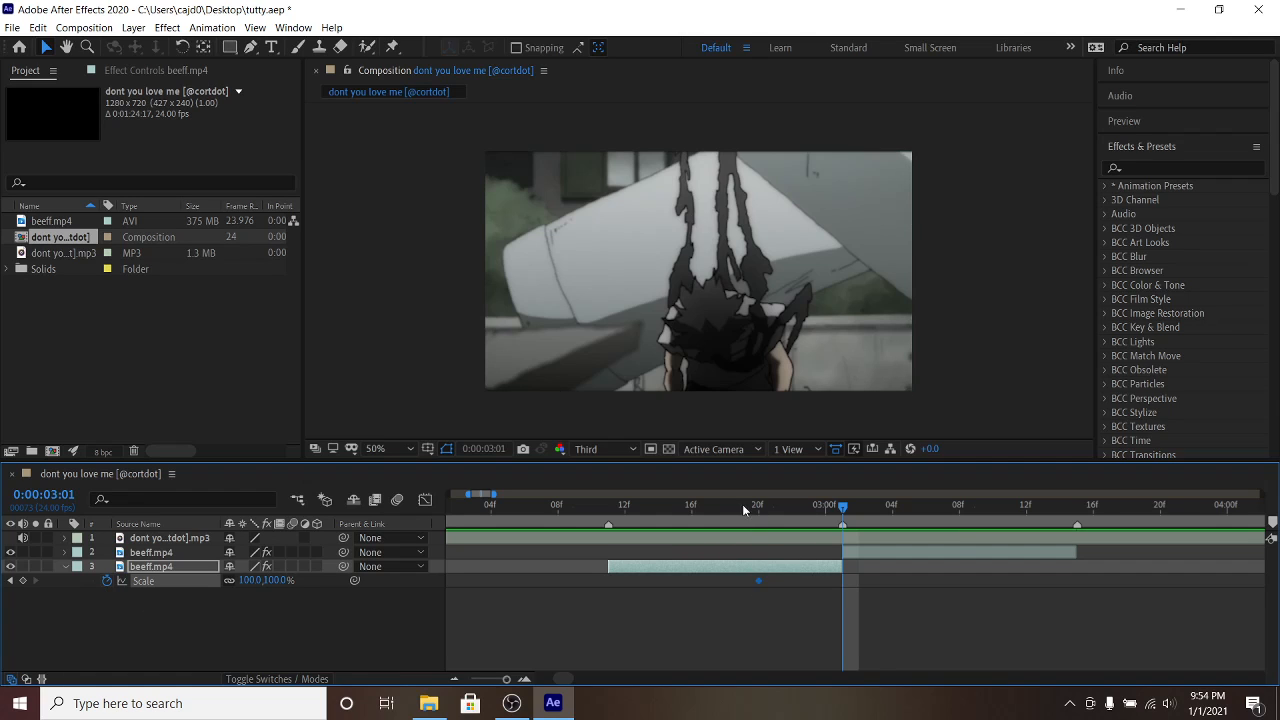
click(268, 584)
text(65)
key(Return)
click(763, 518)
drag(762, 515, 843, 517)
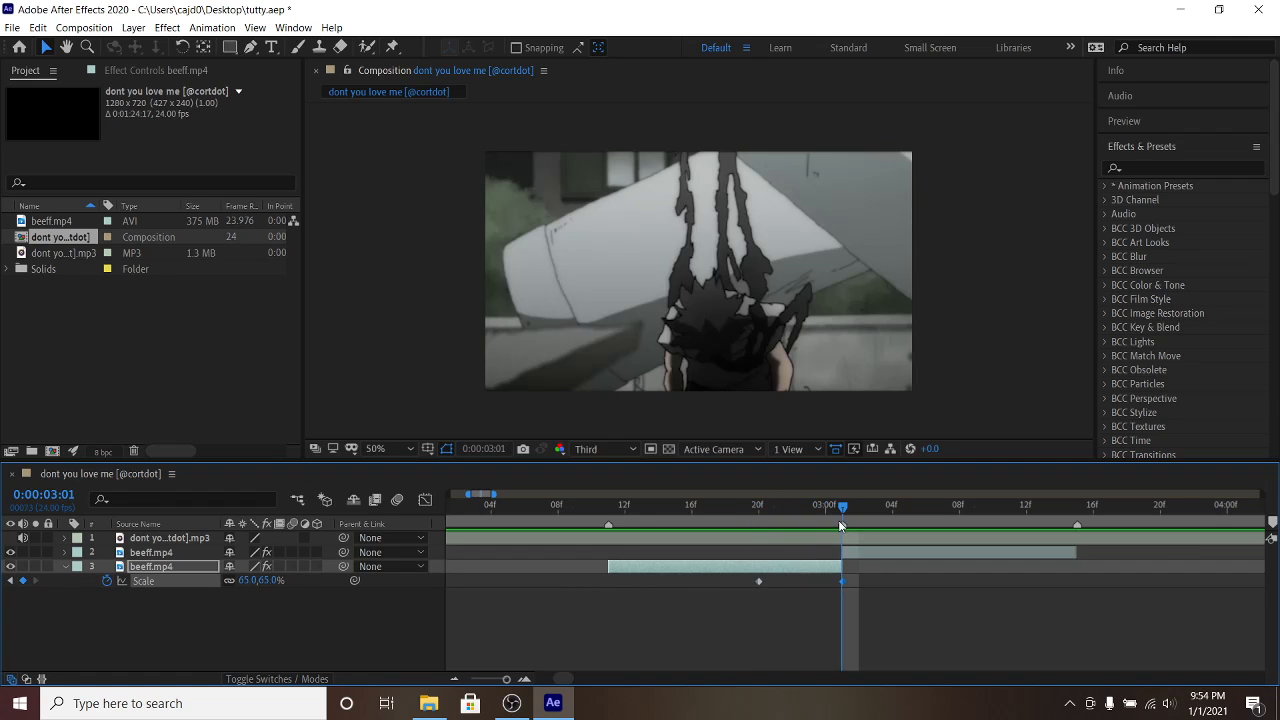
Step: Apply Easy Ease to both scale keyframes of the layer 3 clip
drag(746, 574, 839, 580)
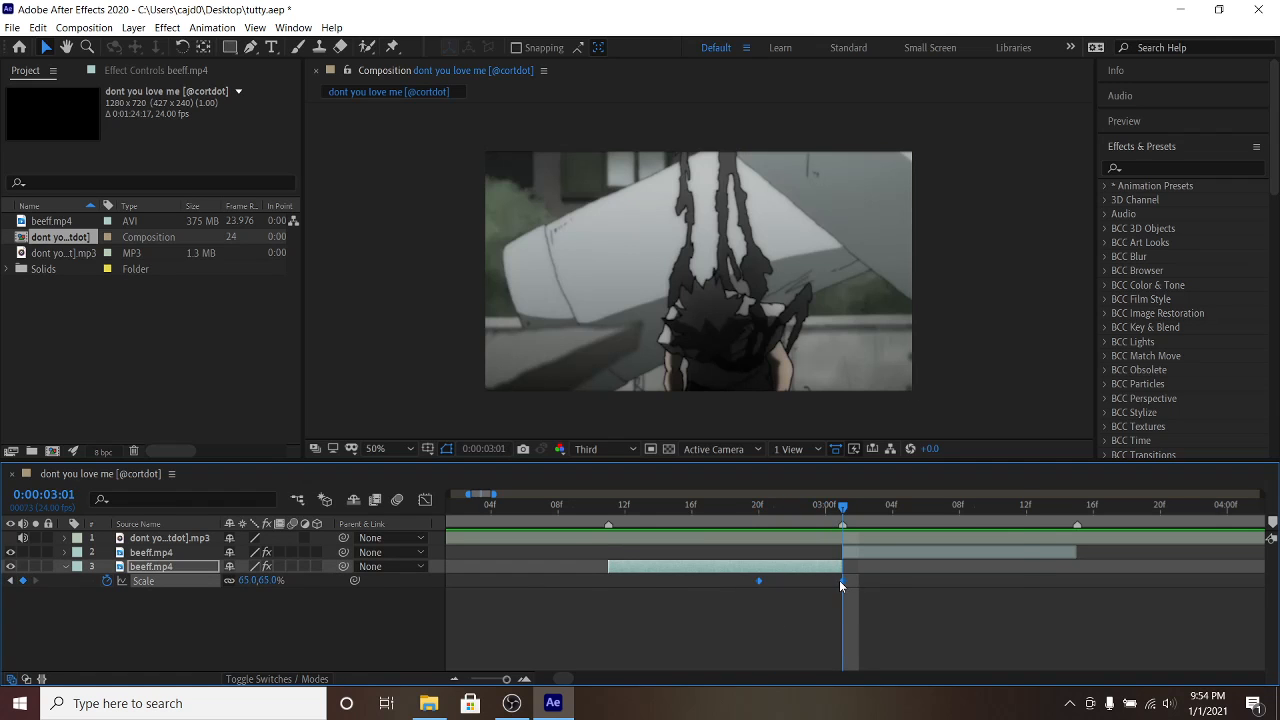
right_click(839, 580)
mouse_move(873, 580)
click(620, 476)
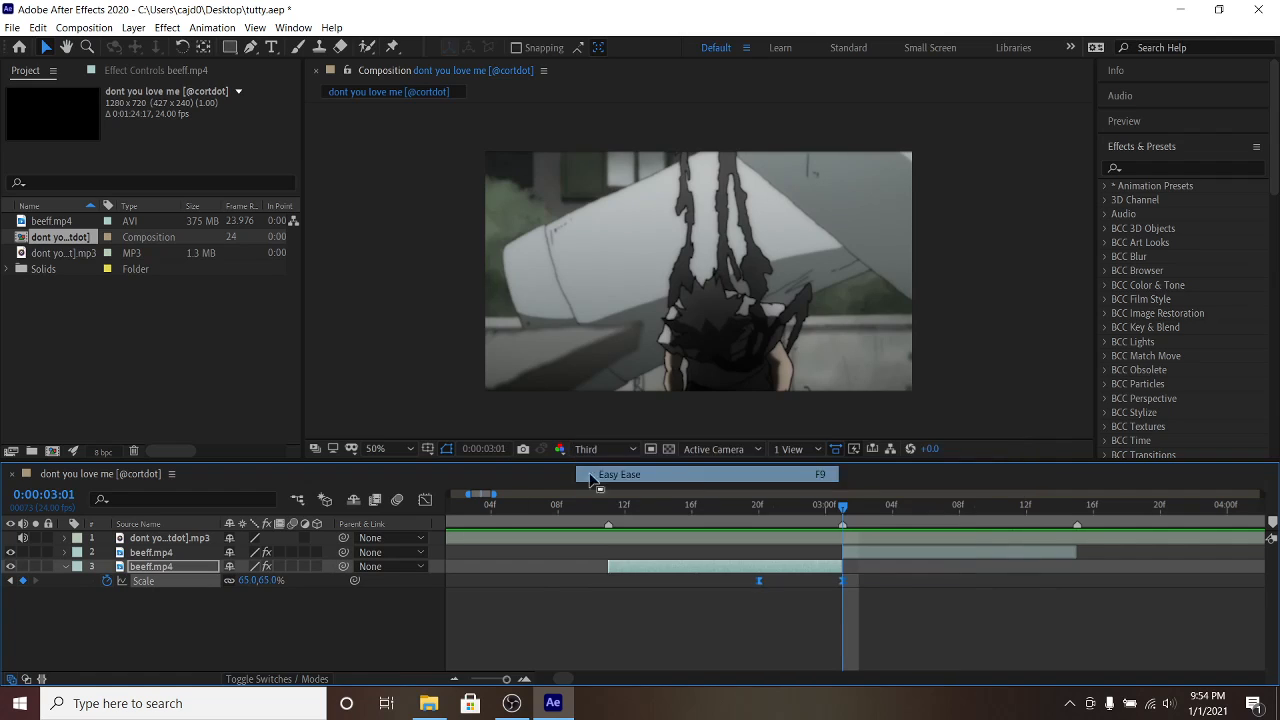
Step: Reshape the layer 3 scale curve to start slowly and drop steeply at the clip's end, and preview the zoom-out
click(425, 500)
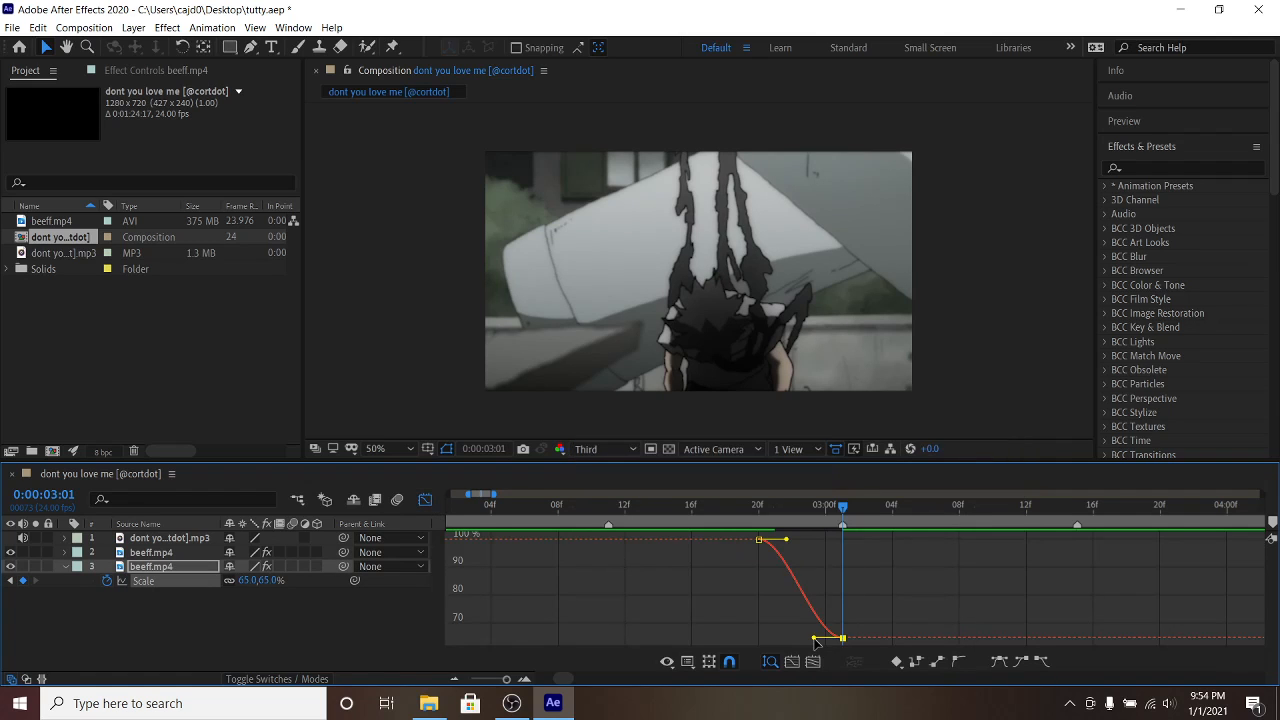
drag(815, 637, 838, 533)
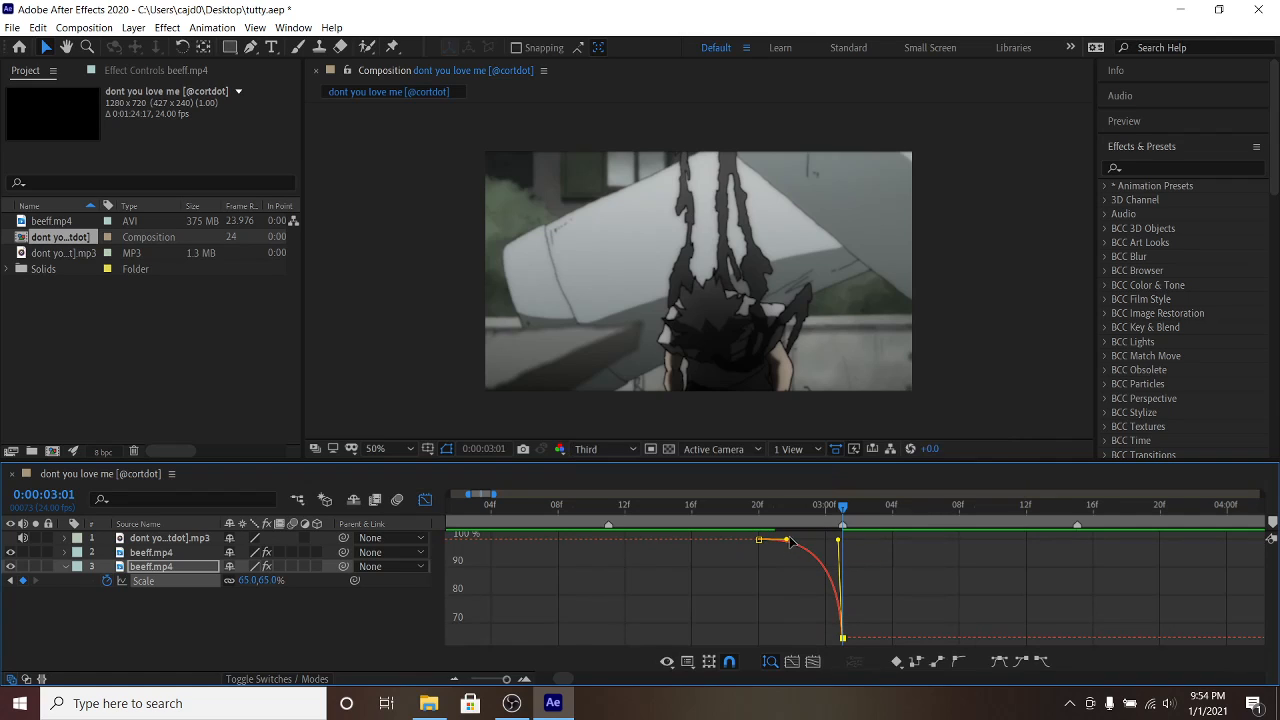
drag(788, 541, 838, 561)
click(775, 510)
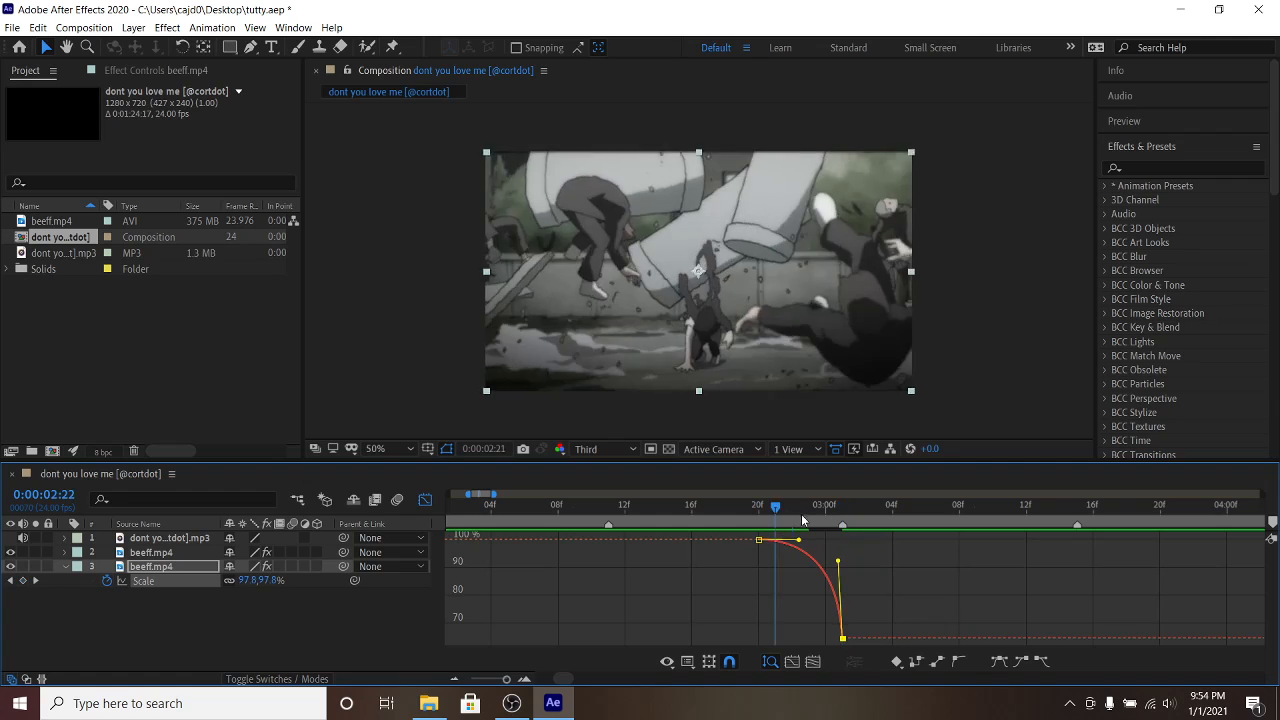
click(851, 516)
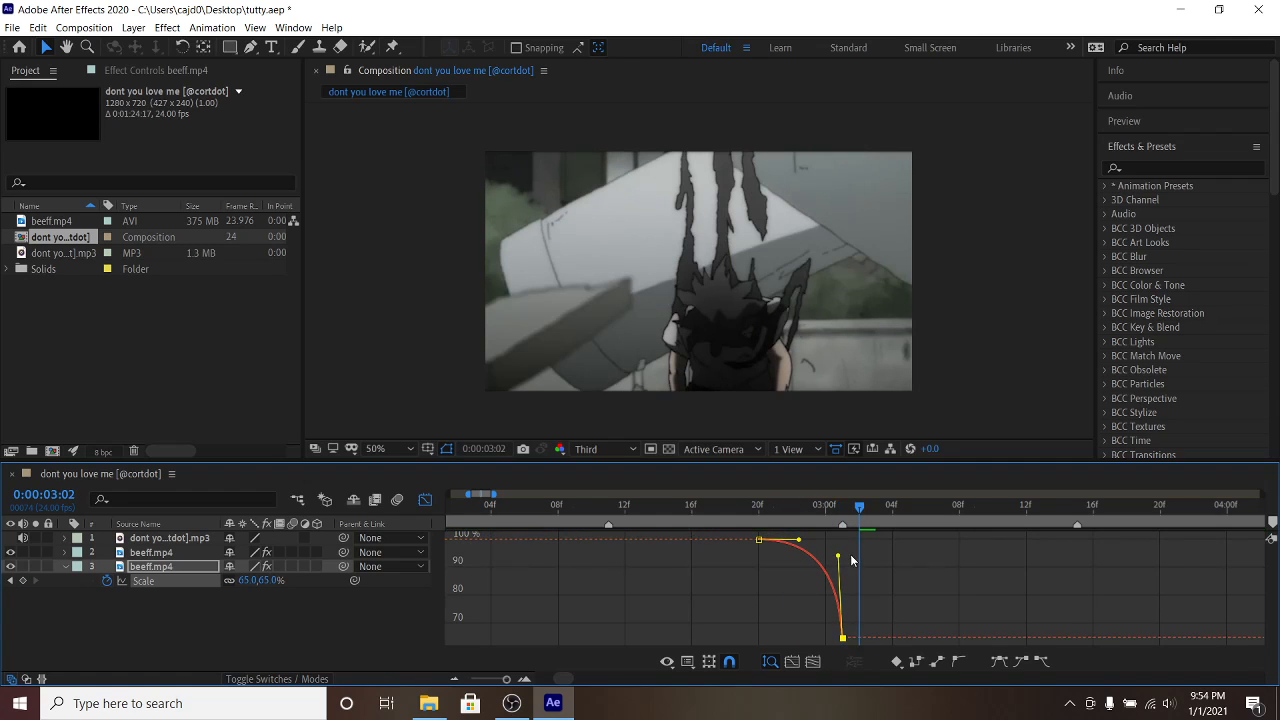
click(425, 499)
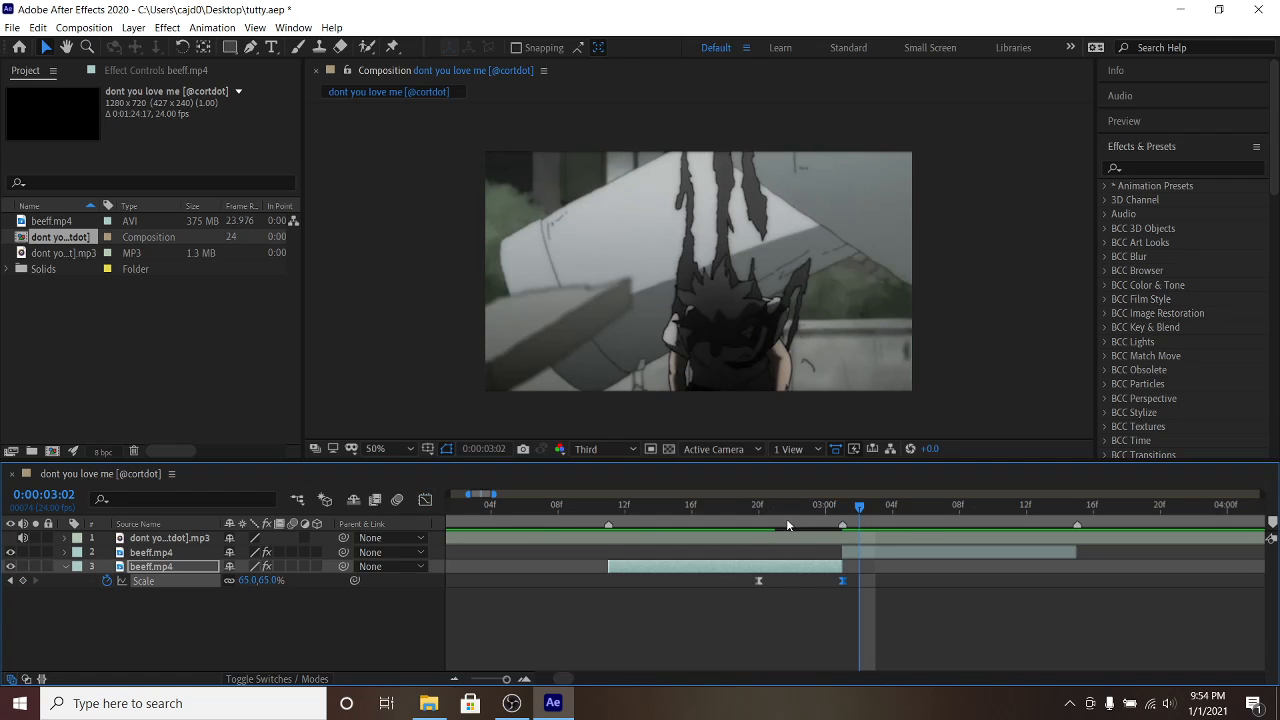
click(677, 506)
key(space)
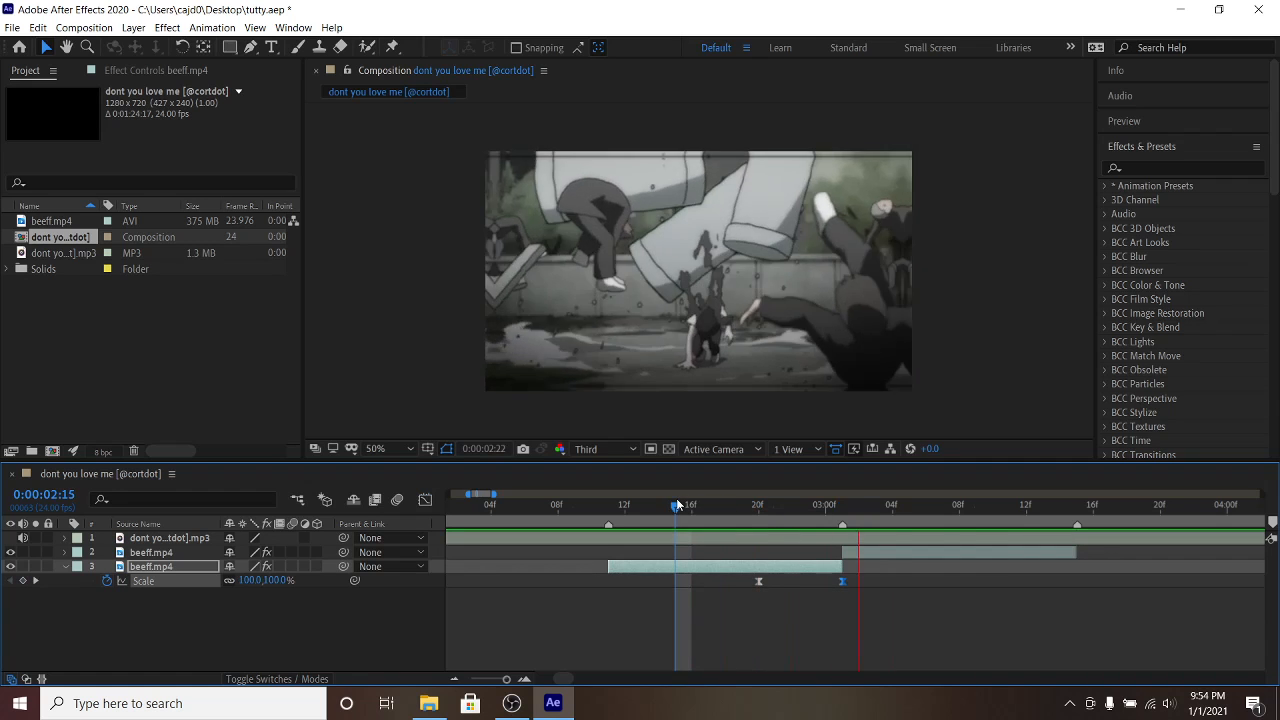
Step: Keyframe the scale of the layer 2 beeff.mp4 clip at 189% at its start, 0:00:03:01
click(849, 505)
click(860, 552)
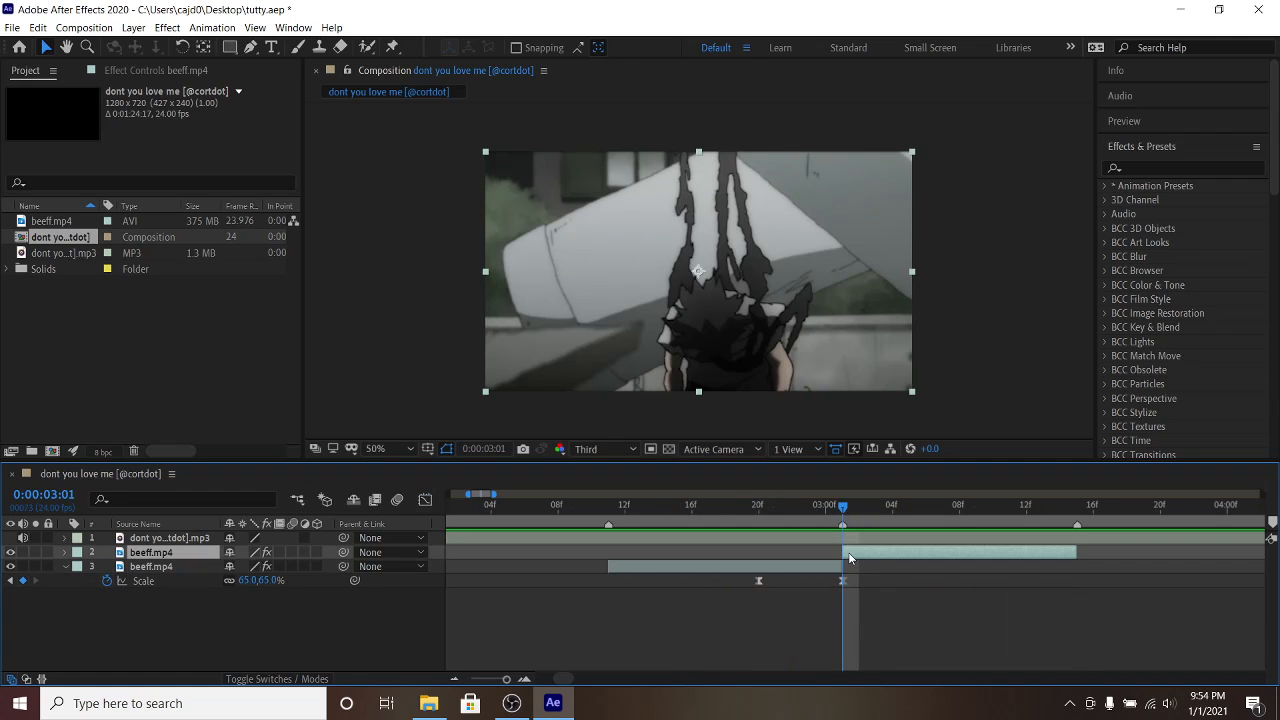
key(s)
click(107, 566)
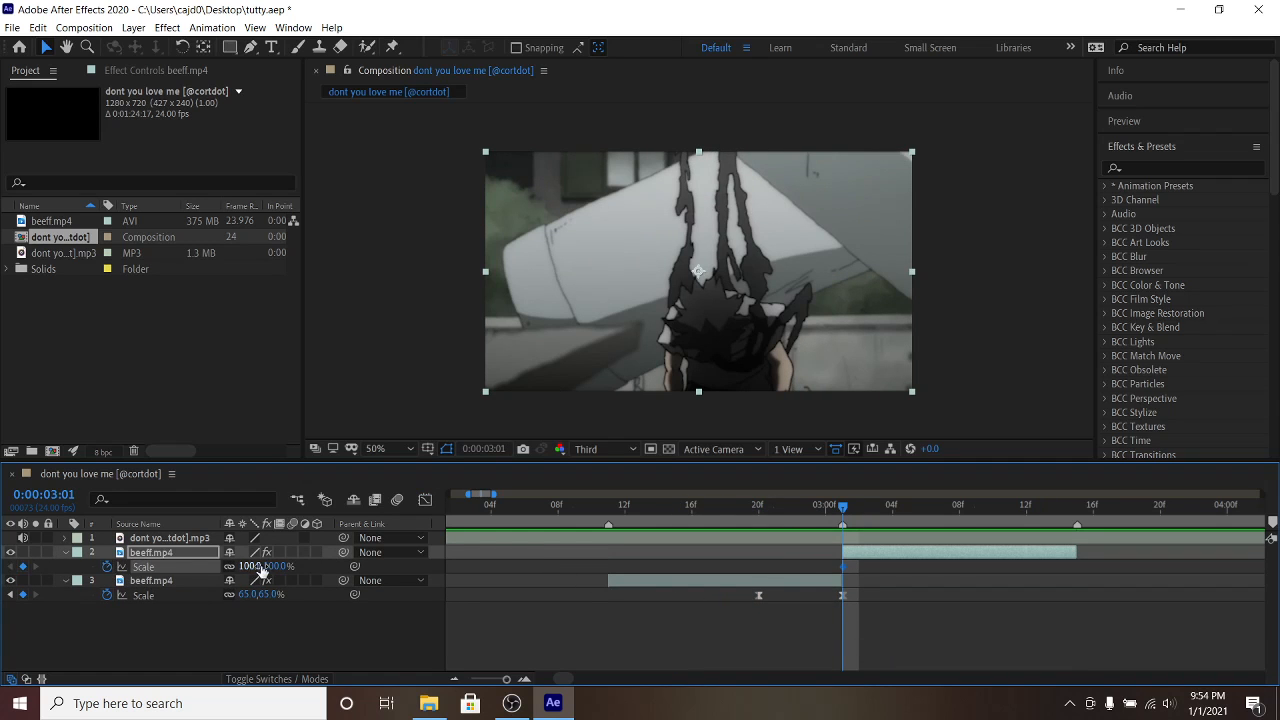
click(276, 566)
text(183)
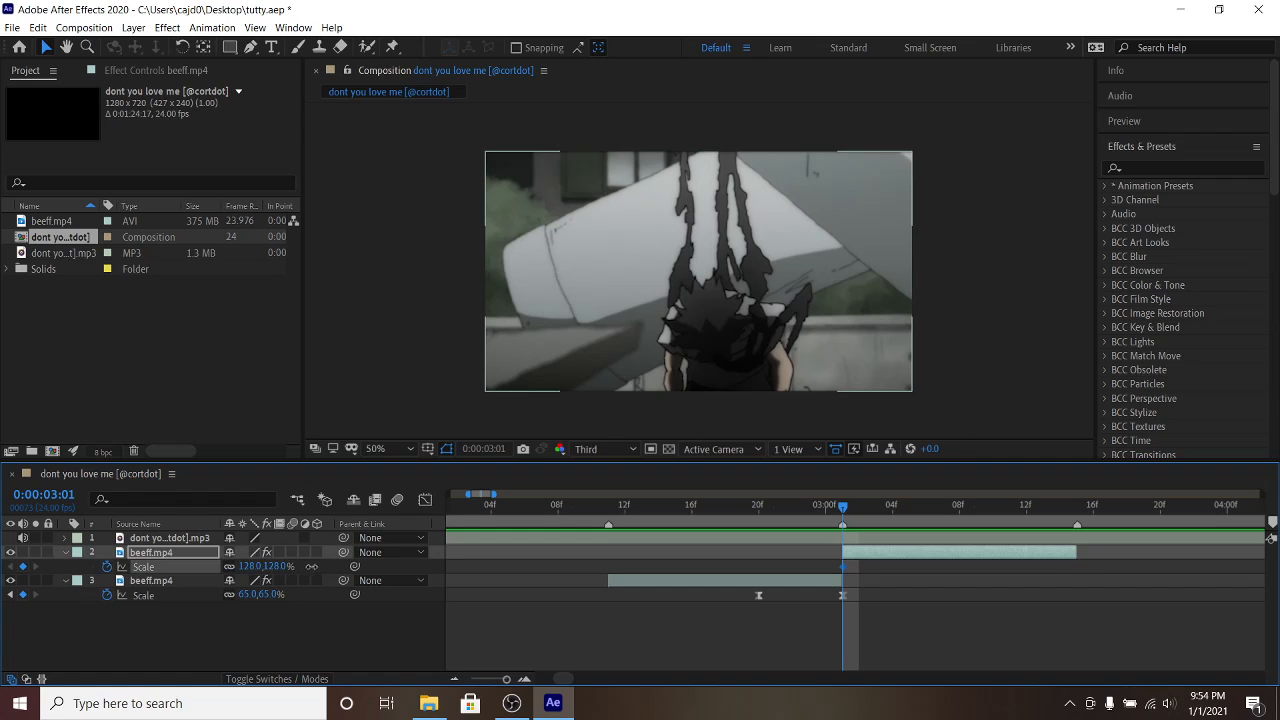
key(Return)
drag(357, 567, 363, 567)
Step: Set the layer 2 clip's scale to 100% at 0:00:03:06
drag(854, 508, 923, 509)
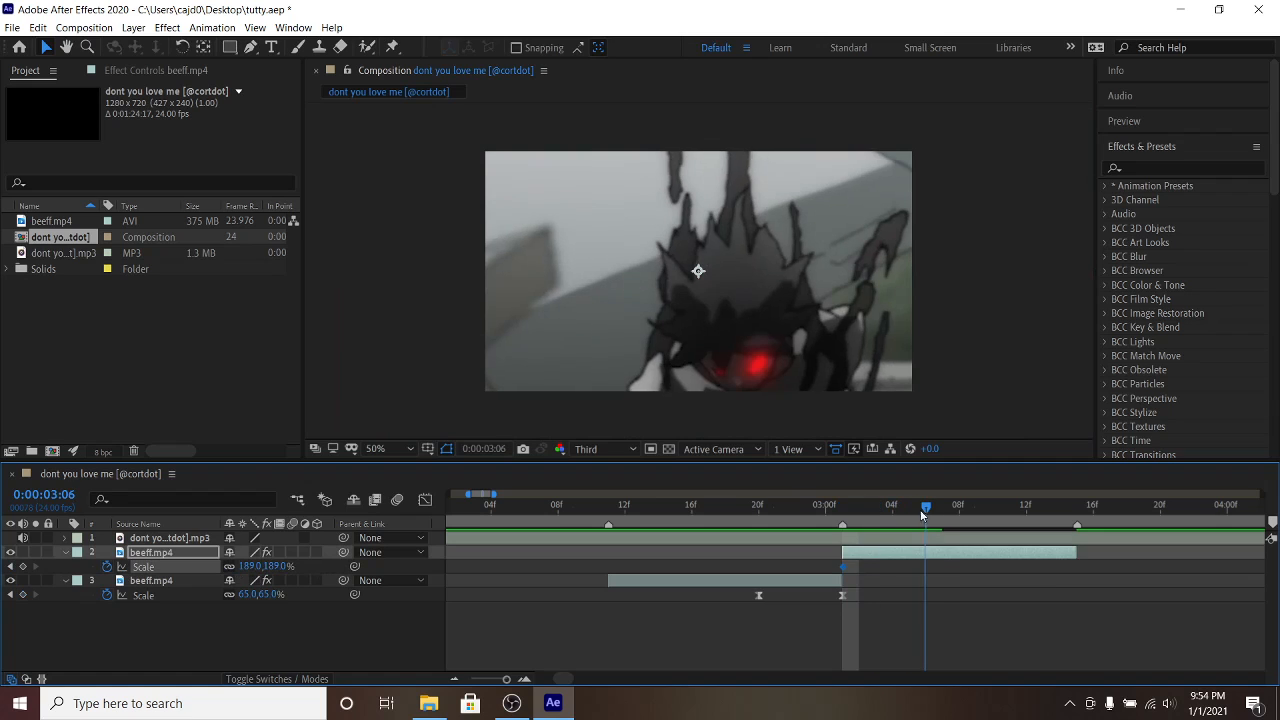
click(273, 567)
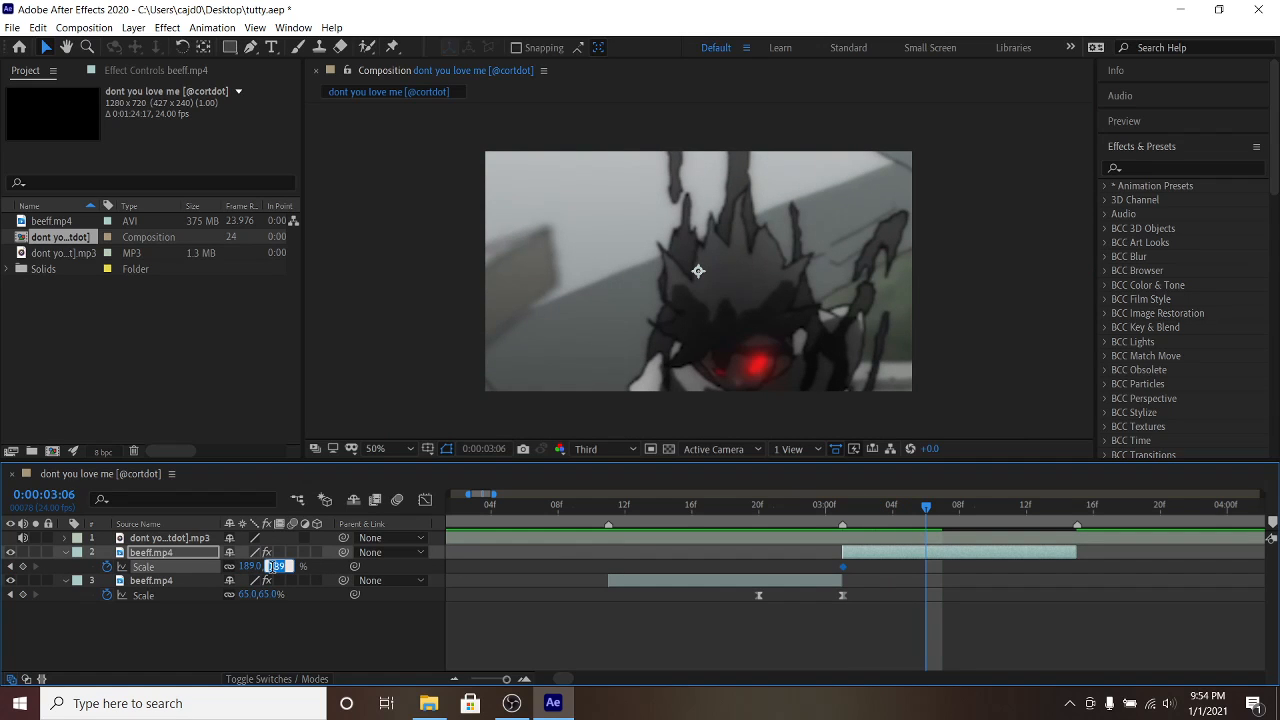
text(100)
key(Return)
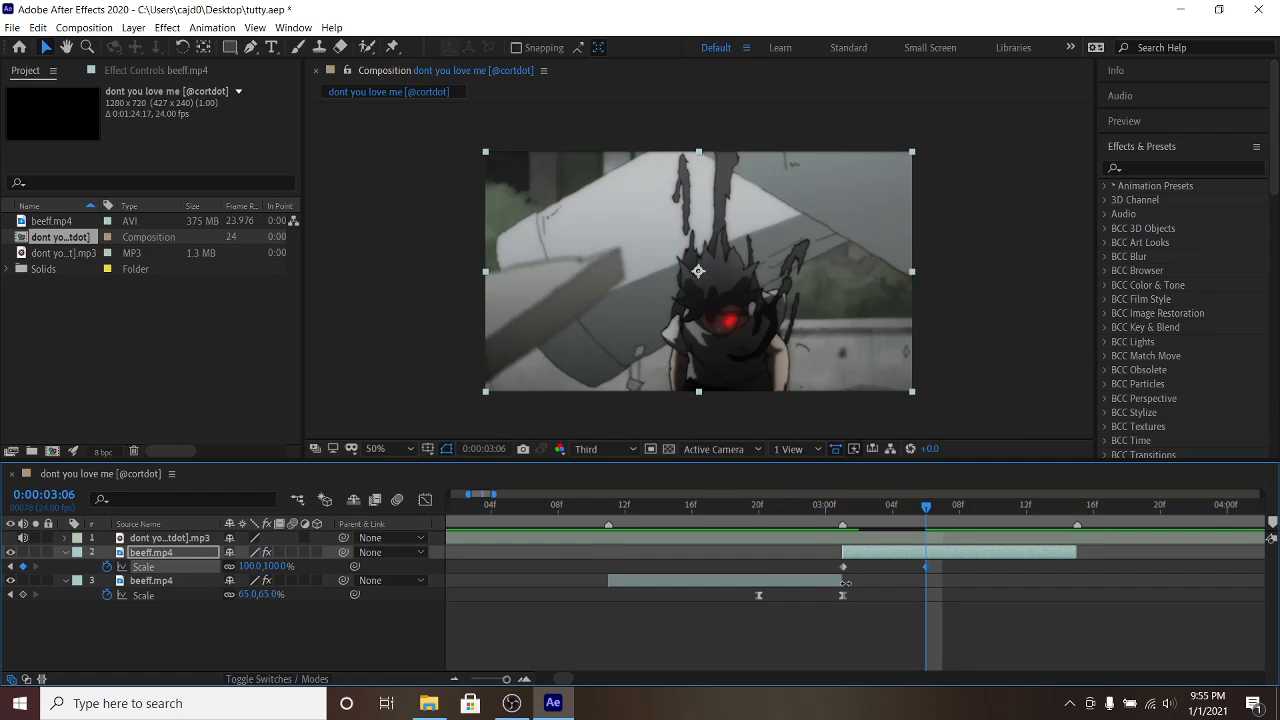
Step: Apply Easy Ease to both scale keyframes of the layer 2 clip
drag(835, 576, 929, 565)
right_click(927, 565)
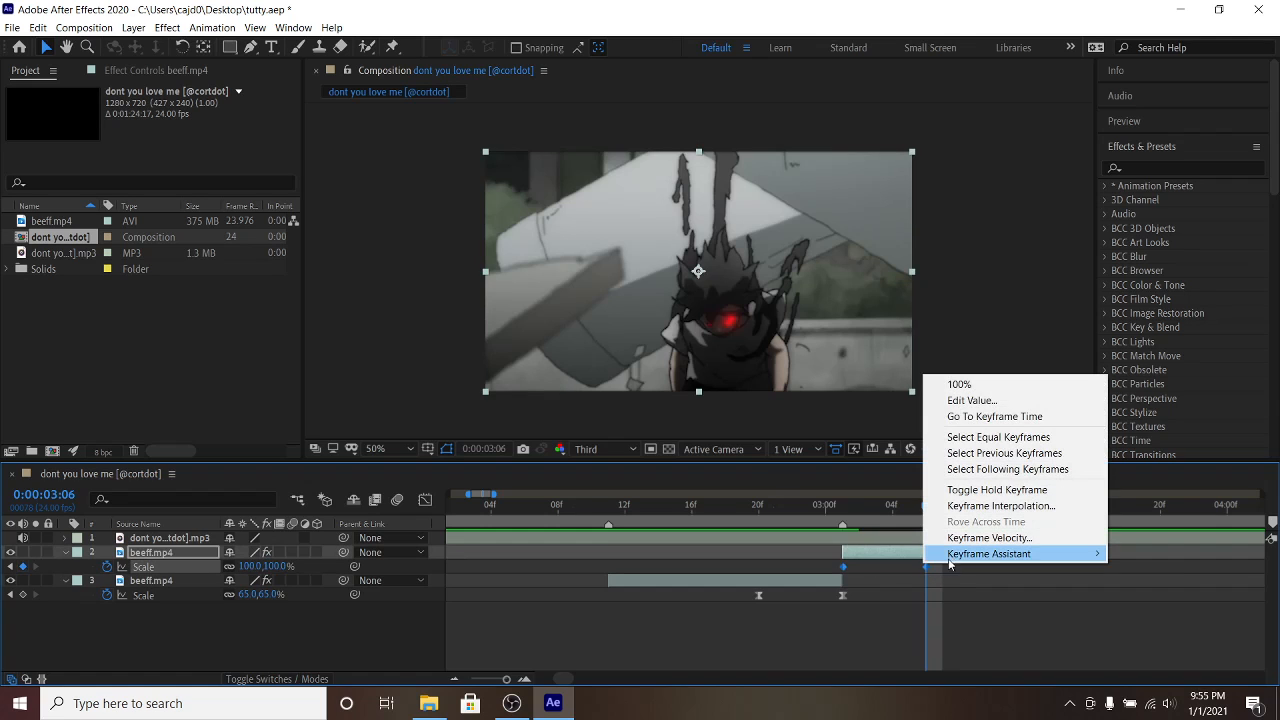
mouse_move(949, 565)
click(757, 602)
Step: Reshape the layer 2 scale curve to drop steeply at the start and flatten out, and preview the transition across both clips
click(425, 499)
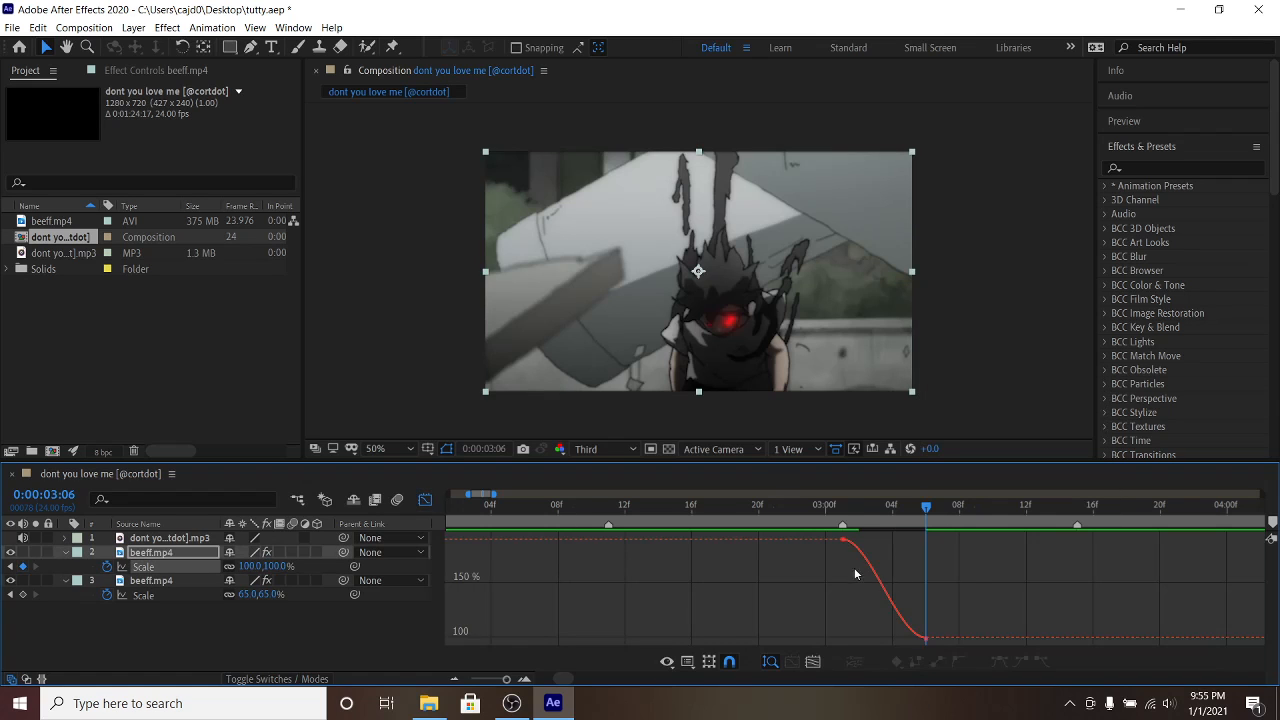
click(842, 546)
drag(870, 540, 848, 634)
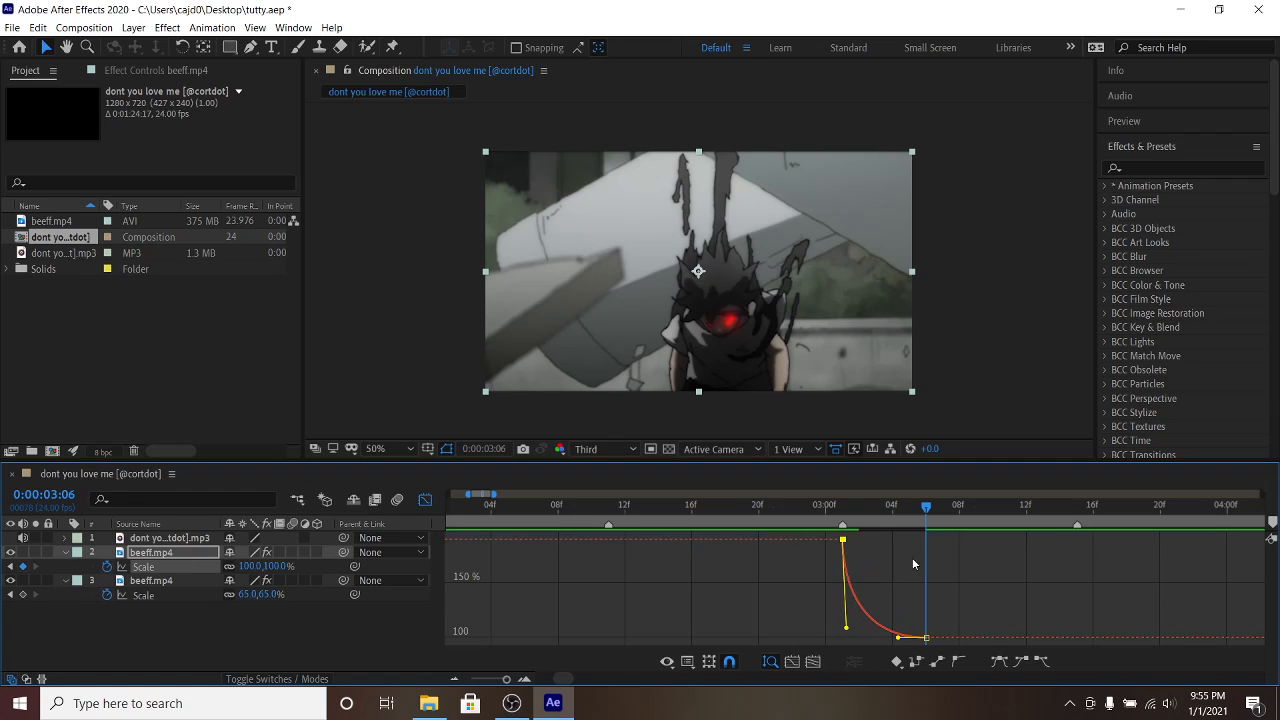
drag(843, 502, 743, 508)
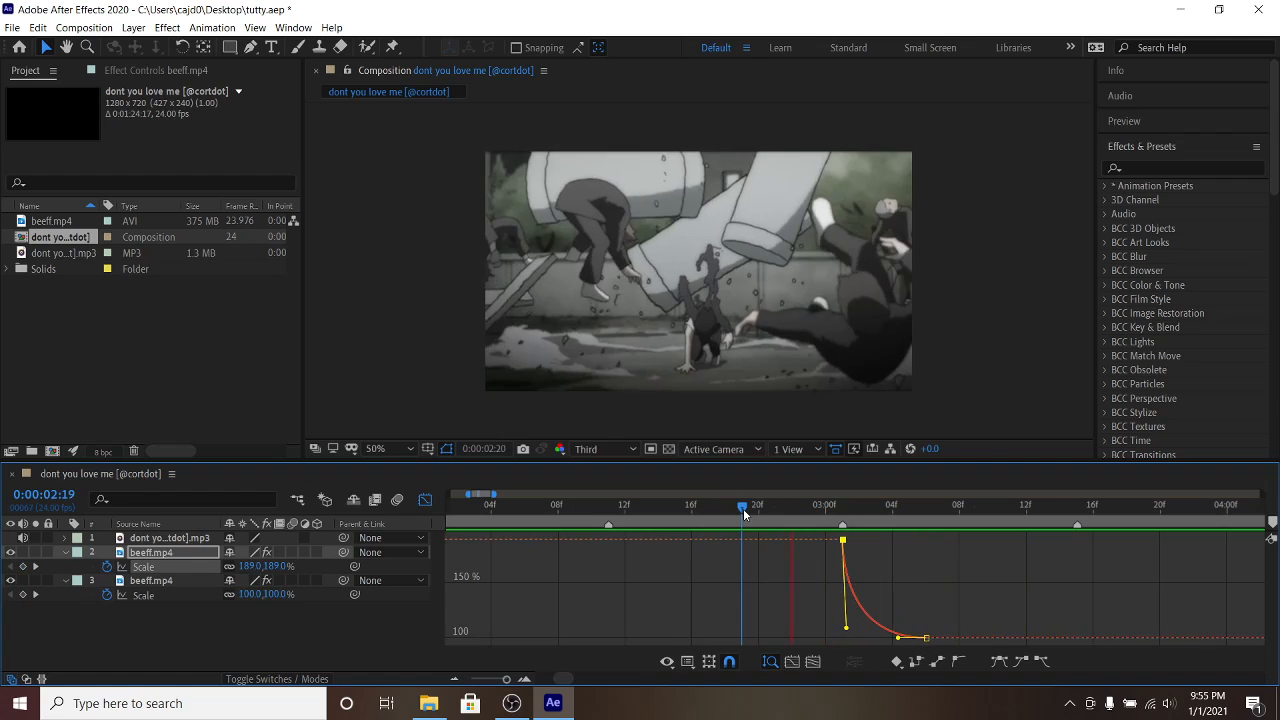
key(space)
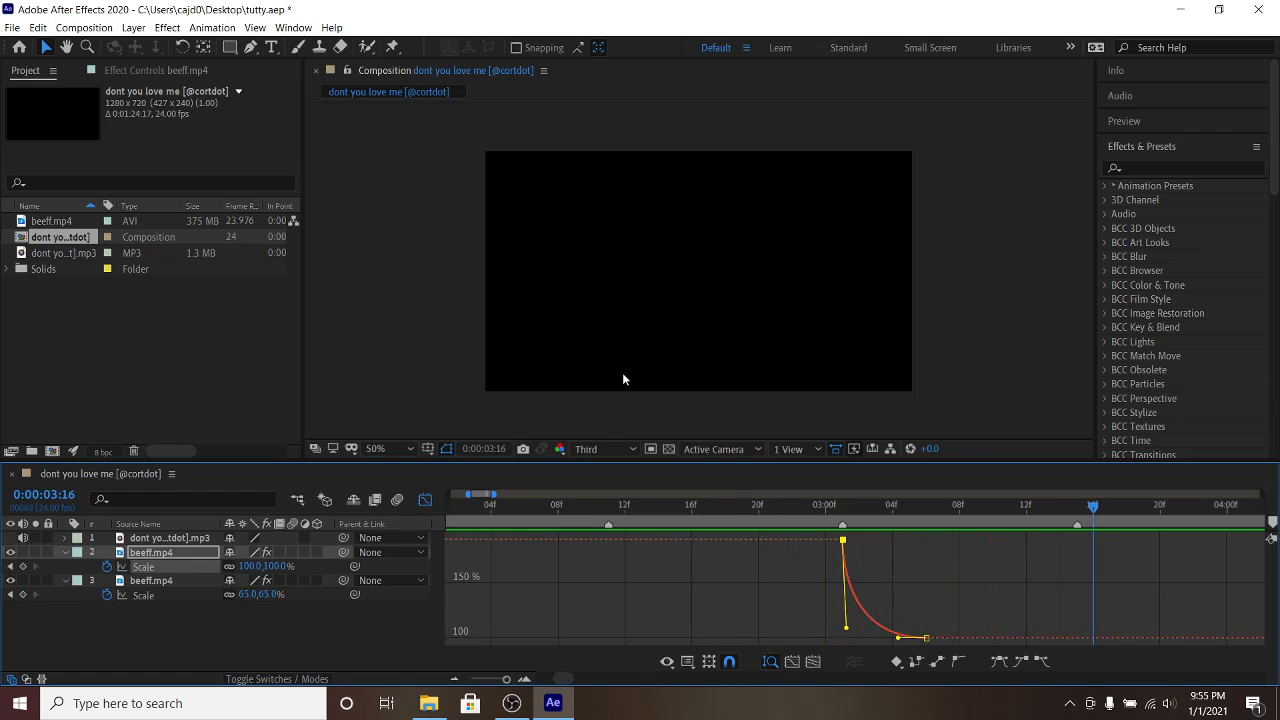
Step: Delete all scale keyframes from both beeff.mp4 clips
click(425, 499)
click(898, 619)
drag(932, 567, 686, 594)
key(Delete)
key(Delete)
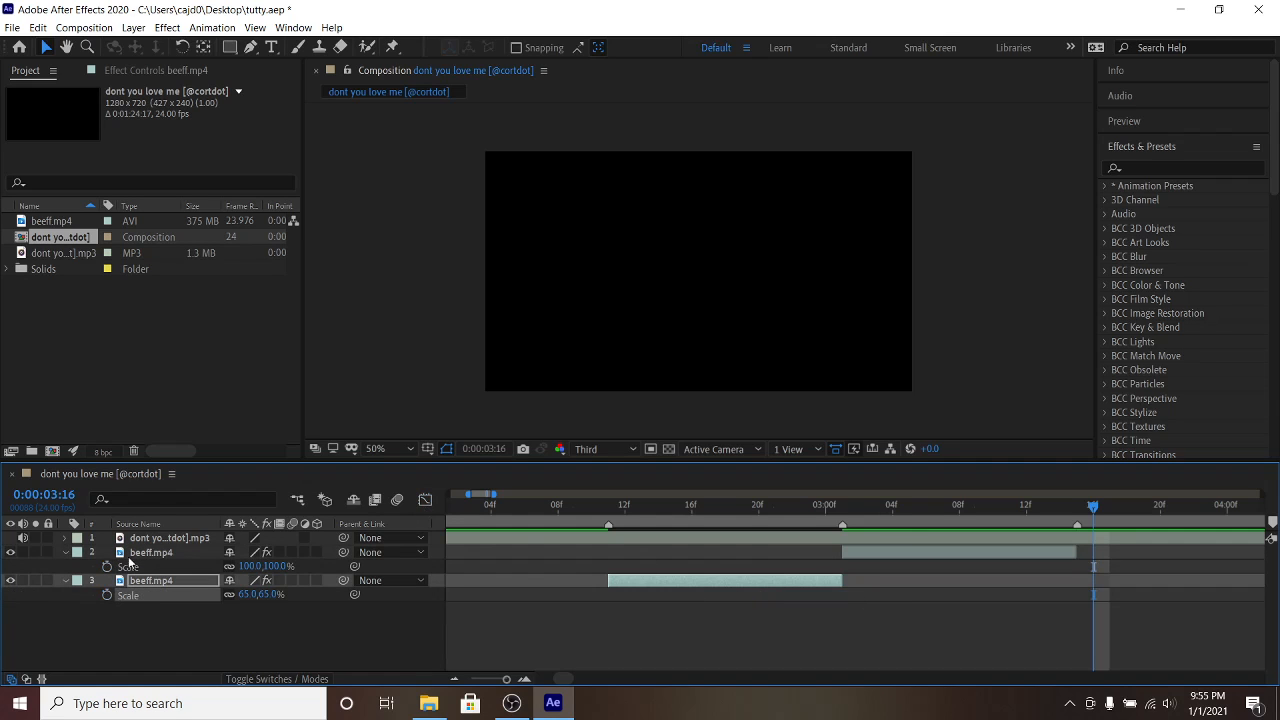
Step: Set the layer 3 clip's scale to 100% with a starting keyframe at 0:00:02:20
click(761, 518)
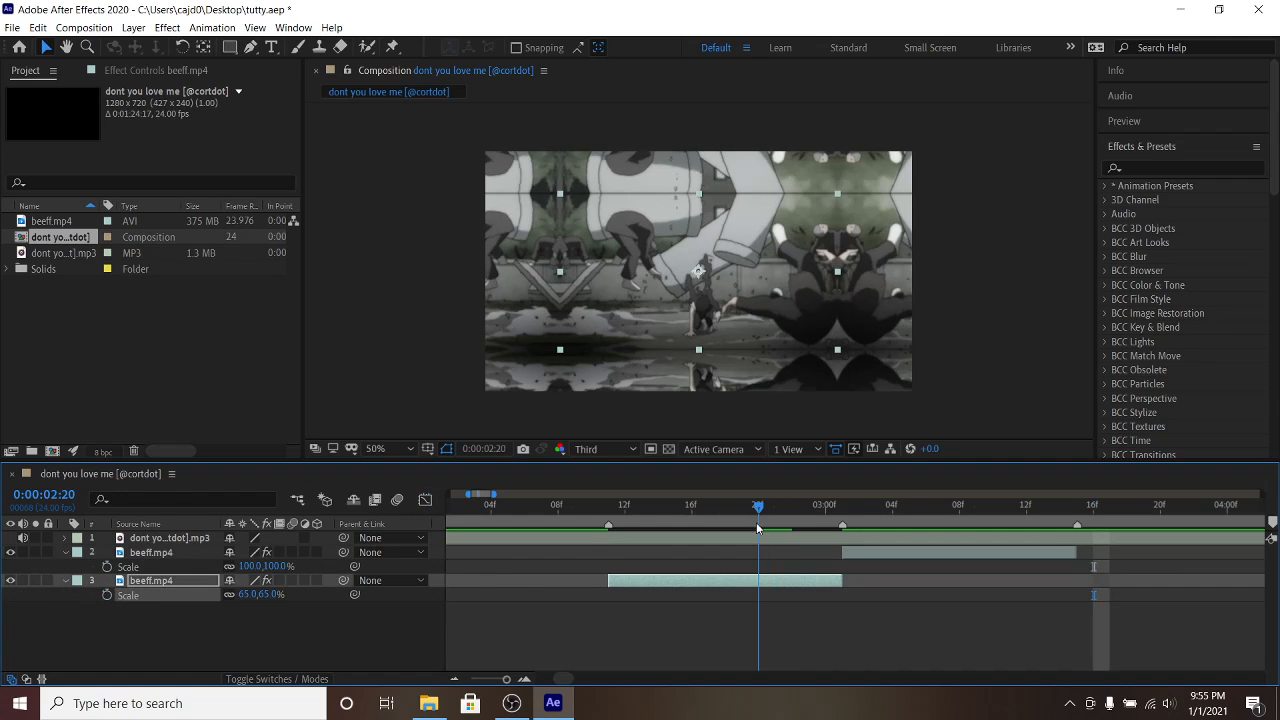
click(270, 595)
text(100)
key(Return)
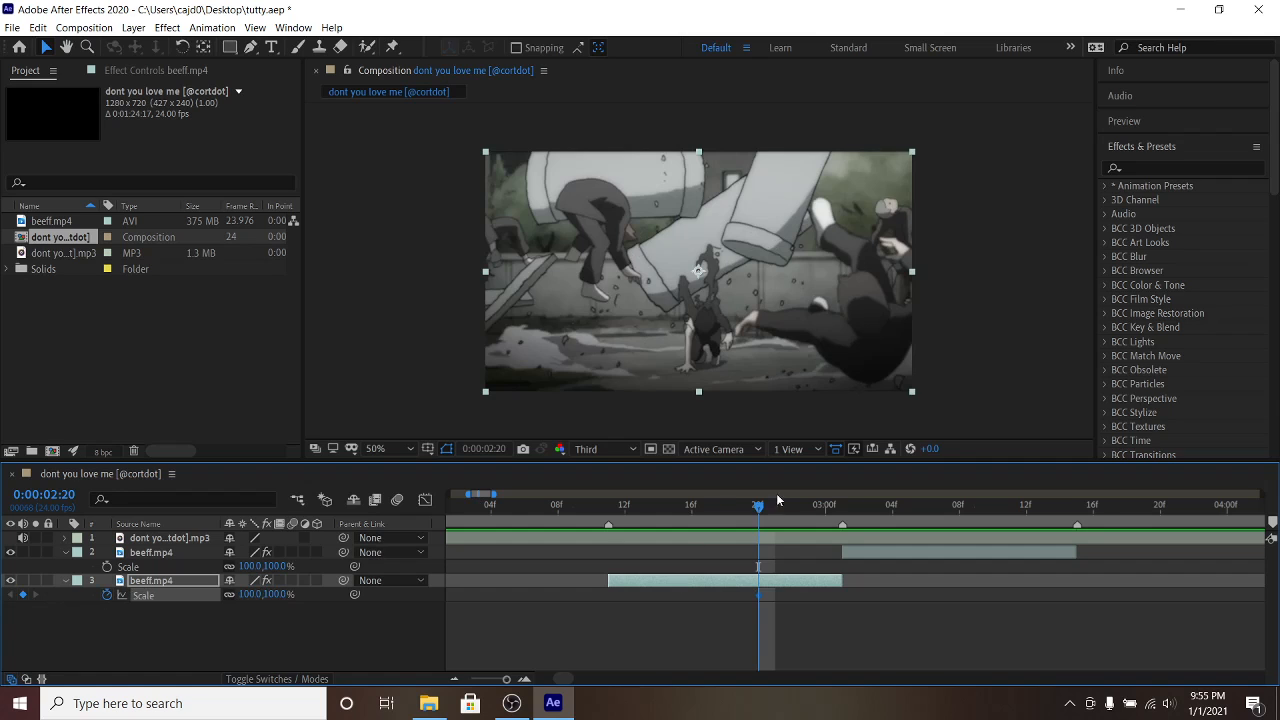
Step: Set the layer 3 clip's scale to 200% at its end, 0:00:03:01
drag(762, 500, 842, 506)
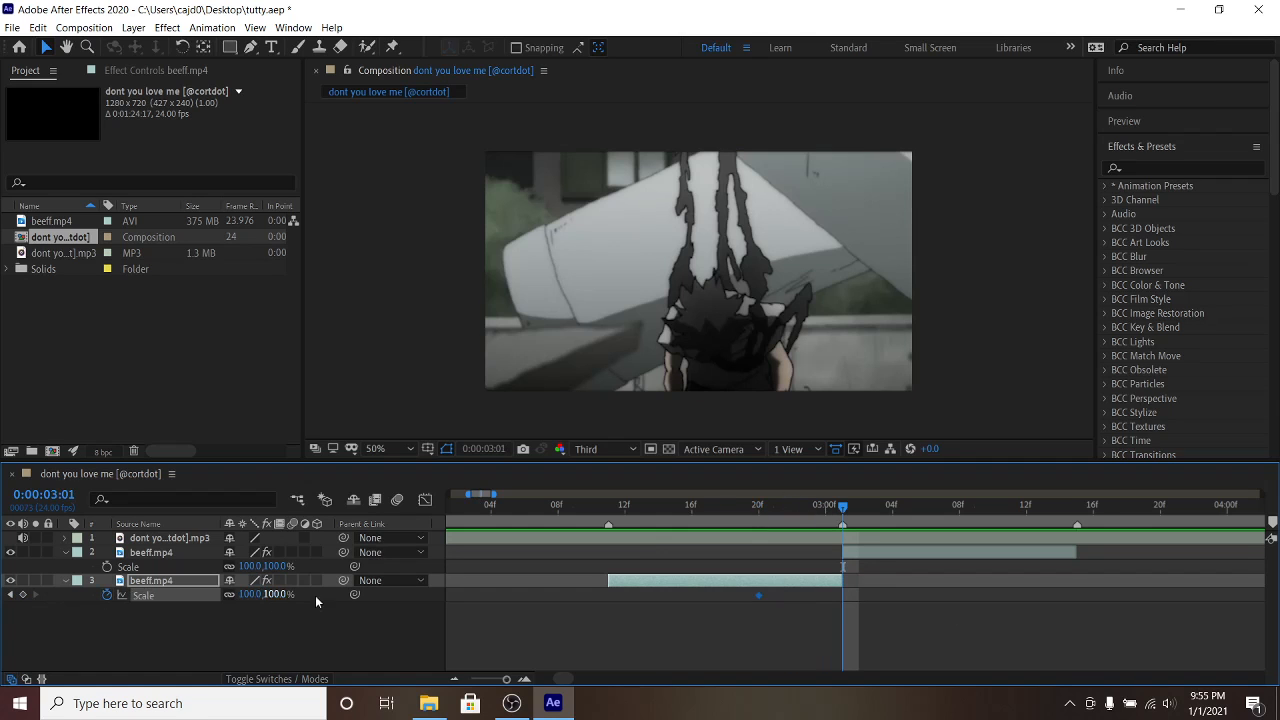
click(276, 595)
text(20)
key(Return)
Step: Apply Easy Ease to the layer 3 clip's 100% and 200% scale keyframes
drag(765, 600, 858, 600)
right_click(842, 597)
mouse_move(905, 585)
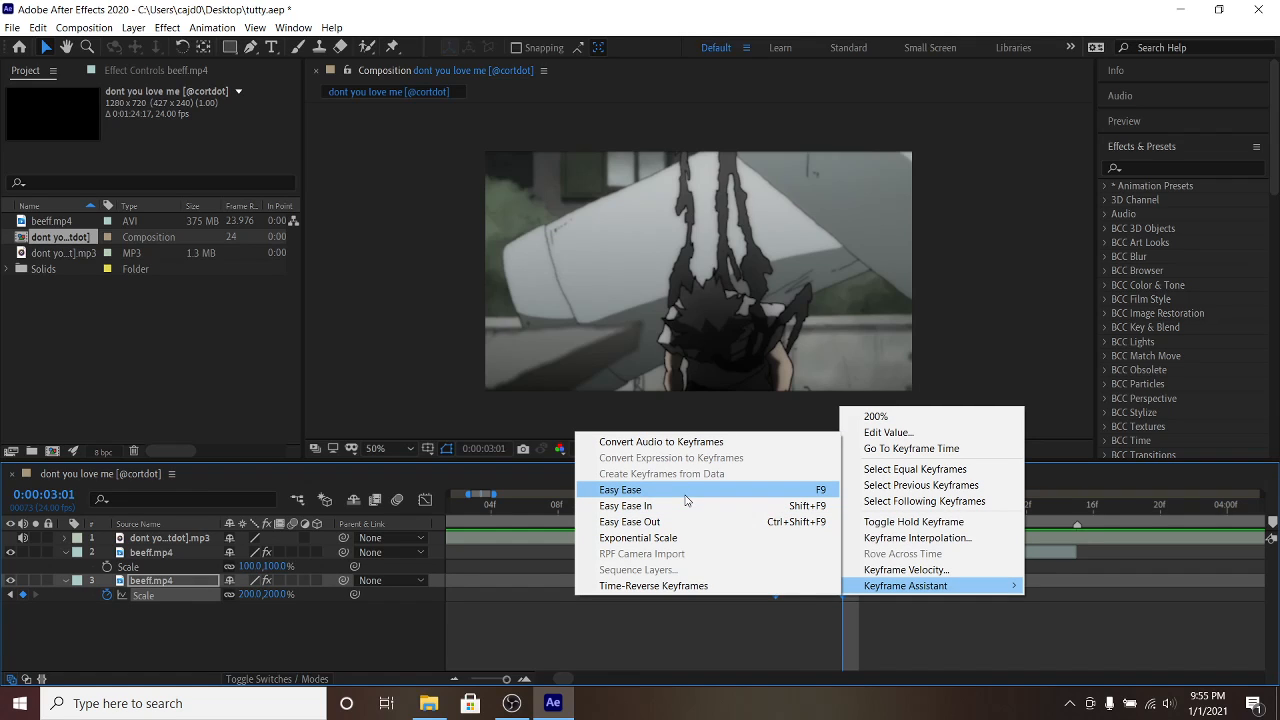
click(687, 490)
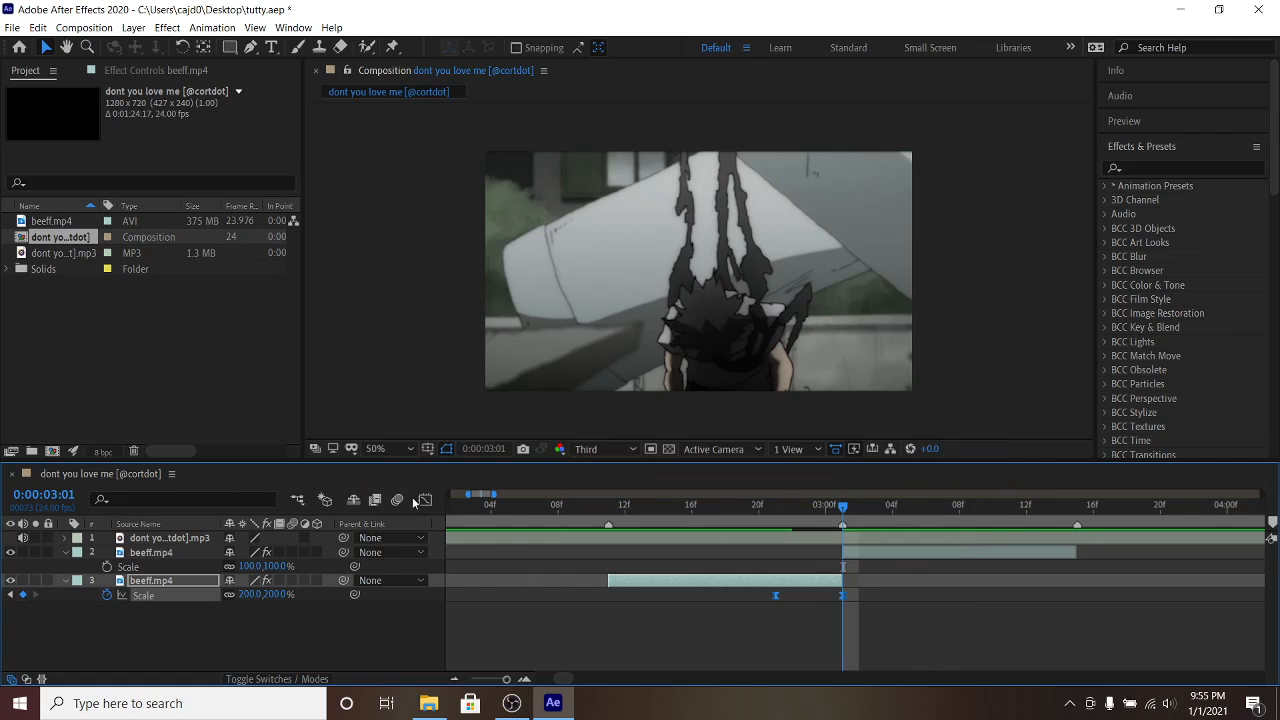
Step: Reshape the layer 3 scale curve in the Graph Editor so the zoom-in starts slowly and rises steeply at the clip's end
click(425, 499)
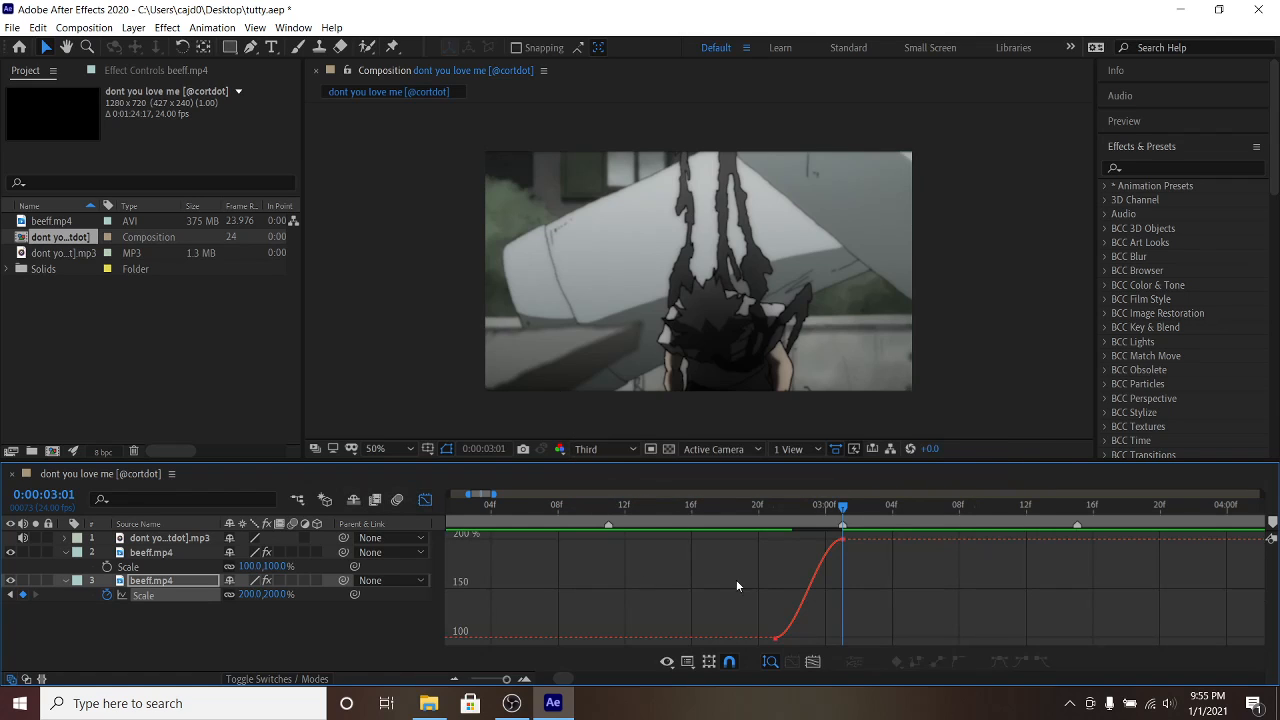
click(841, 540)
drag(800, 625, 874, 629)
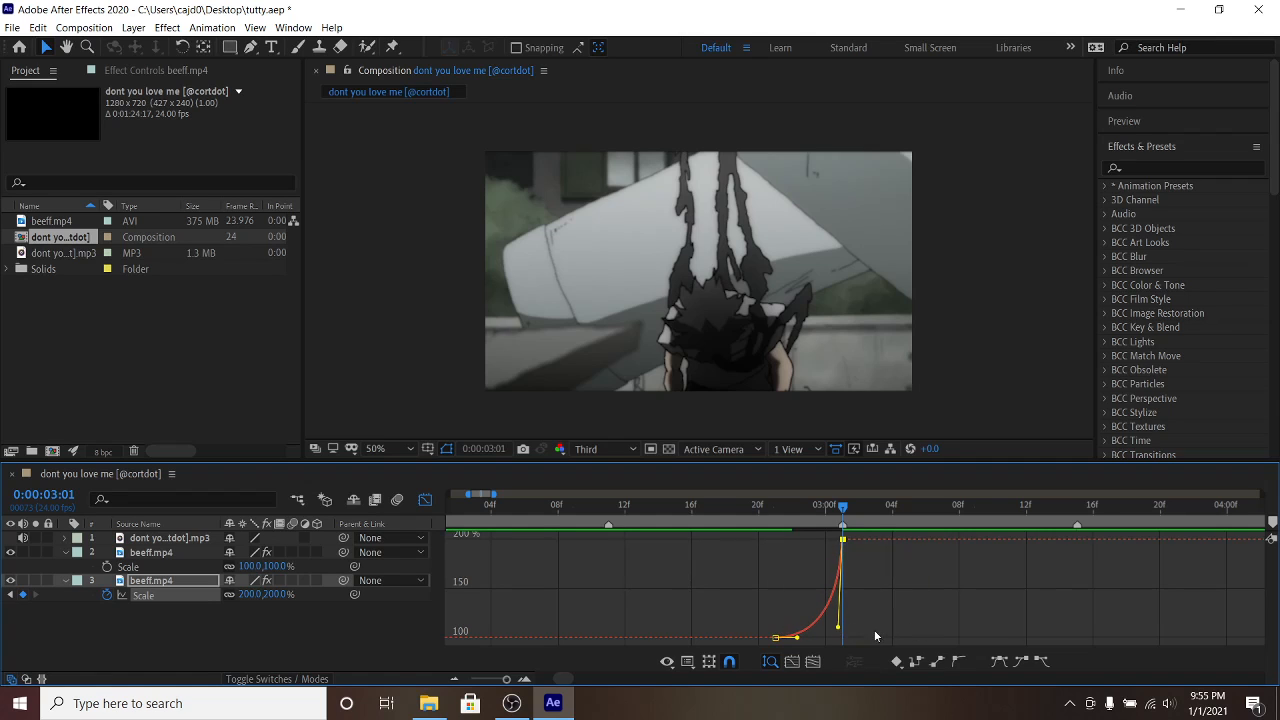
click(425, 499)
Step: Review the layer 3 clip's Motion Tile effect settings
click(155, 71)
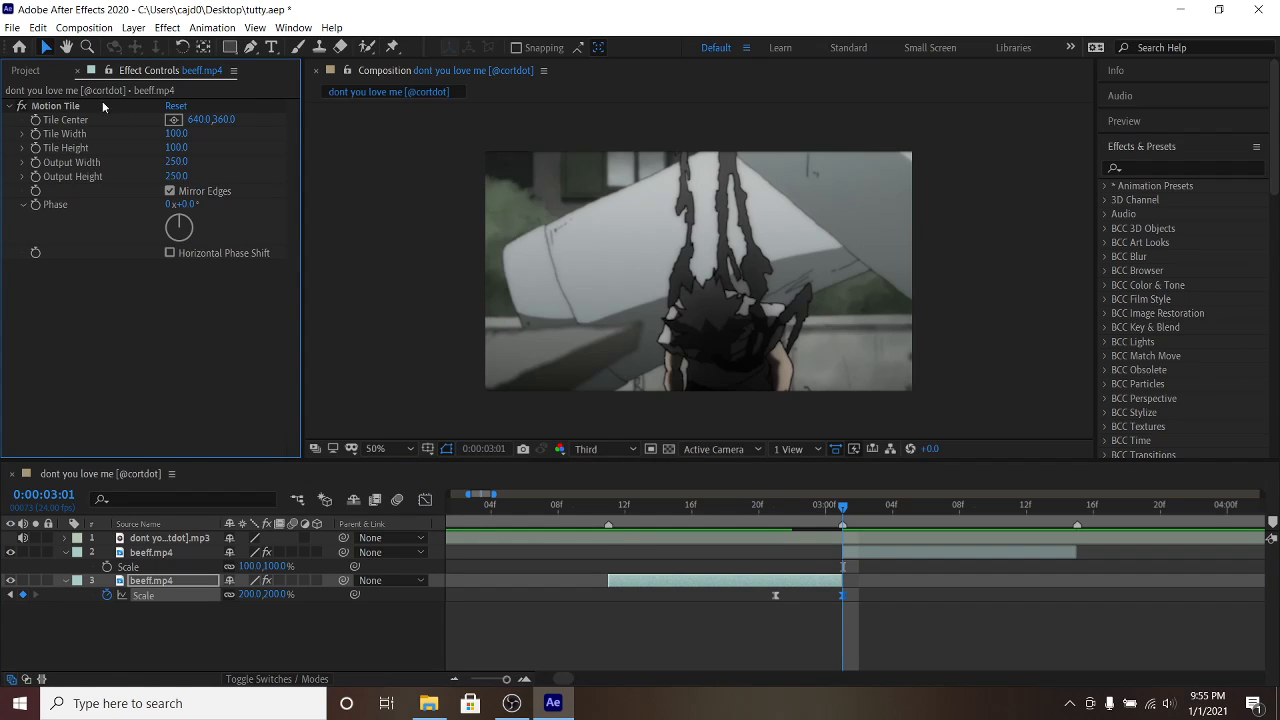
click(27, 71)
Step: Set the layer 2 clip's scale to 200% with a starting keyframe at 0:00:03:01
mouse_move(831, 507)
mouse_down()
mouse_move(824, 518)
mouse_move(775, 510)
mouse_move(866, 525)
mouse_move(842, 523)
mouse_up()
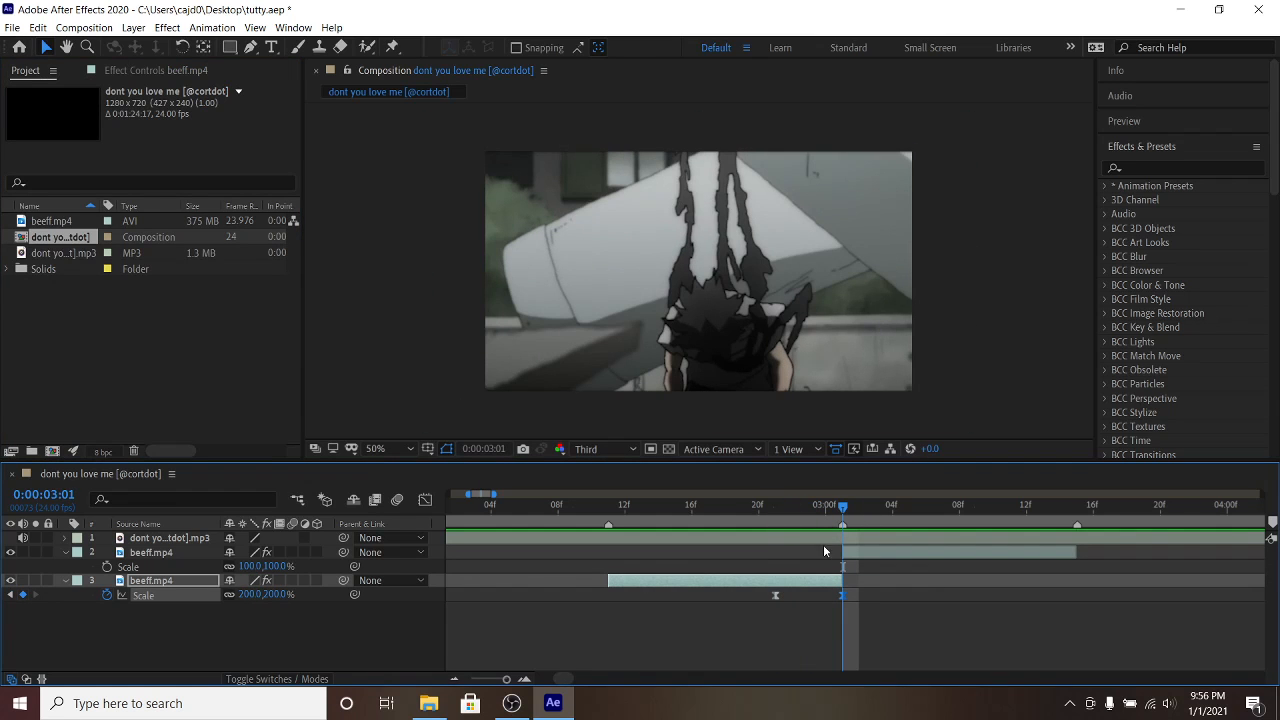
click(869, 550)
key(s)
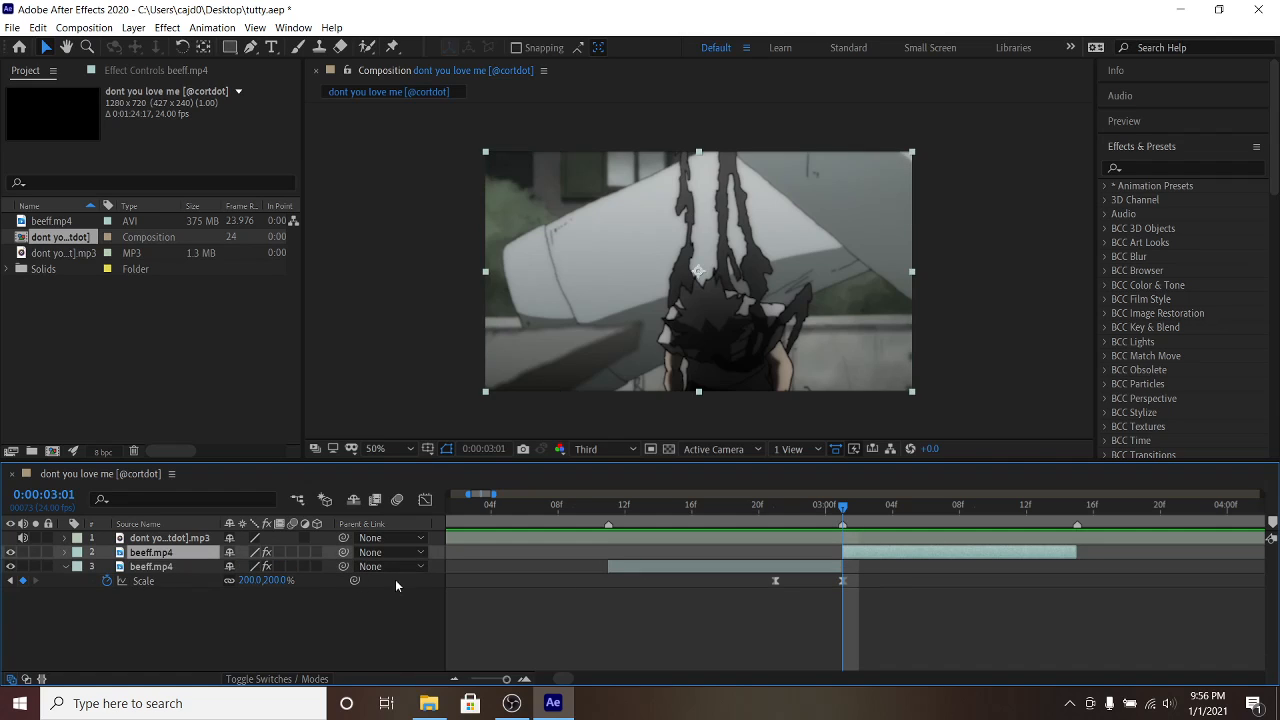
key(s)
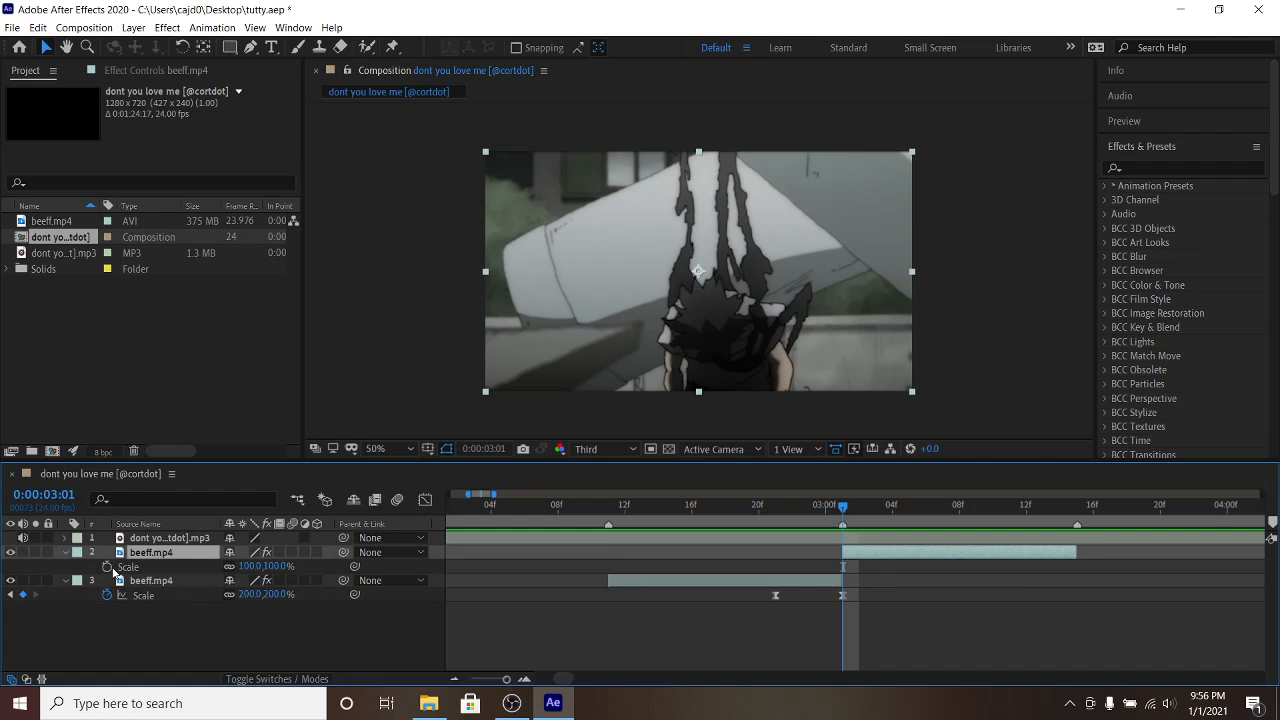
click(247, 568)
text(200)
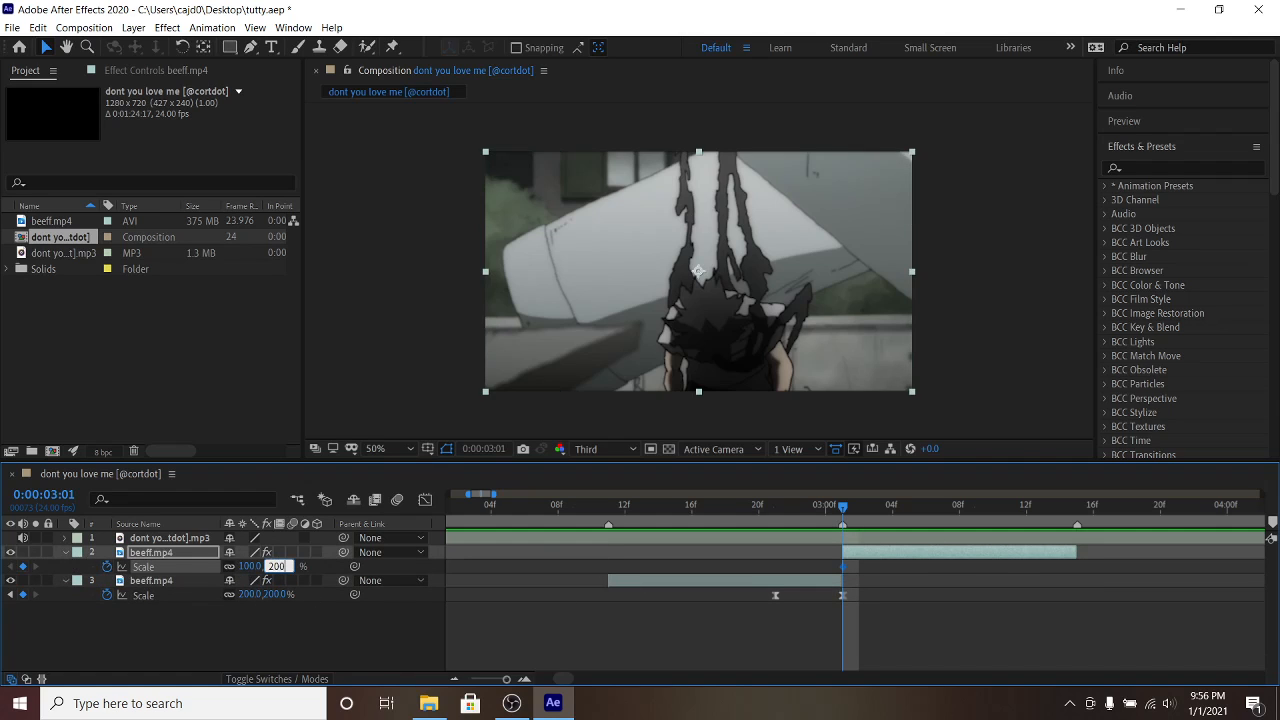
key(Return)
Step: Set the layer 2 clip's scale to 100% at 0:00:03:07
drag(892, 505, 943, 505)
click(280, 566)
text(1)
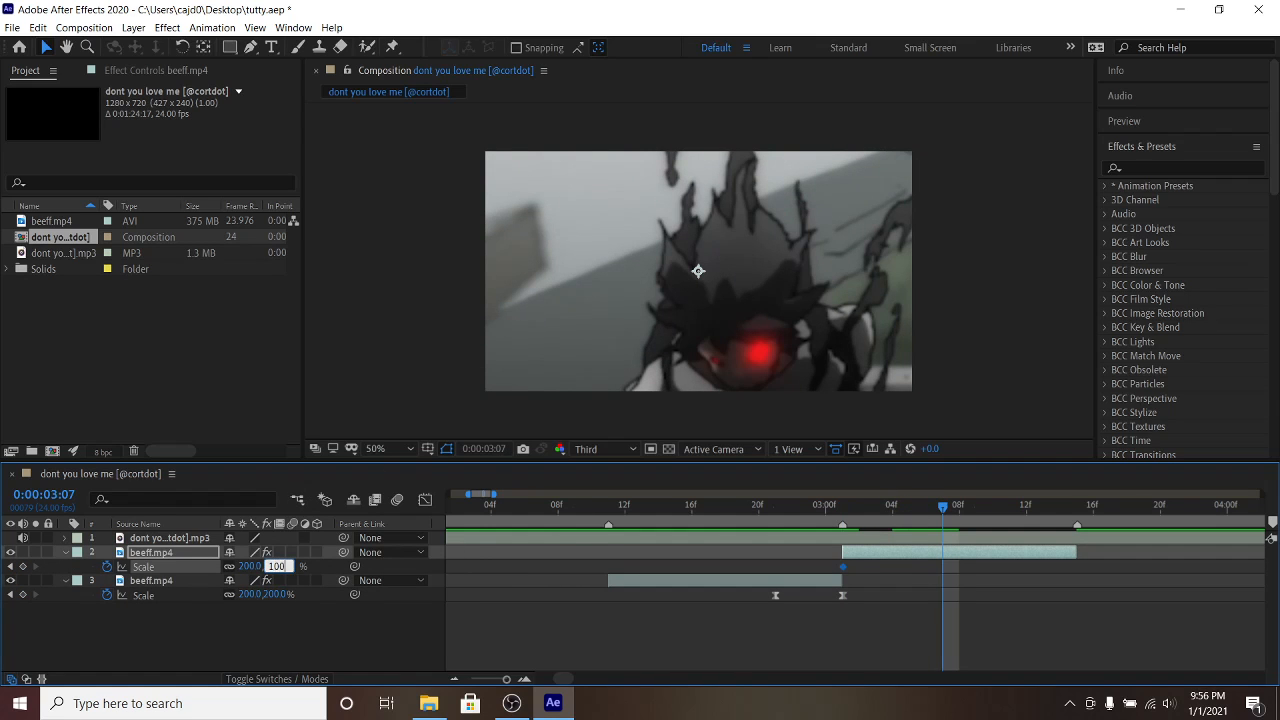
text(00)
key(Return)
Step: Apply Easy Ease to the layer 2 clip's 200% and 100% scale keyframes
click(876, 566)
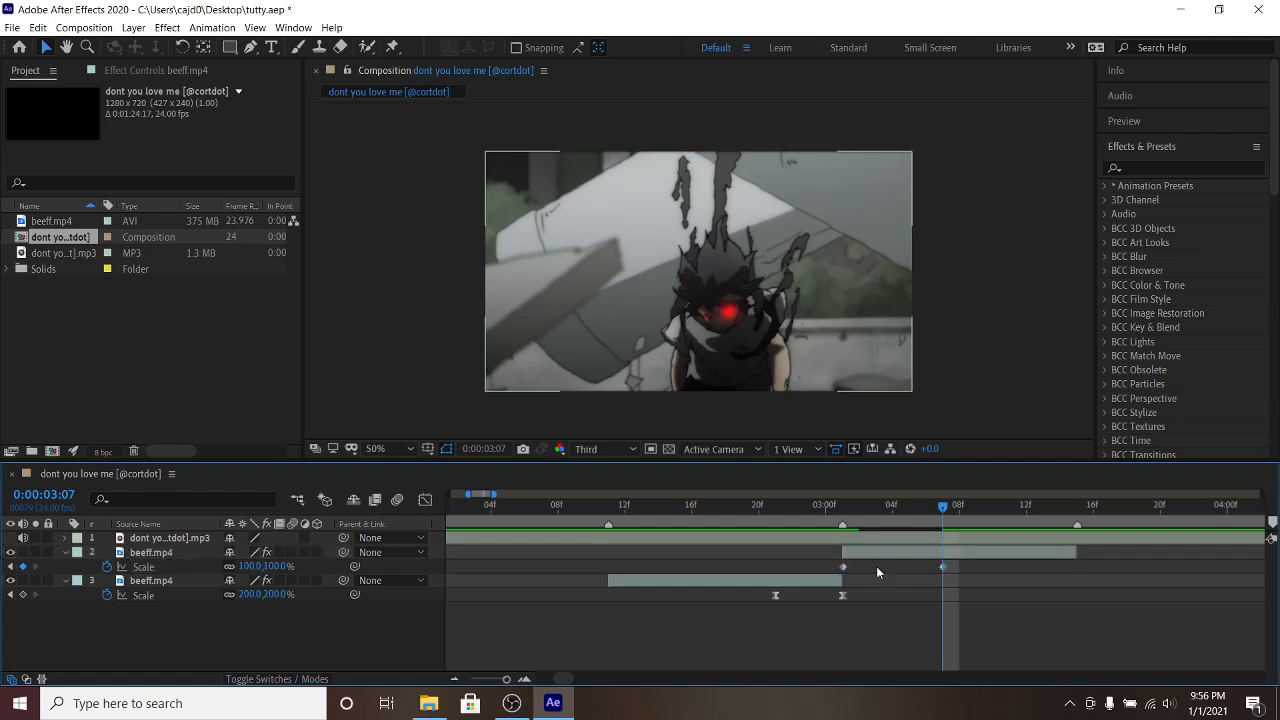
click(876, 566)
right_click(941, 567)
mouse_move(1029, 554)
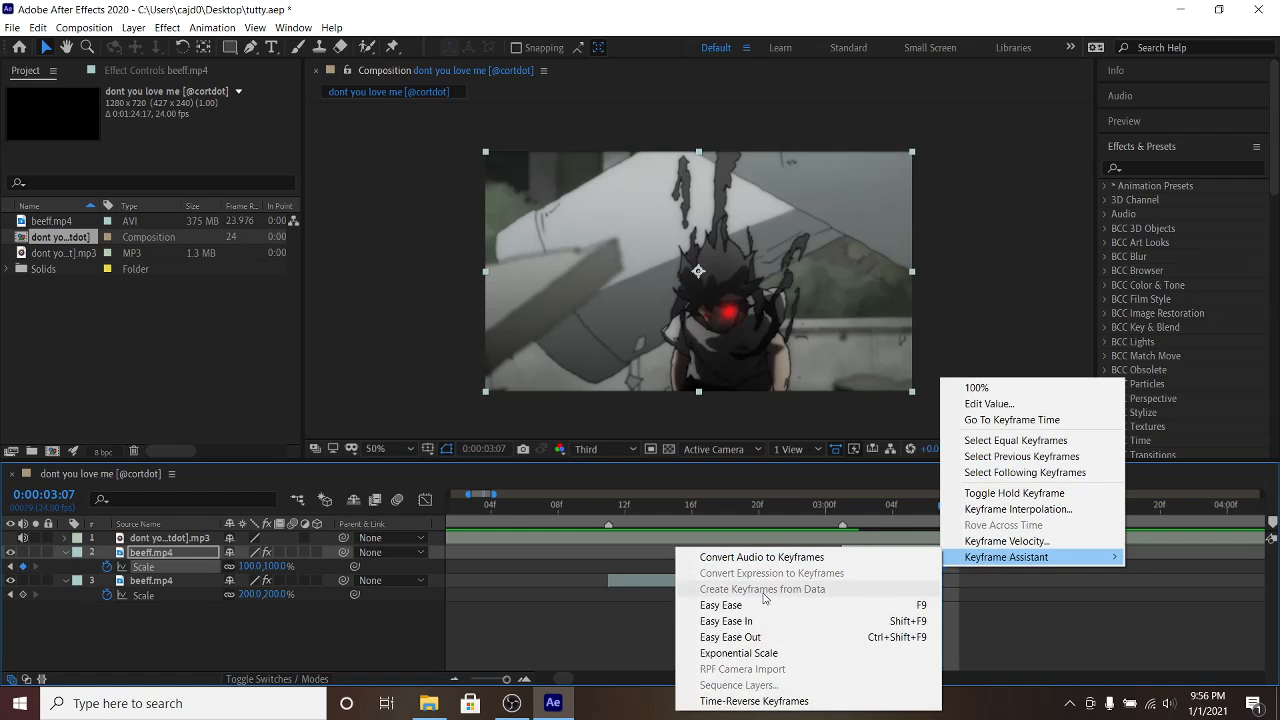
click(714, 603)
Step: Reshape the layer 2 scale curve in the Graph Editor so it drops steeply first and levels off, and preview the transition
click(425, 501)
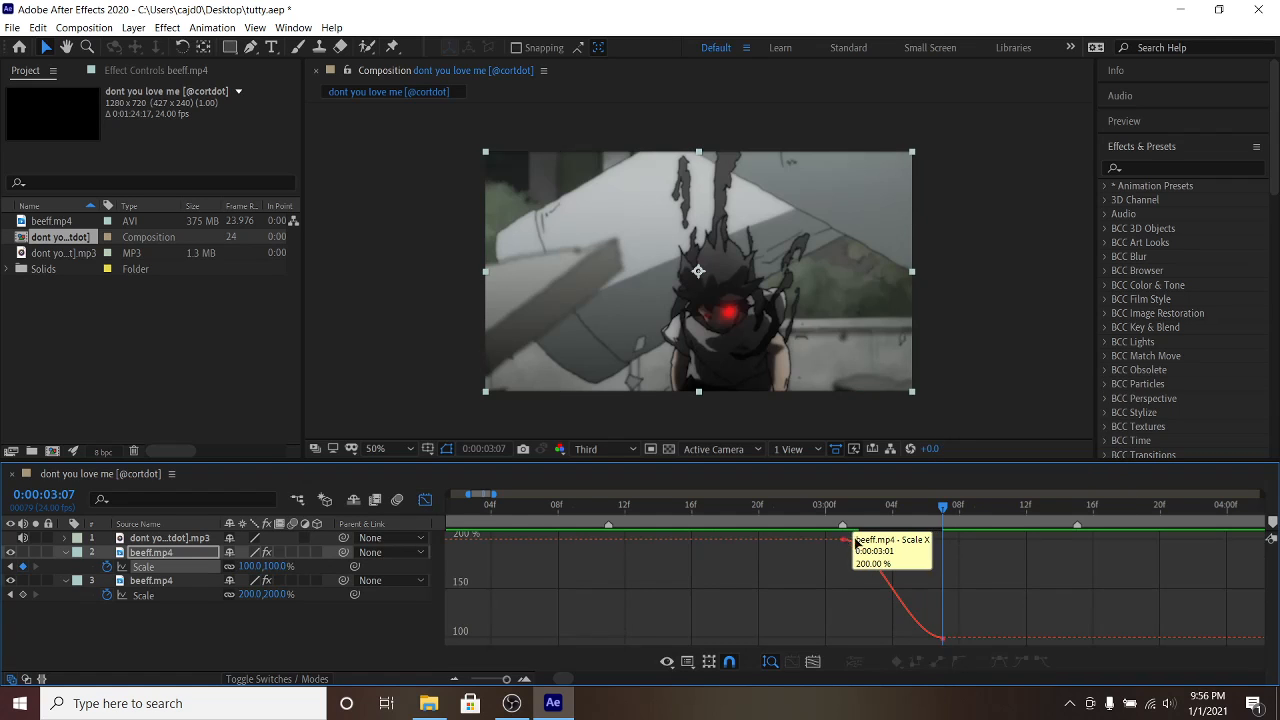
click(843, 540)
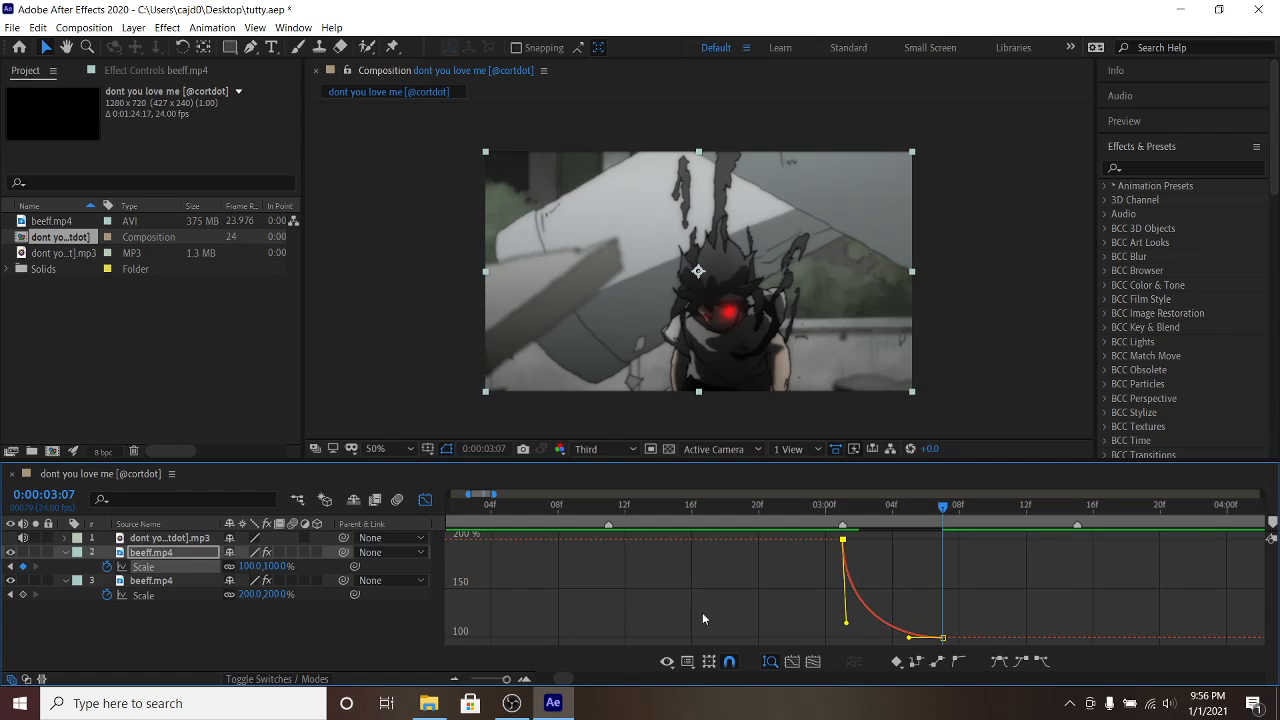
drag(785, 506, 663, 506)
key(space)
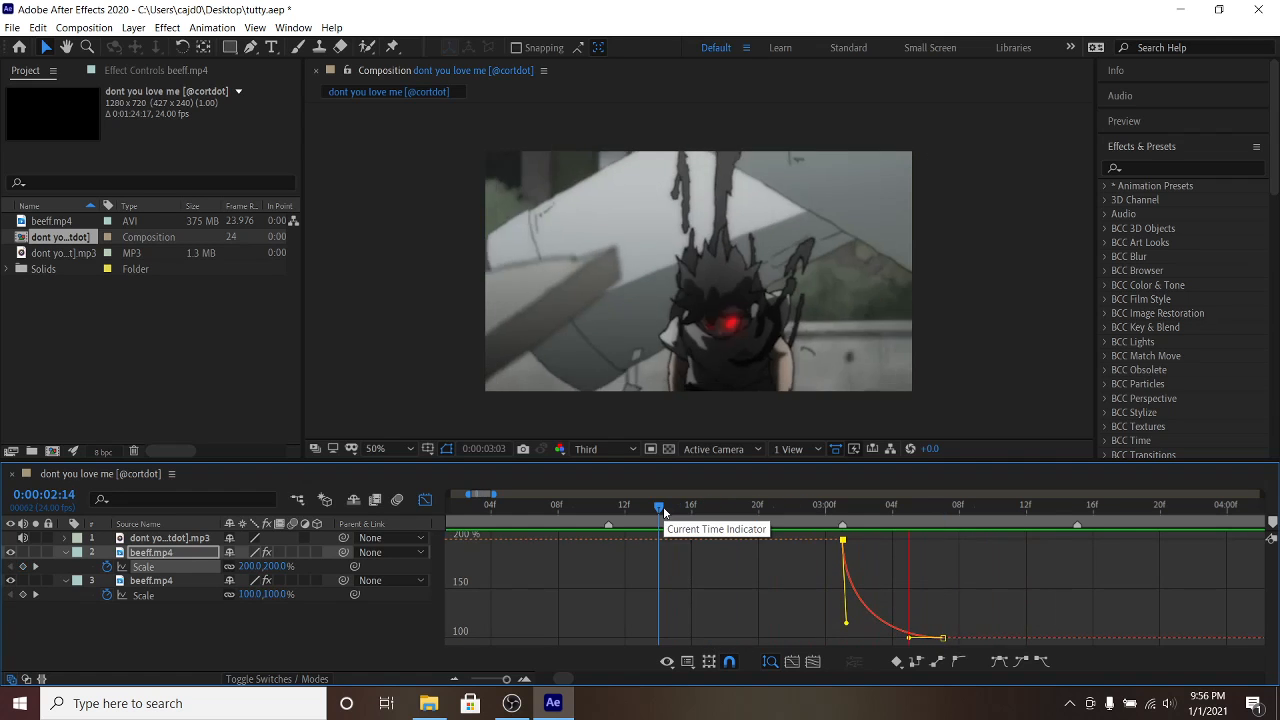
Step: Move the layer 2 clip's 100% scale keyframe earlier to 0:00:03:06 and check its curve
click(425, 501)
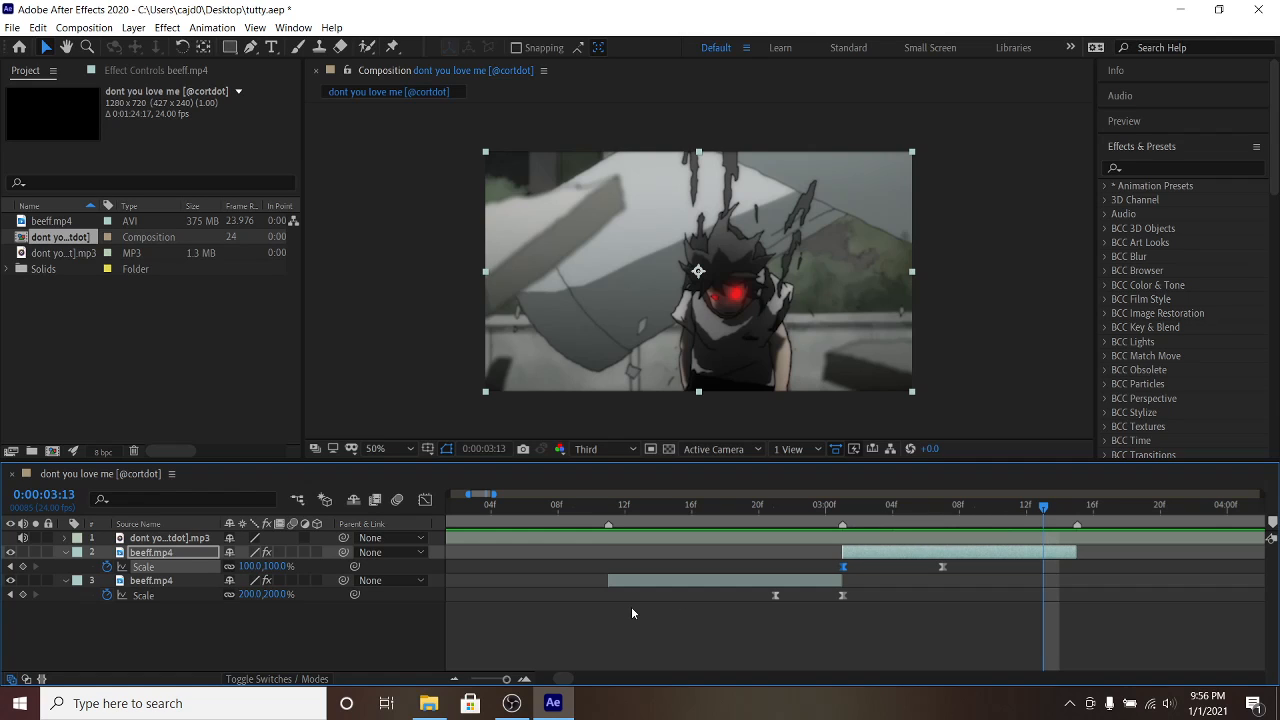
drag(942, 566, 924, 567)
click(425, 500)
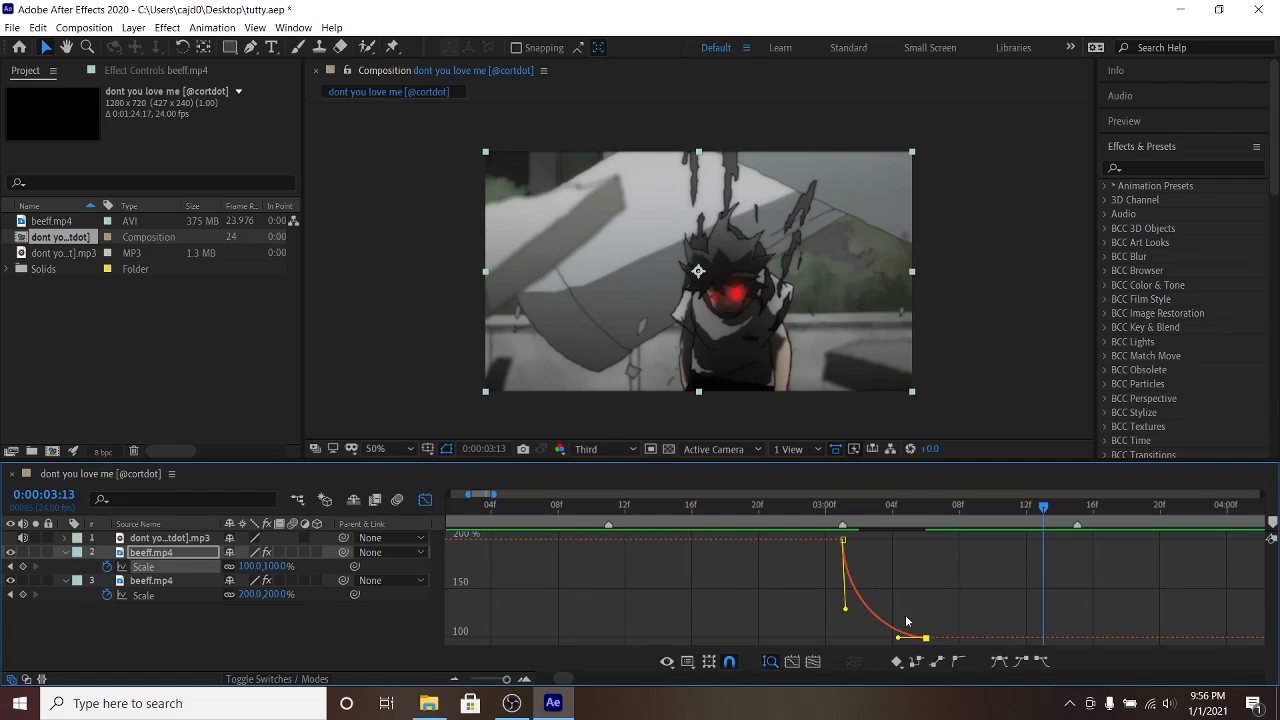
click(909, 650)
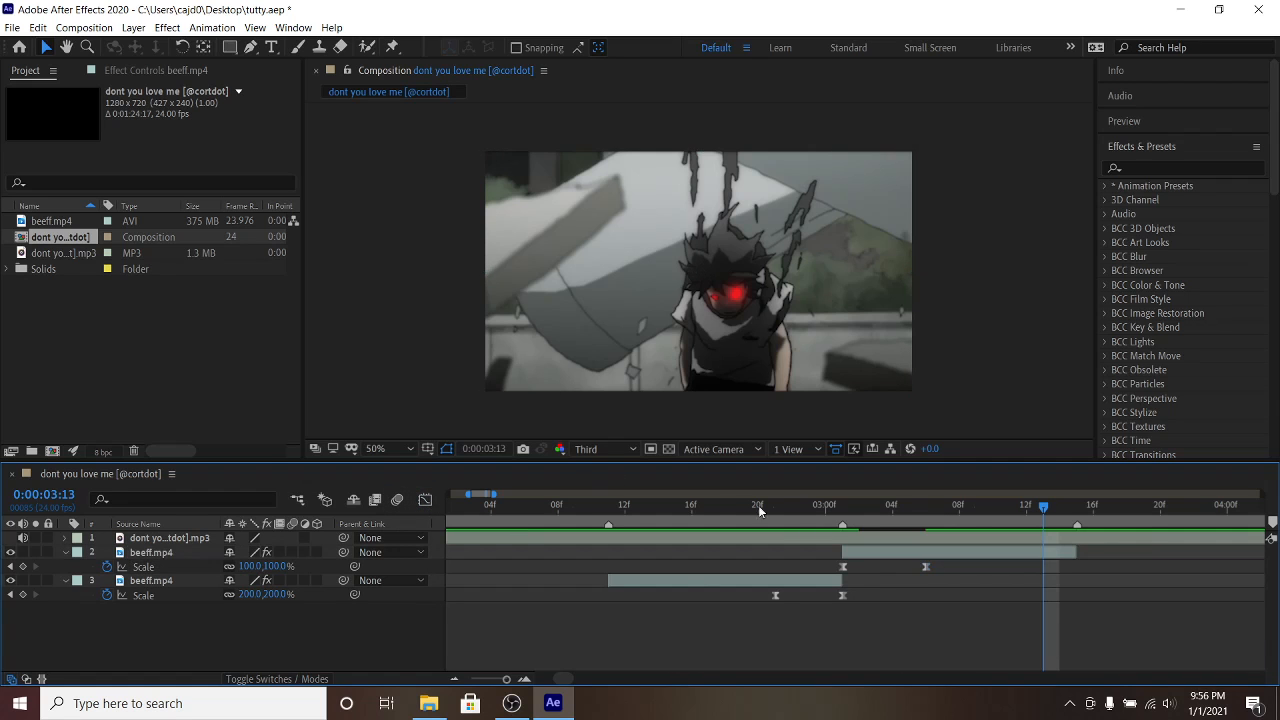
key(space)
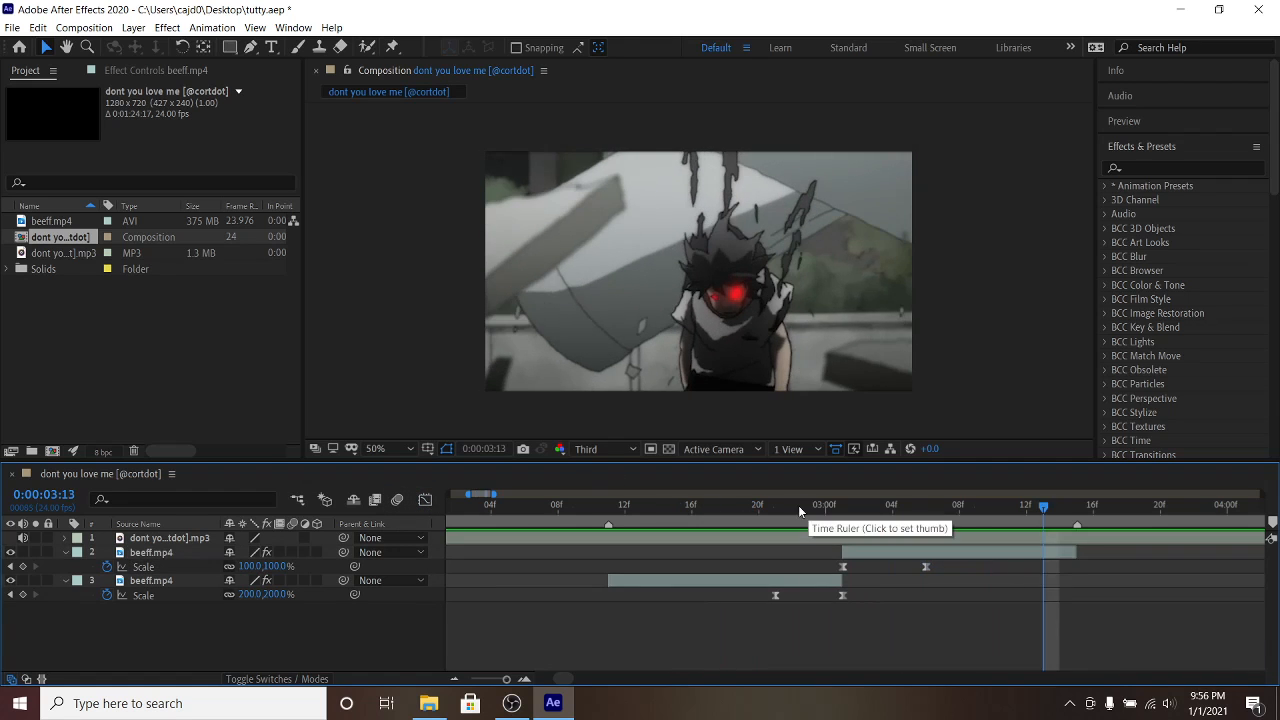
Step: Add a 0° rotation keyframe to the layer 3 clip at 0:00:02:21
click(776, 505)
click(778, 583)
key(r)
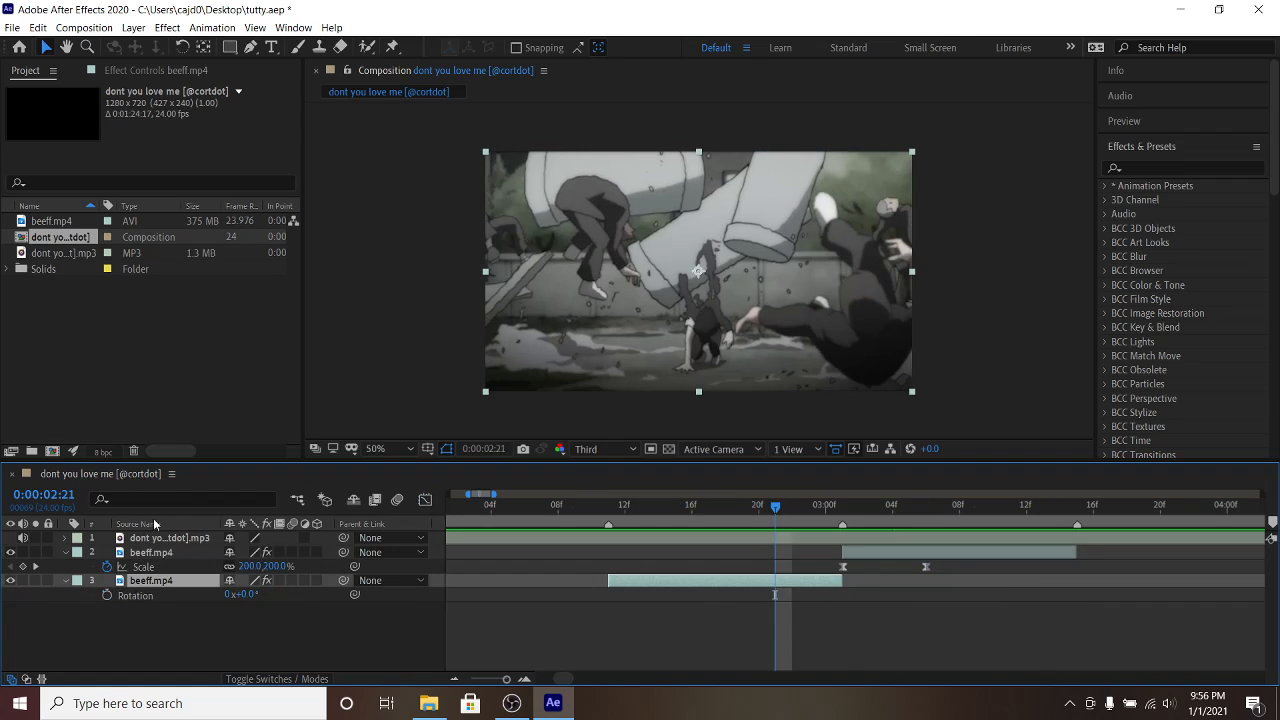
click(107, 595)
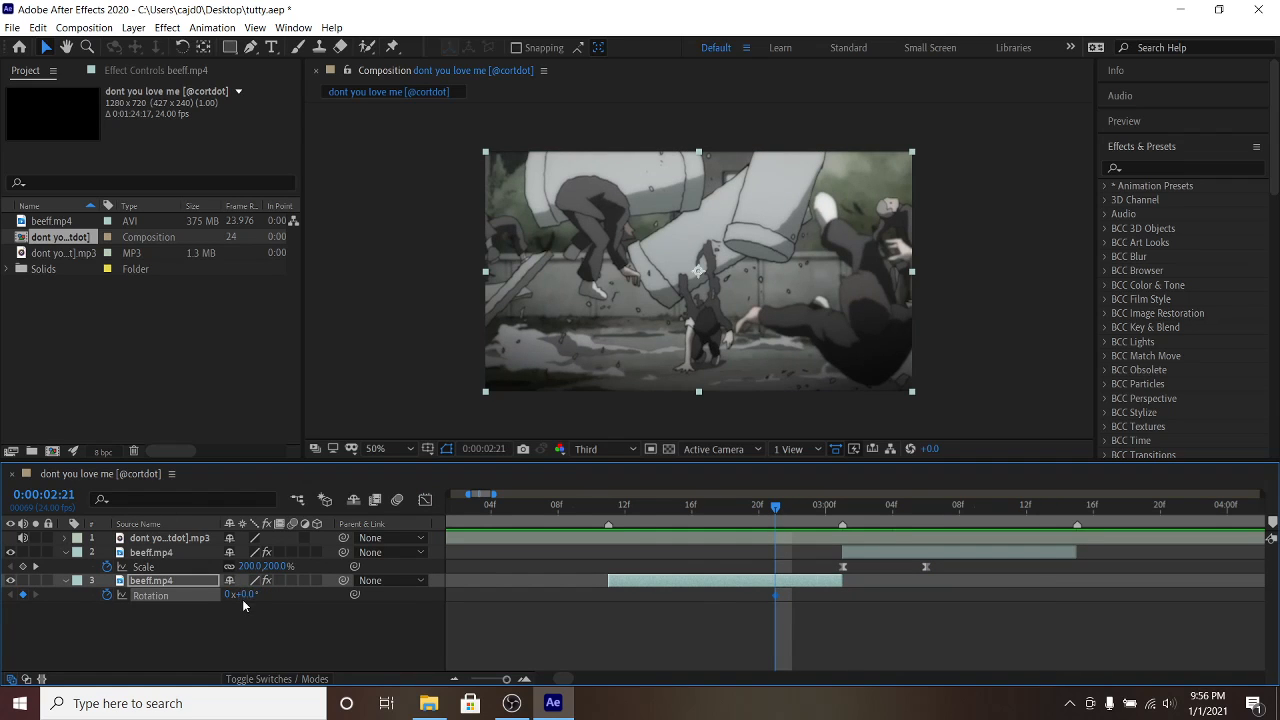
click(242, 595)
key(Return)
Step: Set the layer 3 clip's rotation to 90° at its end, 0:00:03:01
click(843, 505)
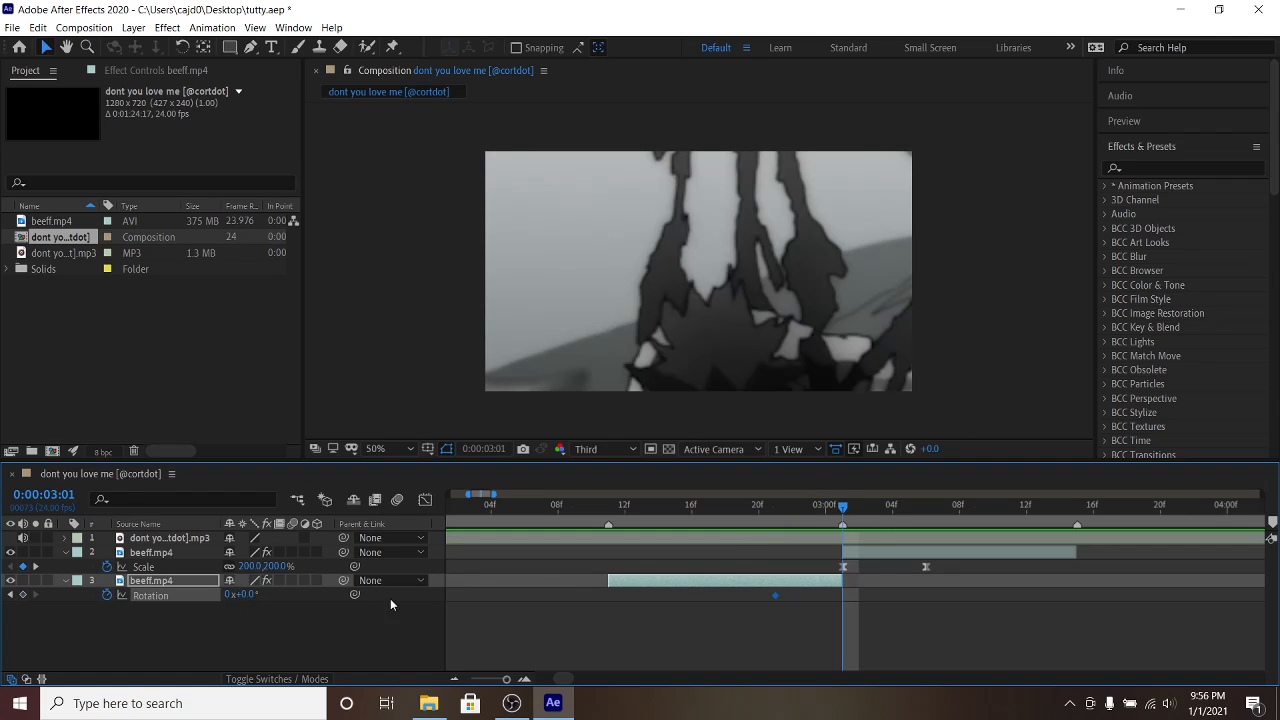
click(248, 595)
text(90)
key(Return)
Step: Apply Easy Ease to the layer 3 clip's 0° and 90° rotation keyframes
click(854, 600)
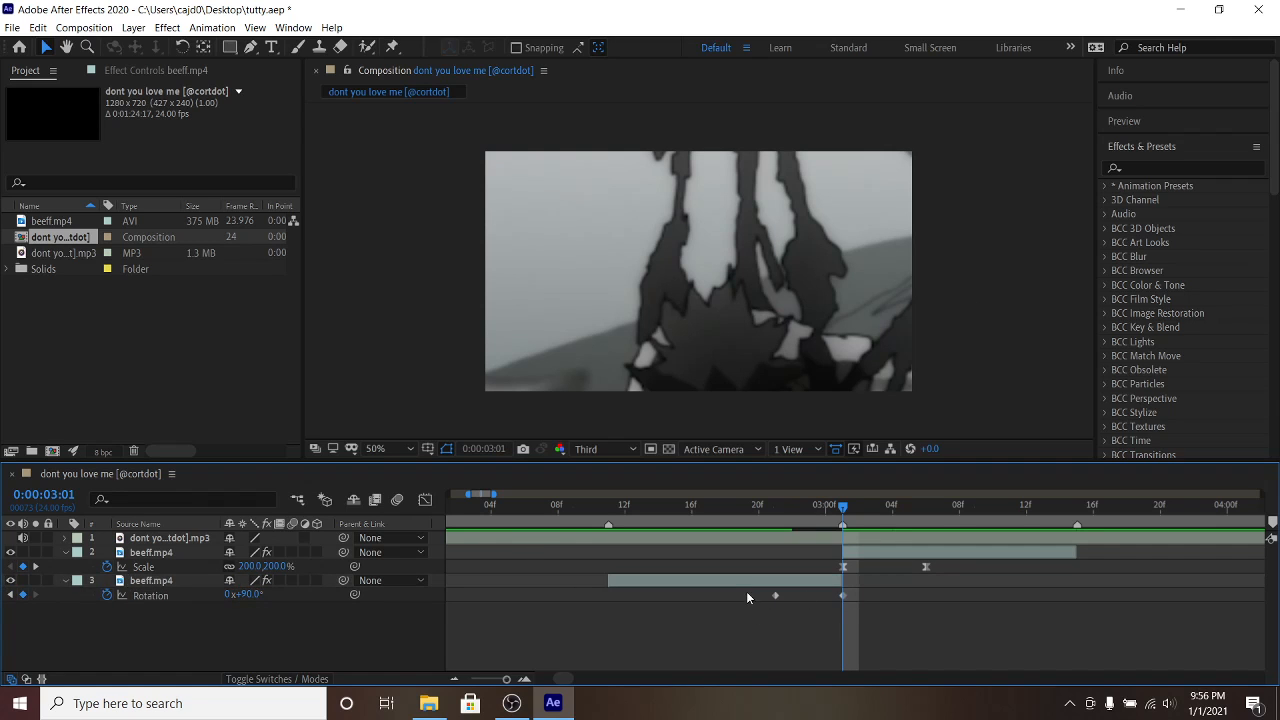
drag(746, 597, 844, 597)
right_click(844, 597)
mouse_move(930, 588)
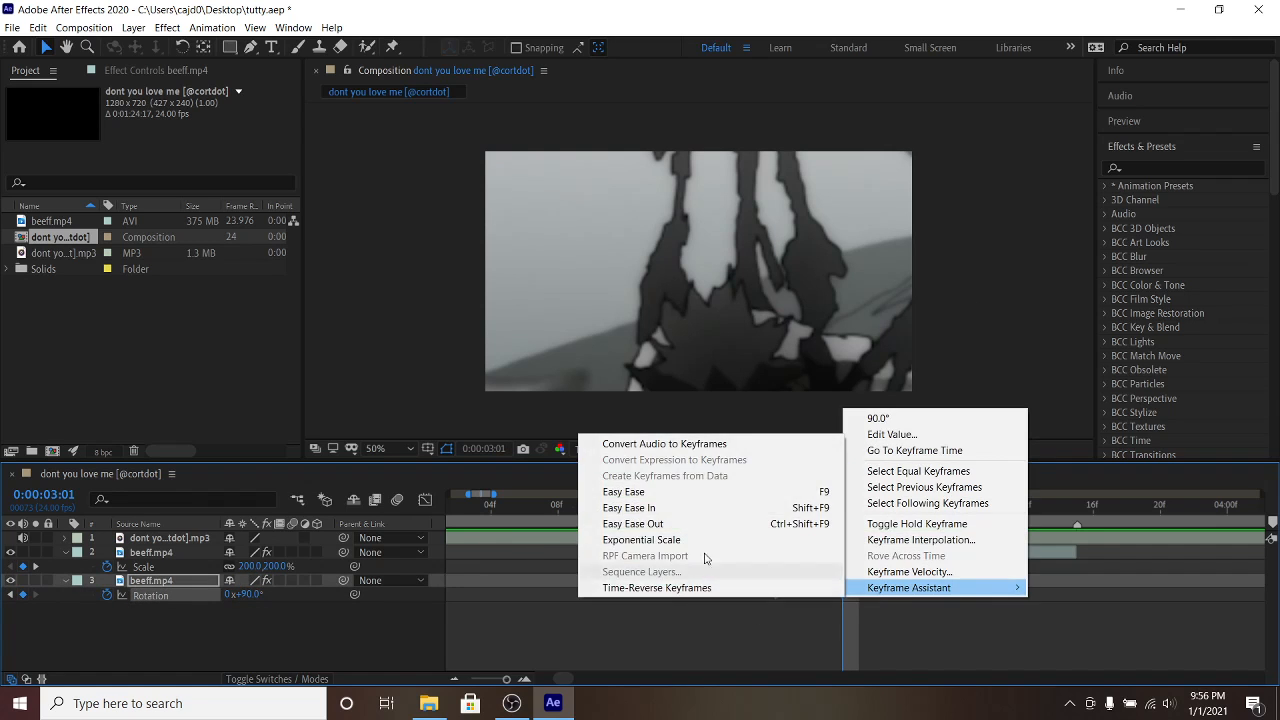
click(628, 491)
Step: Reshape the layer 3 rotation curve in the Graph Editor so it starts slowly and rises steeply at the clip's end
click(425, 499)
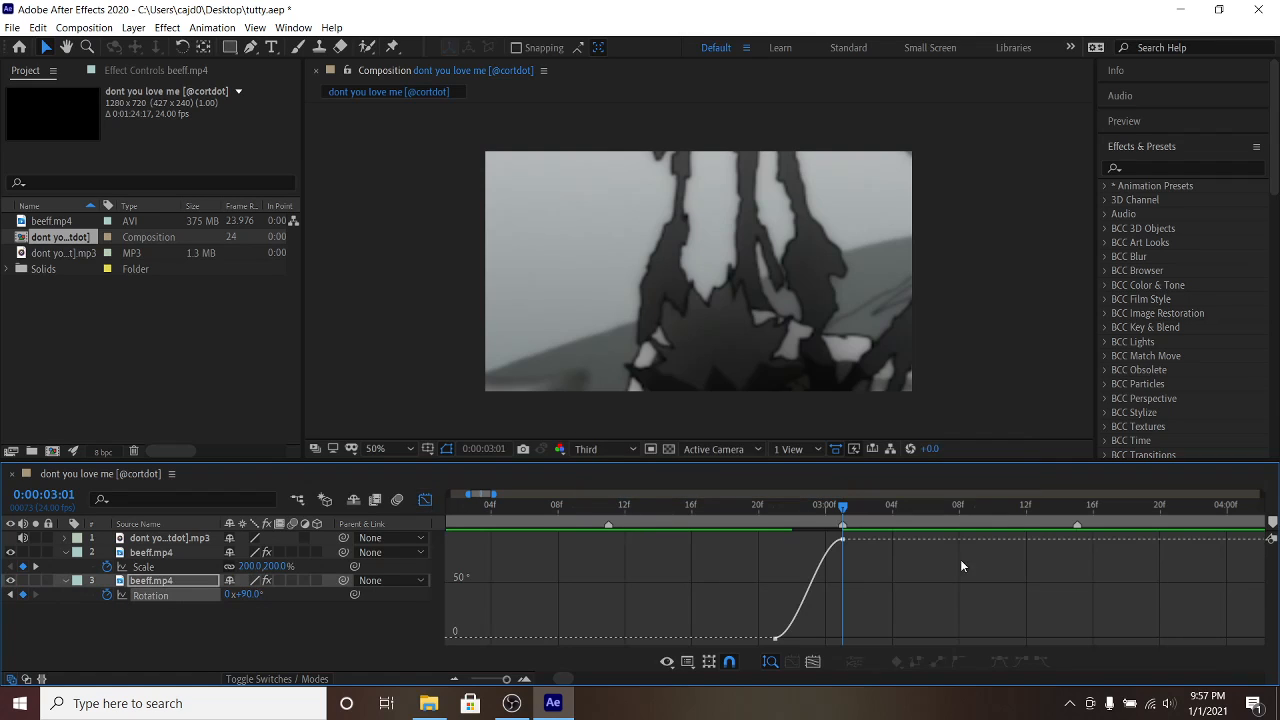
click(842, 540)
drag(820, 540, 838, 618)
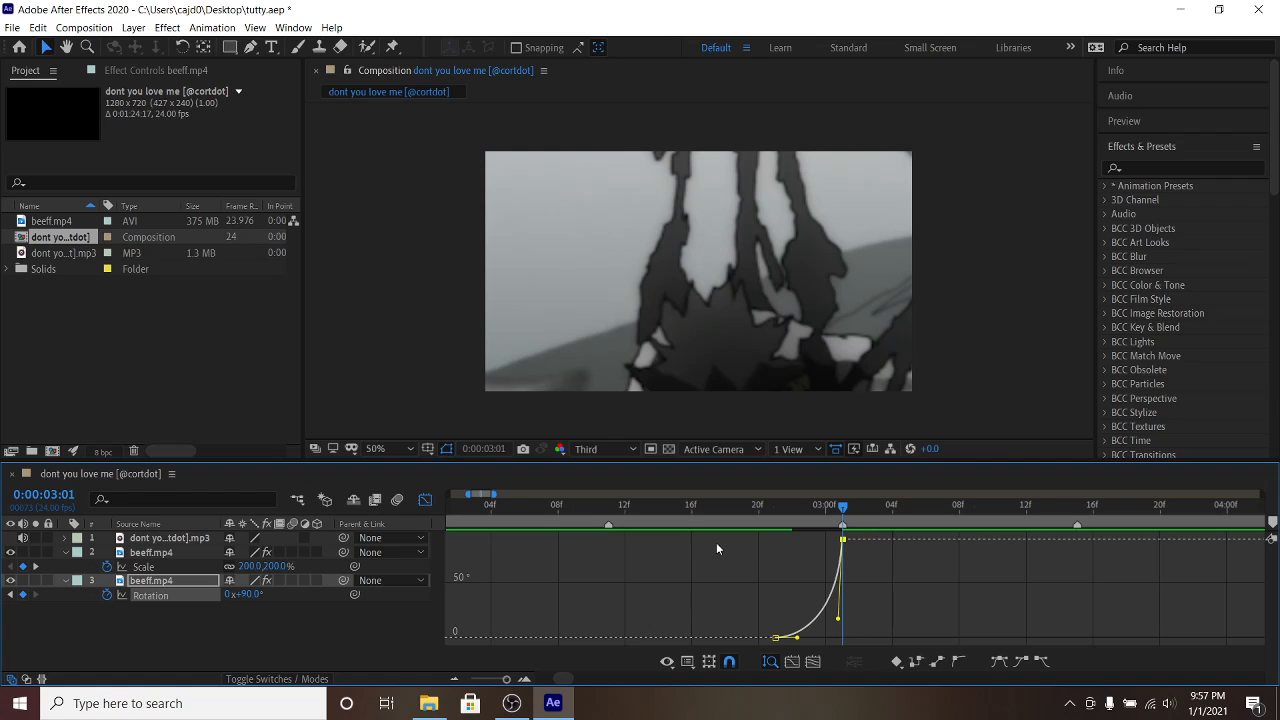
click(432, 500)
click(847, 574)
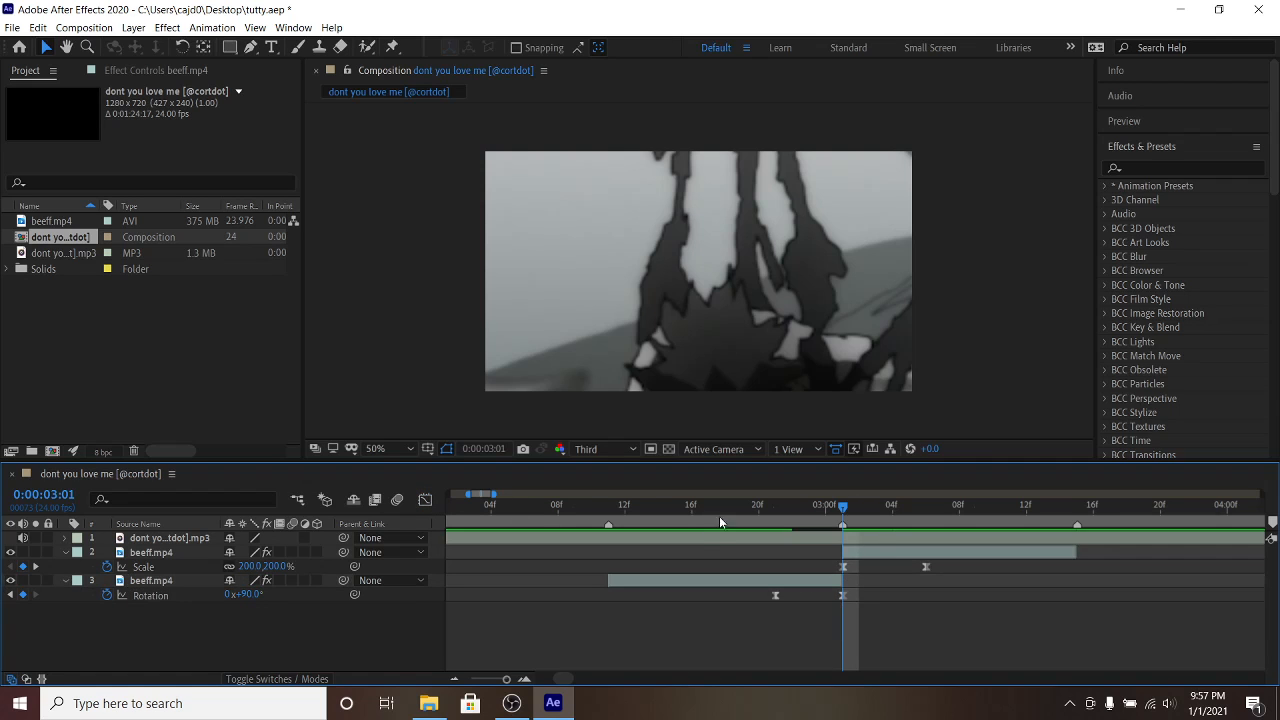
key(space)
key(space)
Step: Set the layer 2 clip's rotation to -90° with a starting keyframe at 0:00:03:01
click(857, 552)
key(r)
click(247, 566)
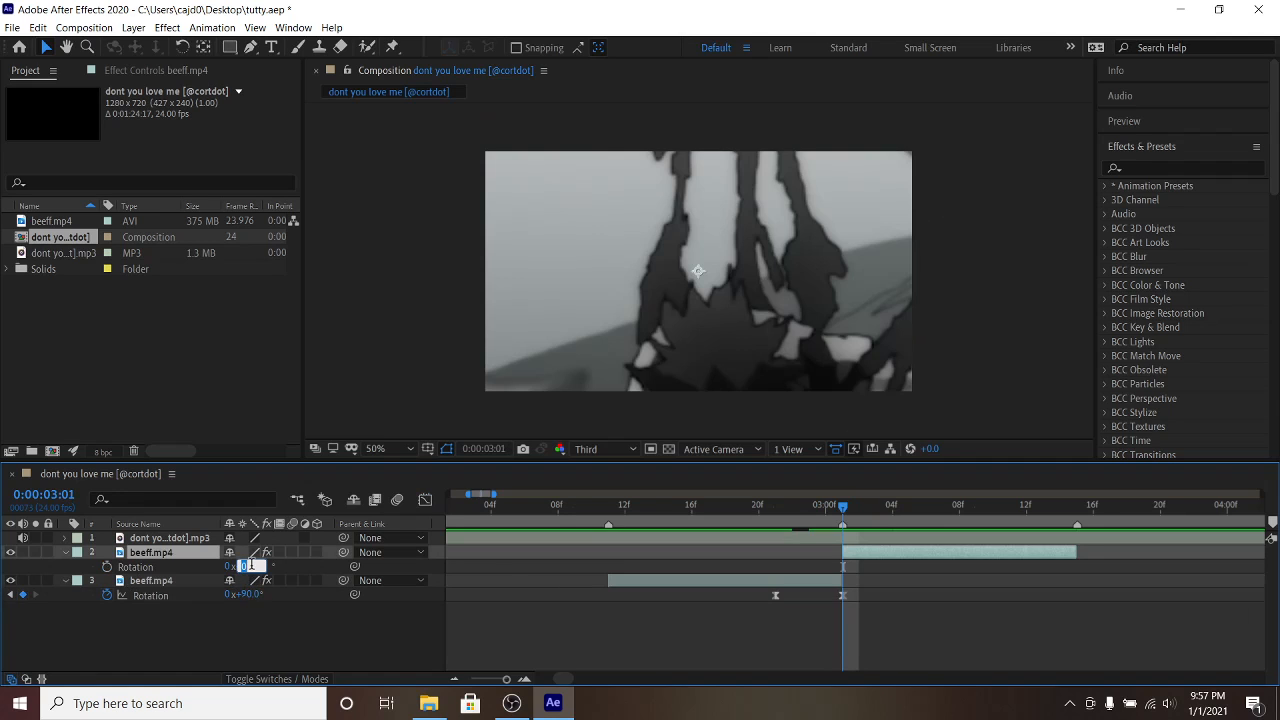
text(-90)
key(Return)
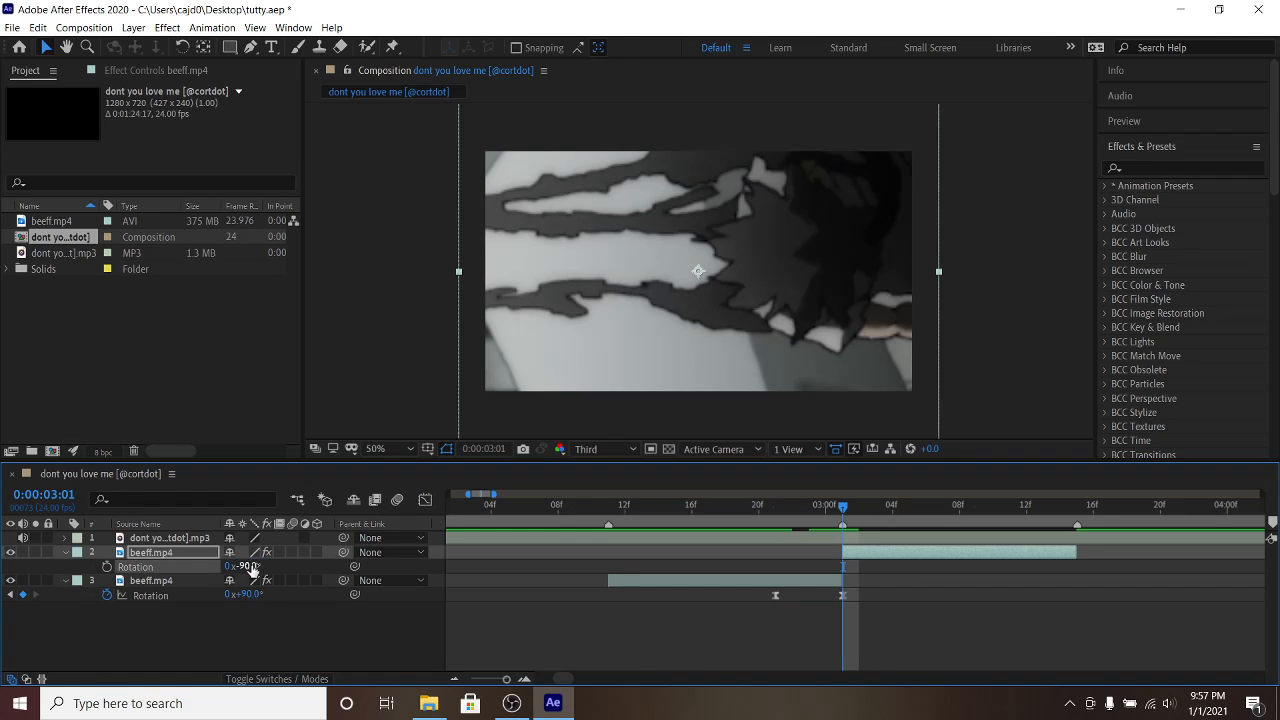
click(108, 567)
Step: Set the layer 2 clip's rotation to 0° at 0:00:03:06, aligned with its last scale keyframe
key(space)
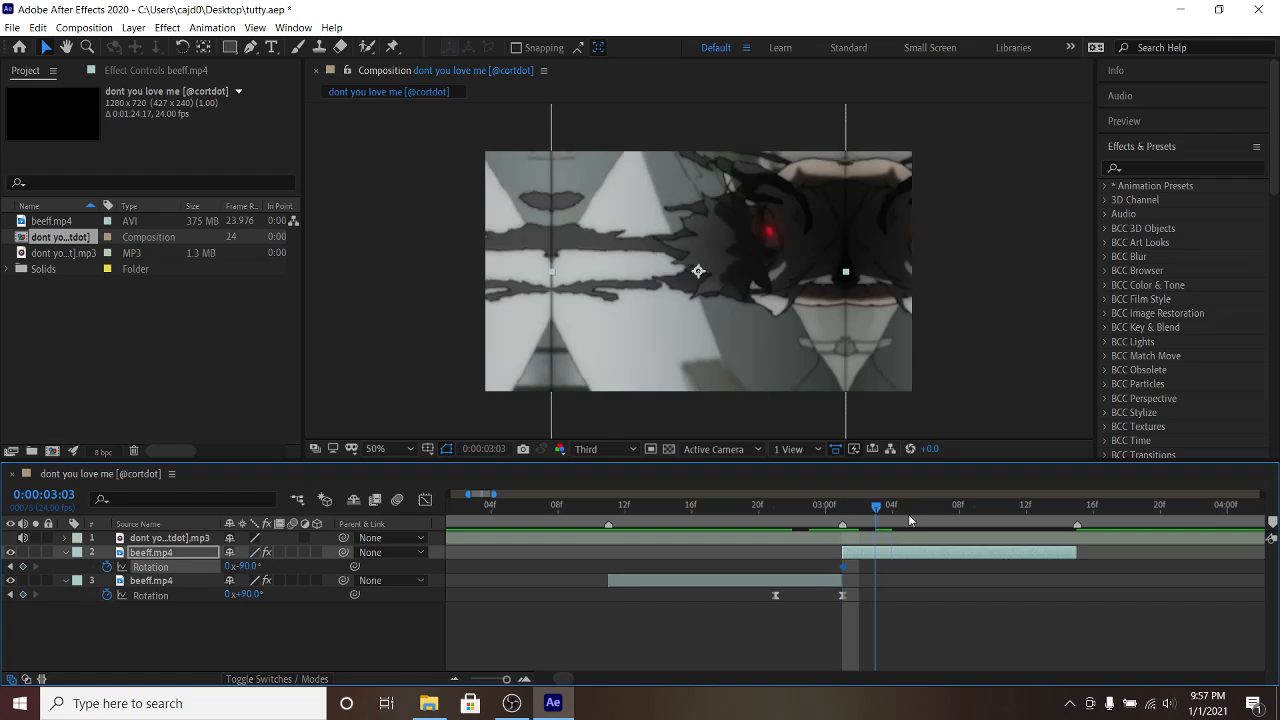
click(64, 552)
click(64, 552)
scroll(82, 585, down, 1)
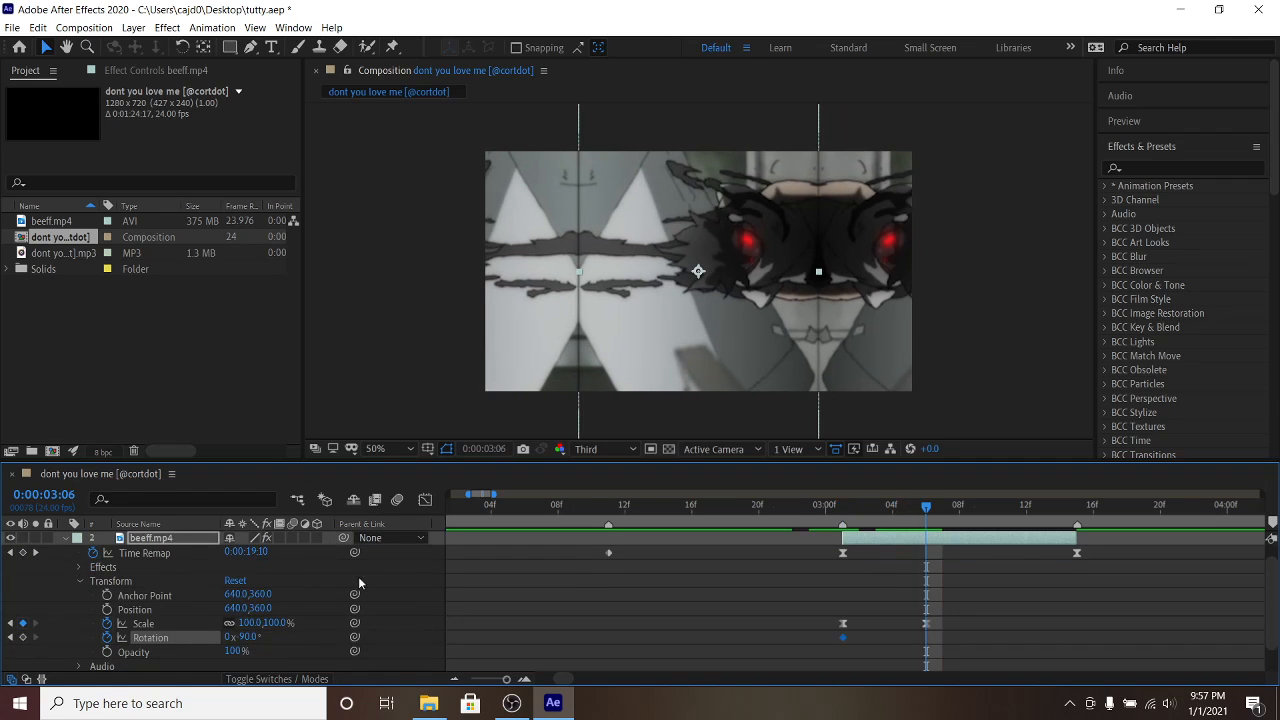
click(247, 637)
text(0x+90)
key(Return)
click(62, 541)
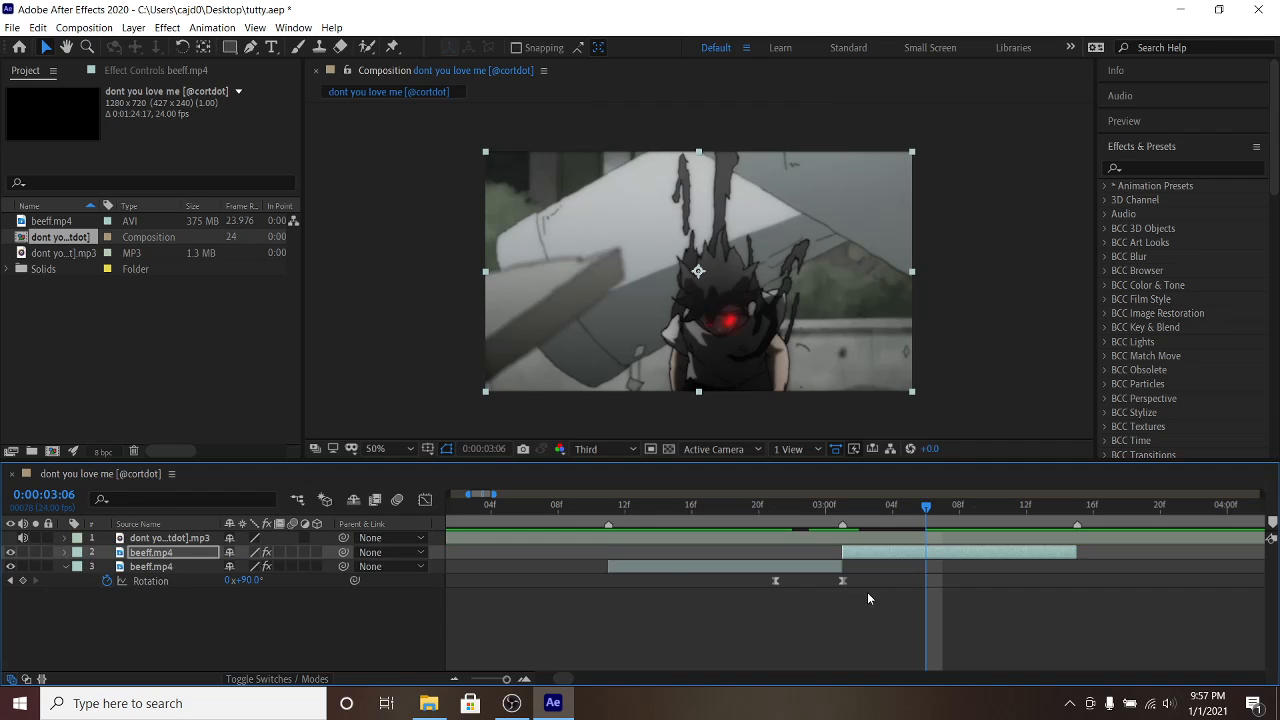
Step: Apply Easy Ease to the layer 2 clip's -90° and 0° rotation keyframes
click(64, 552)
scroll(786, 595, down, 1)
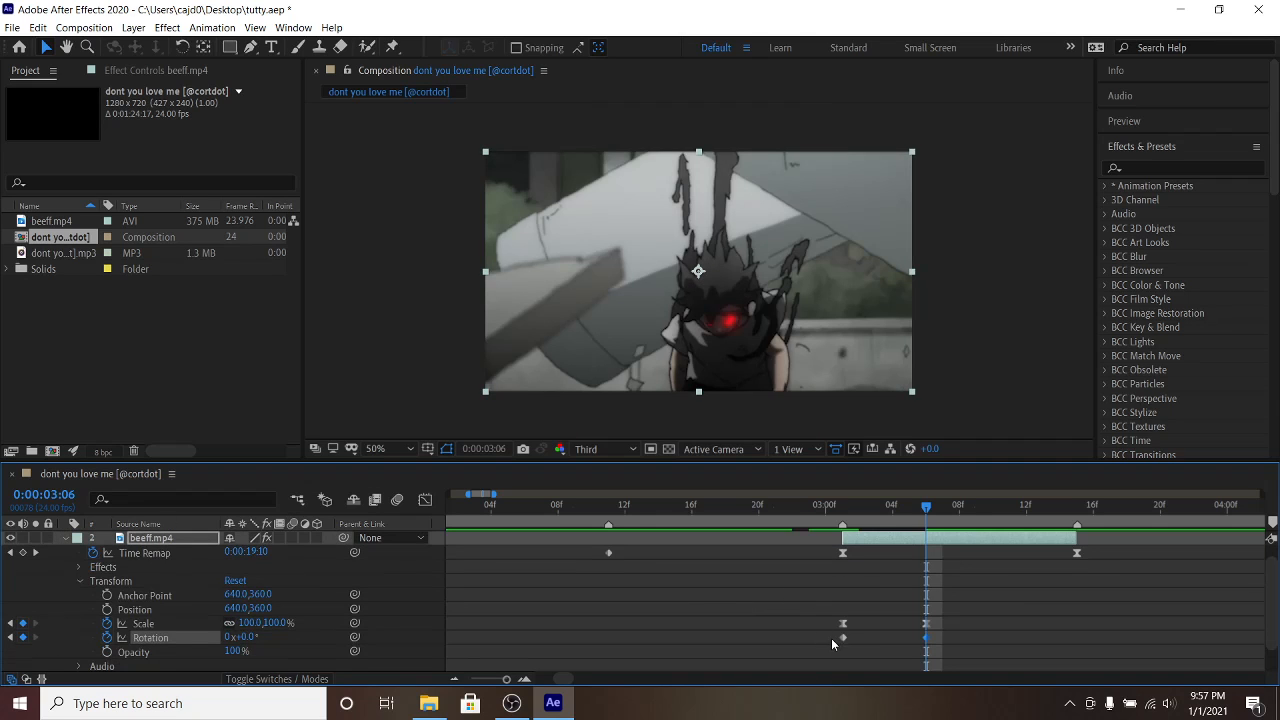
right_click(926, 637)
mouse_move(990, 629)
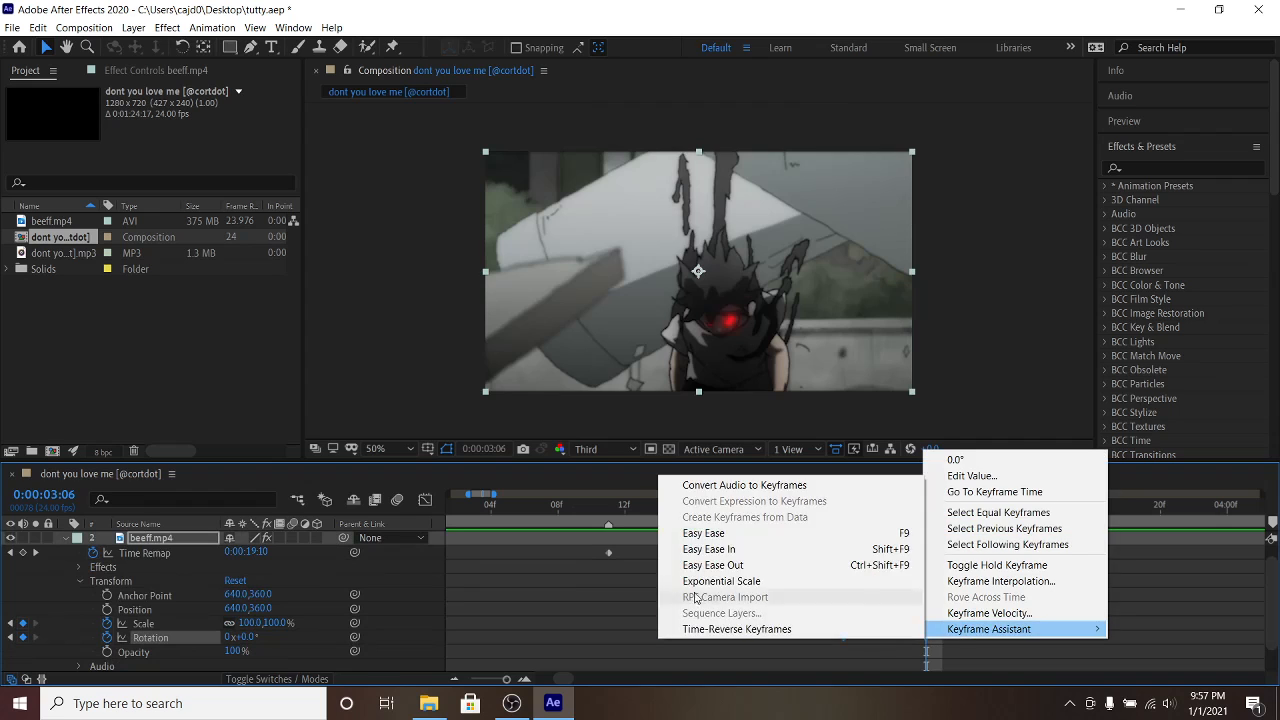
click(698, 538)
Step: Reshape the layer 2 rotation curve in the Graph Editor so it rises steeply first and levels off at 0°
key(shift+F3)
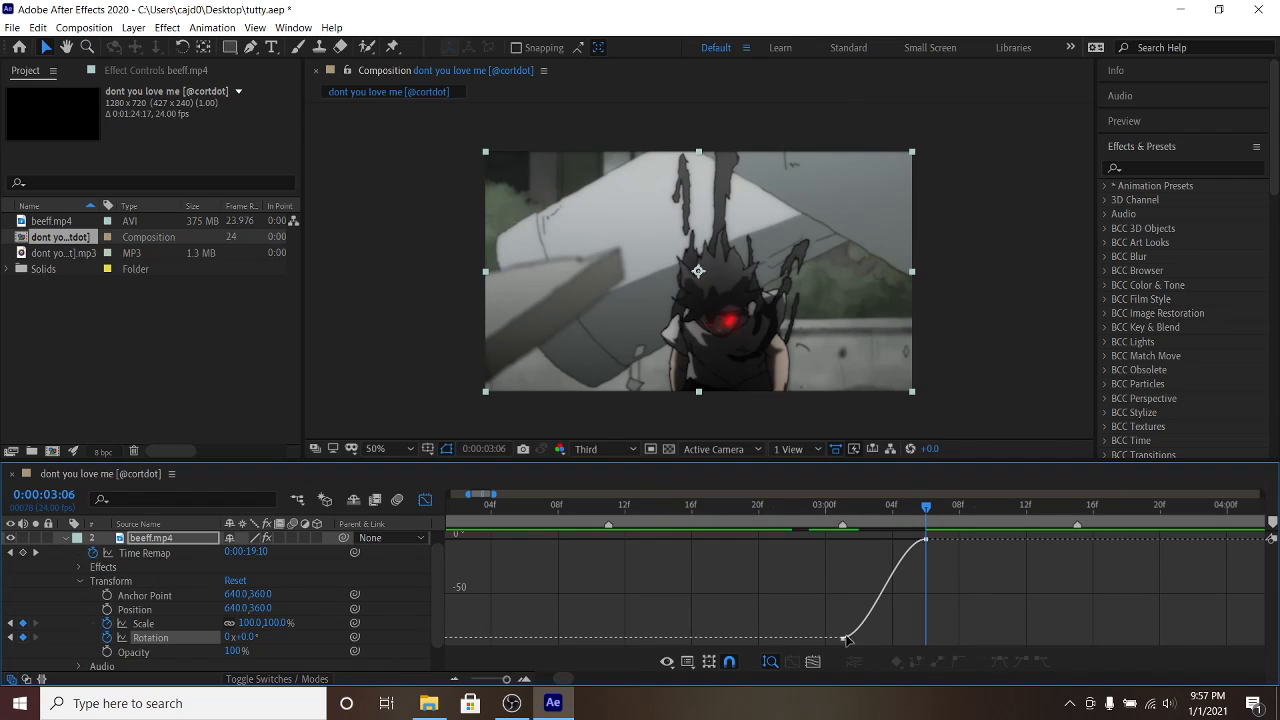
click(845, 638)
drag(872, 637, 815, 552)
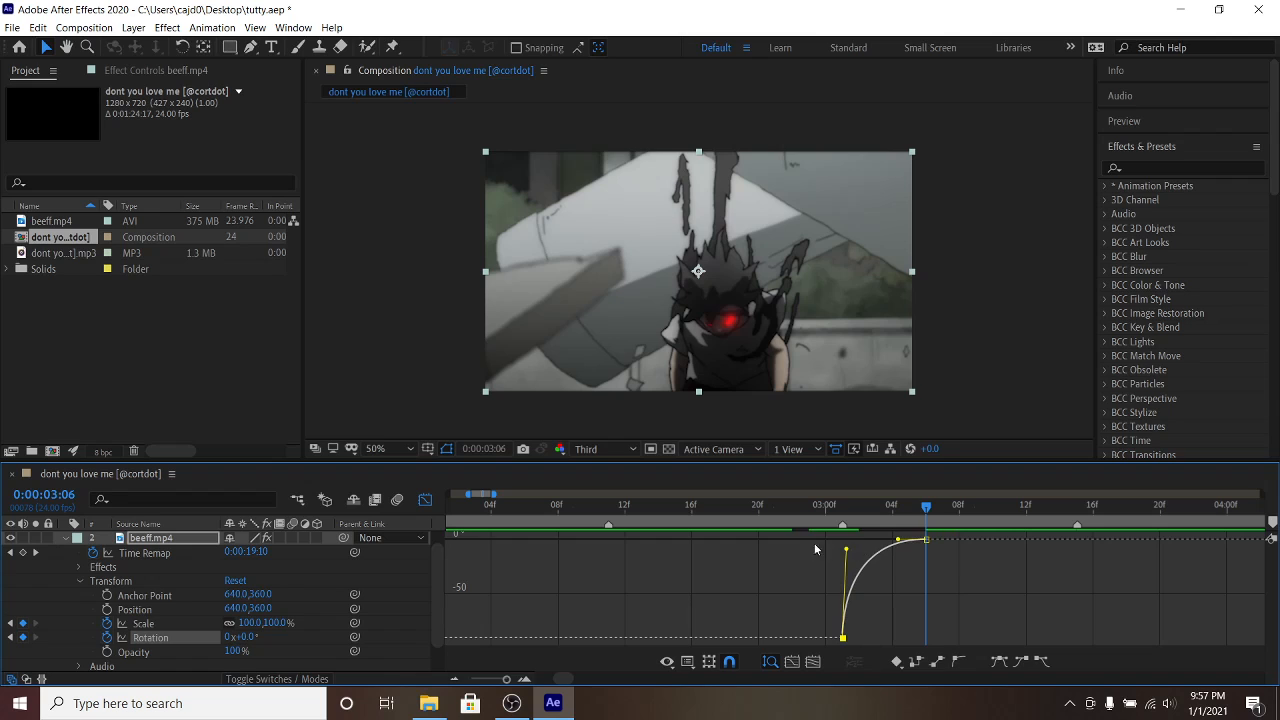
click(425, 500)
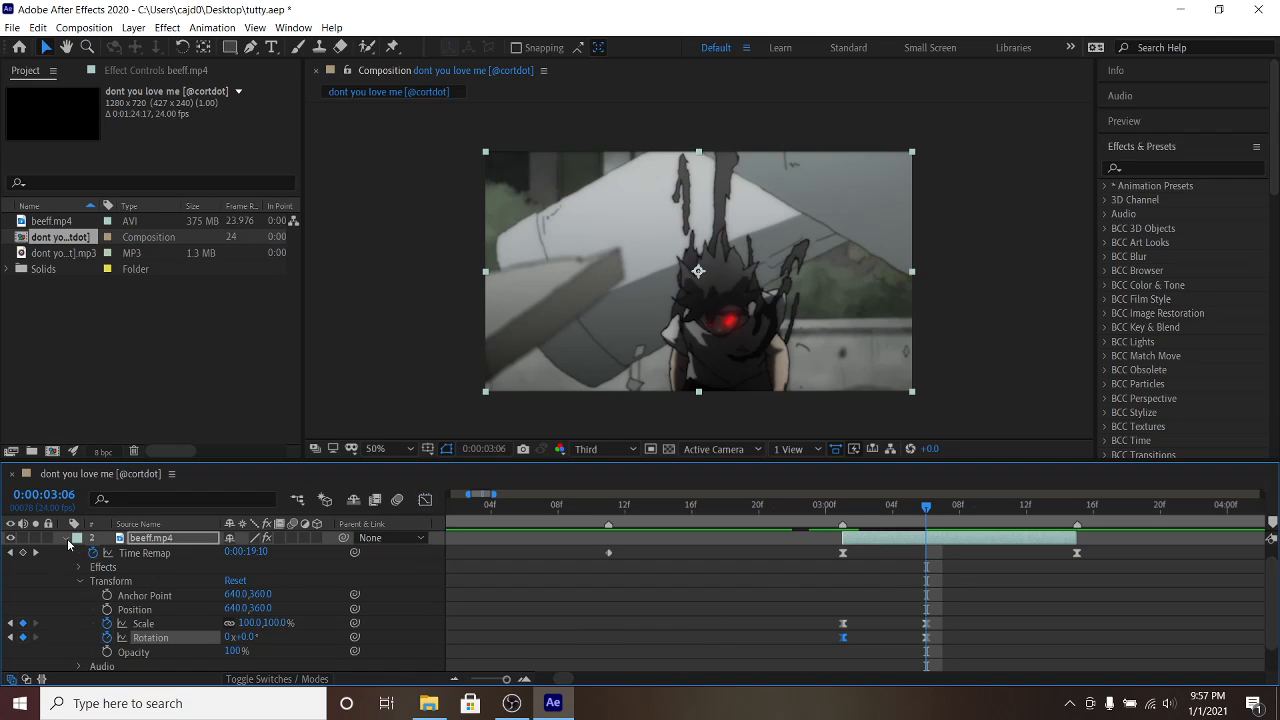
Step: Collapse the properties of both beeff.mp4 layers and move the playhead to 0:00:02:09
click(65, 538)
click(771, 517)
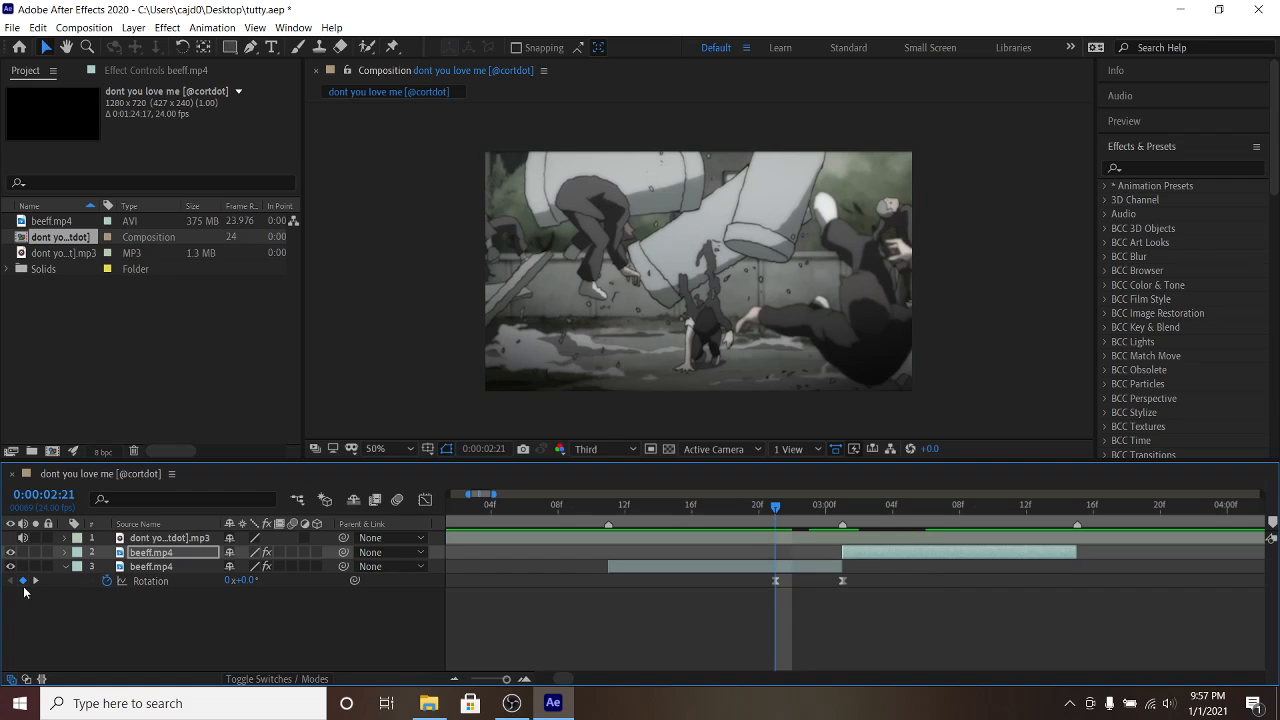
click(65, 566)
click(578, 508)
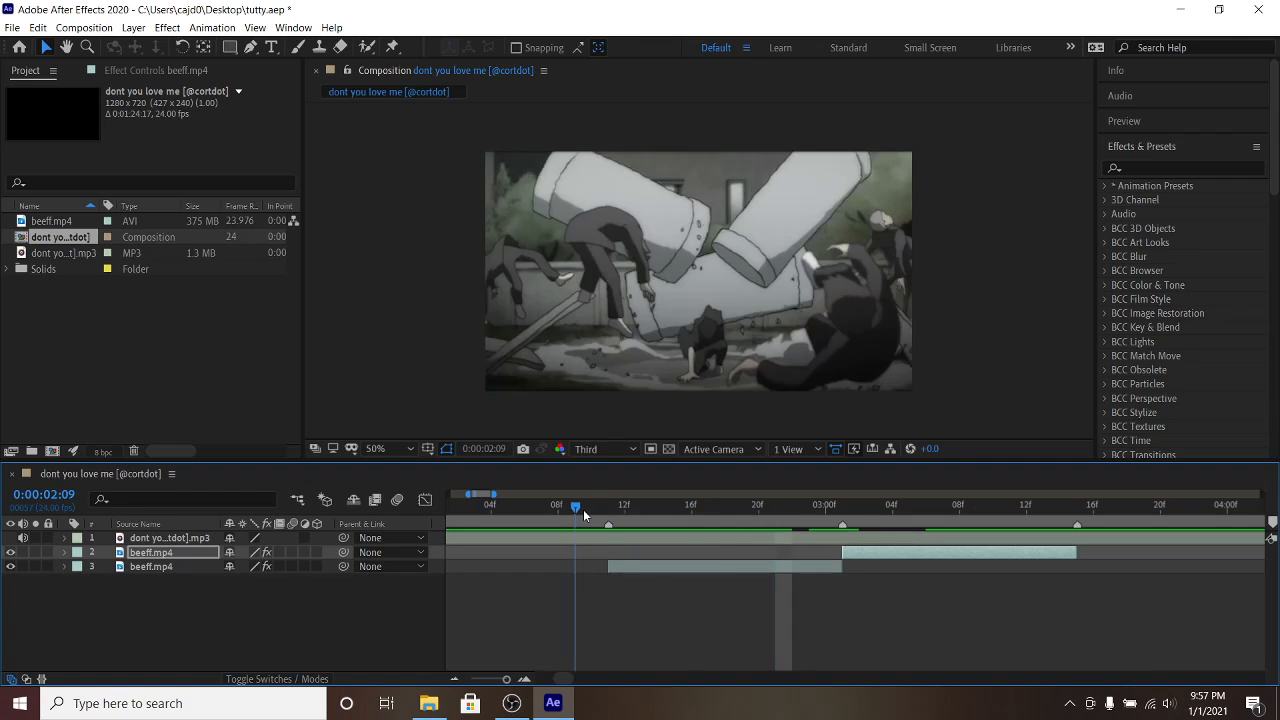
Step: Preview the transition between the clips and enable motion blur on both beeff.mp4 layers and the composition
key(space)
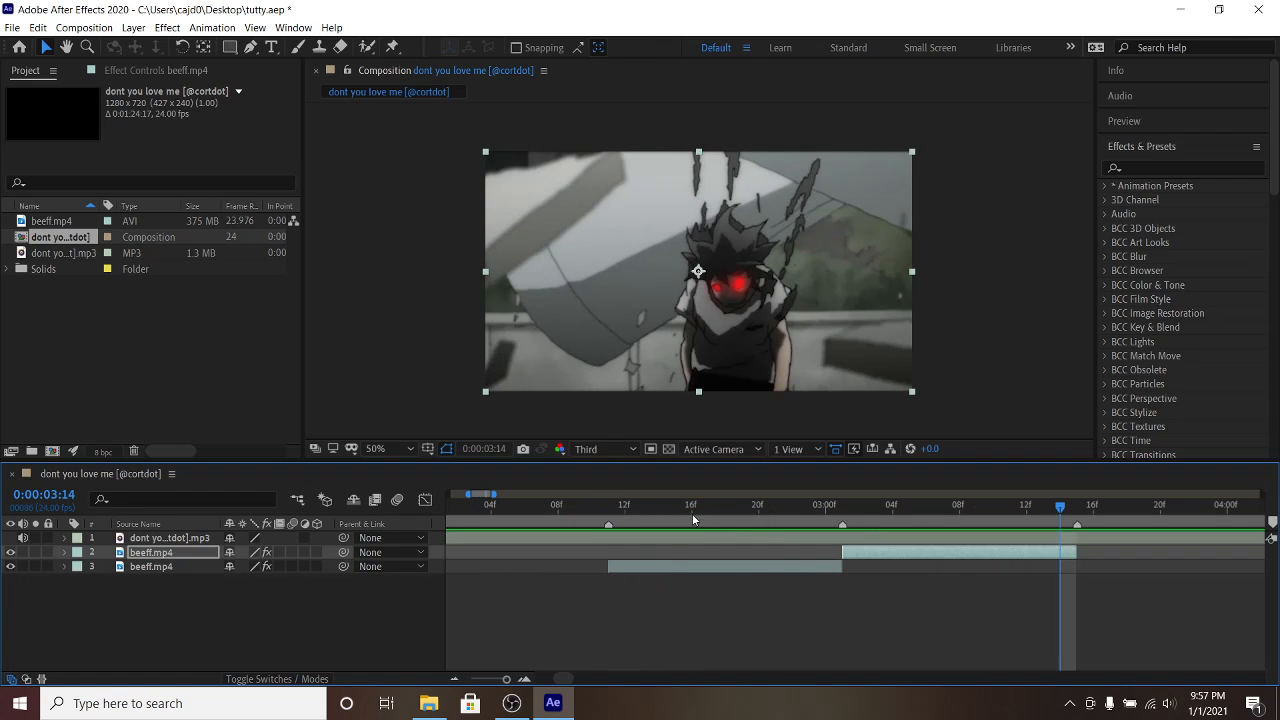
click(645, 507)
drag(653, 508, 858, 507)
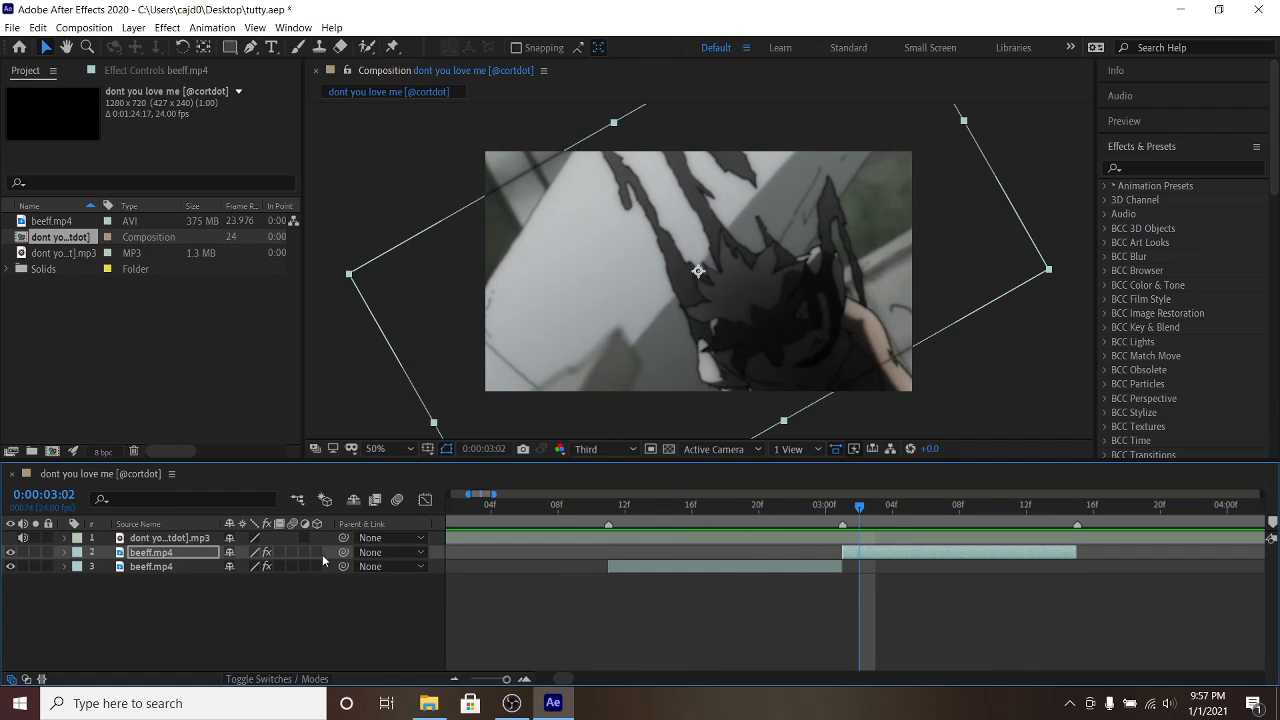
drag(289, 553, 292, 567)
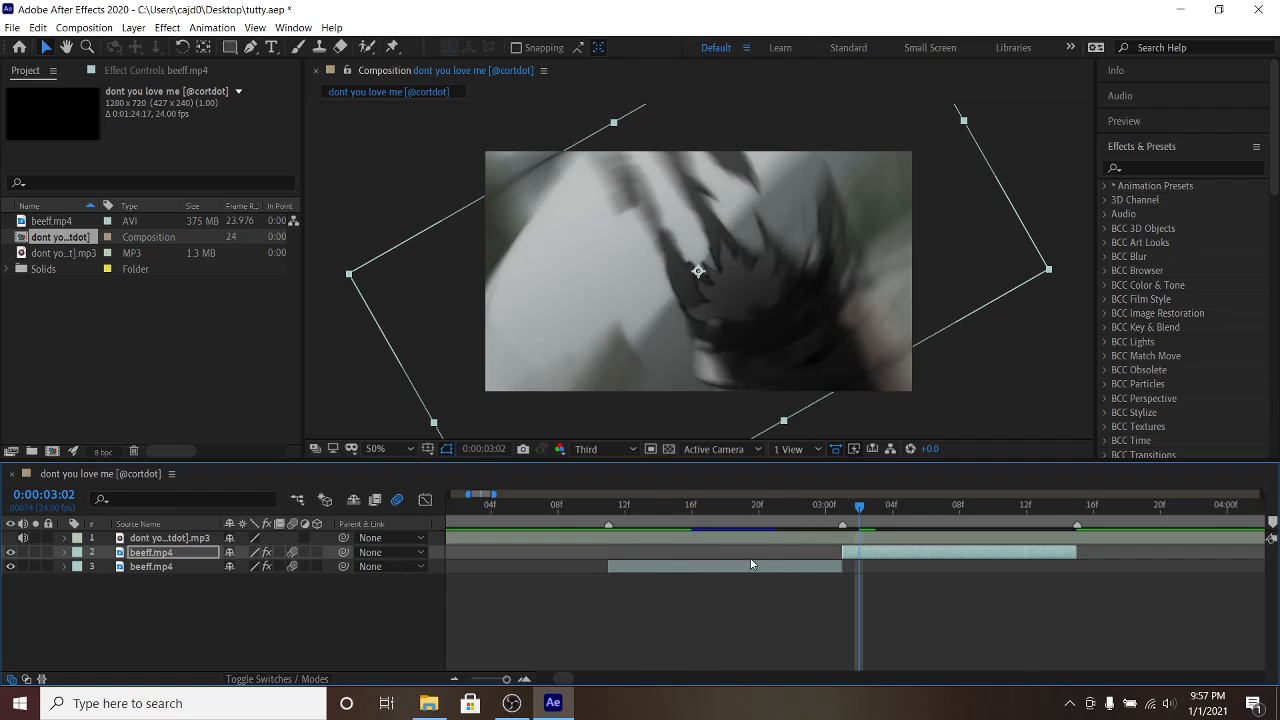
Step: Play back the zoom and spin transition from before the first clip to check the motion blur
drag(770, 507, 510, 513)
key(space)
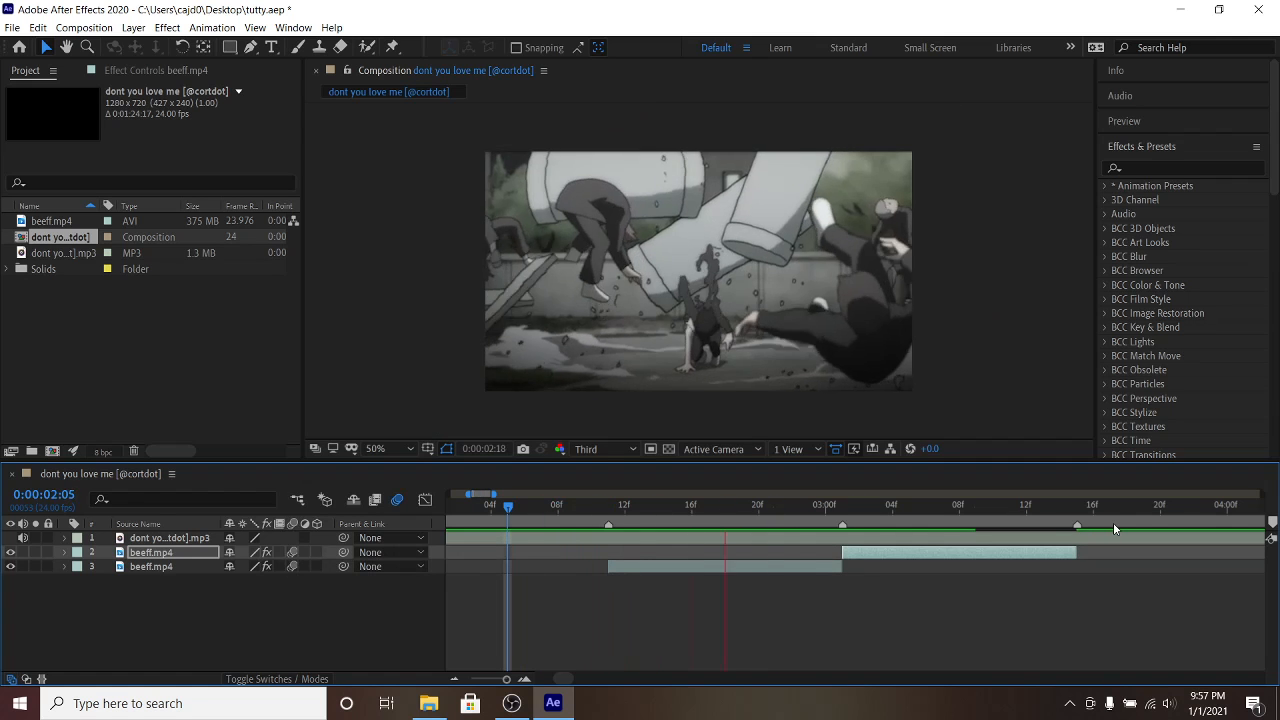
click(670, 512)
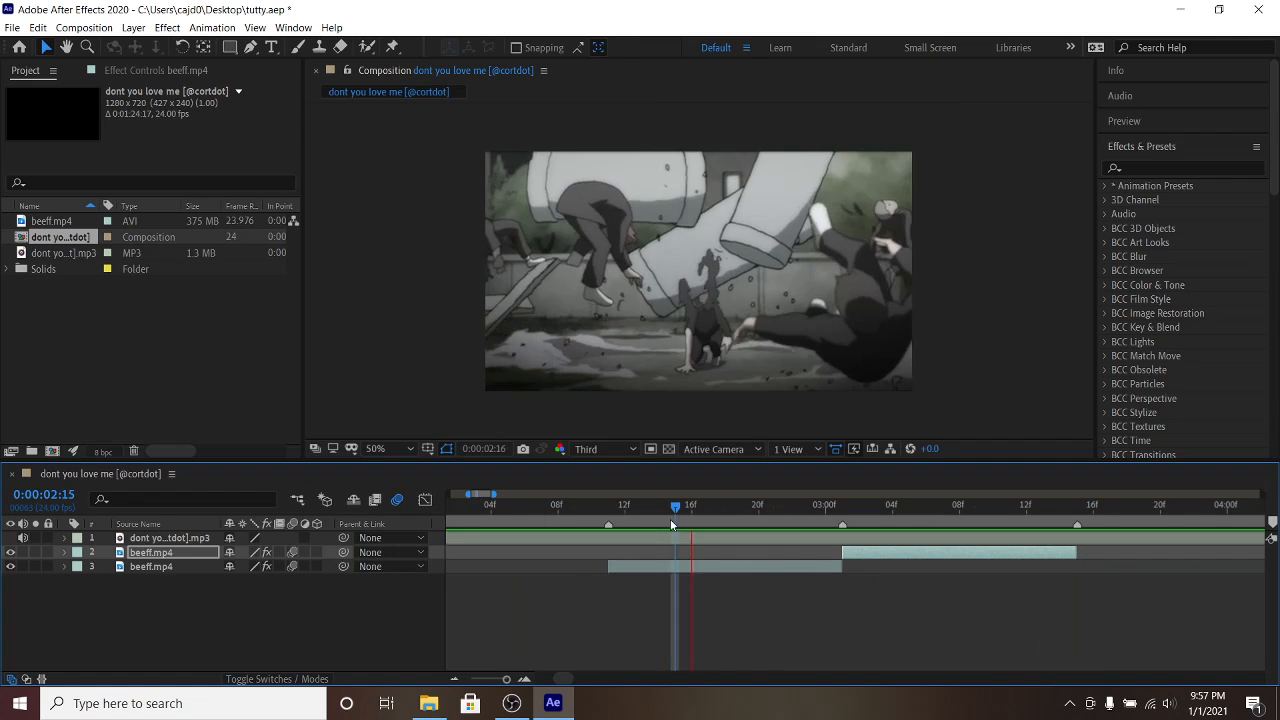
key(space)
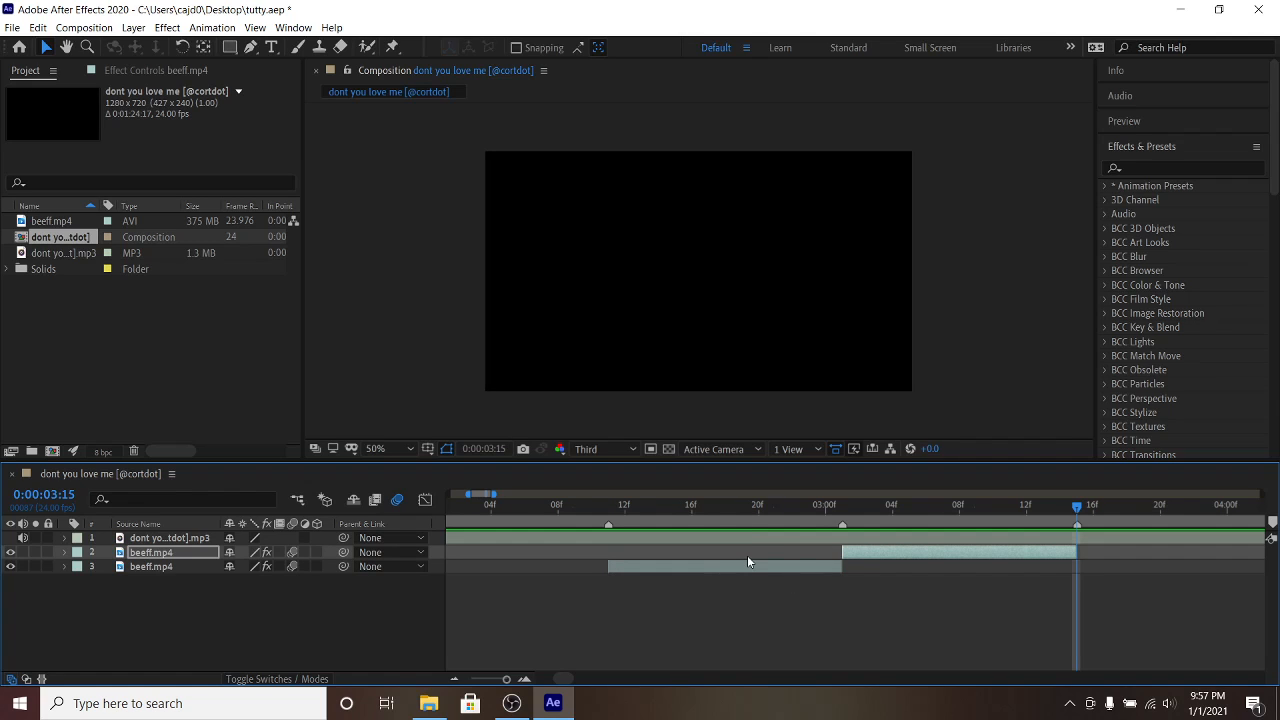
click(759, 510)
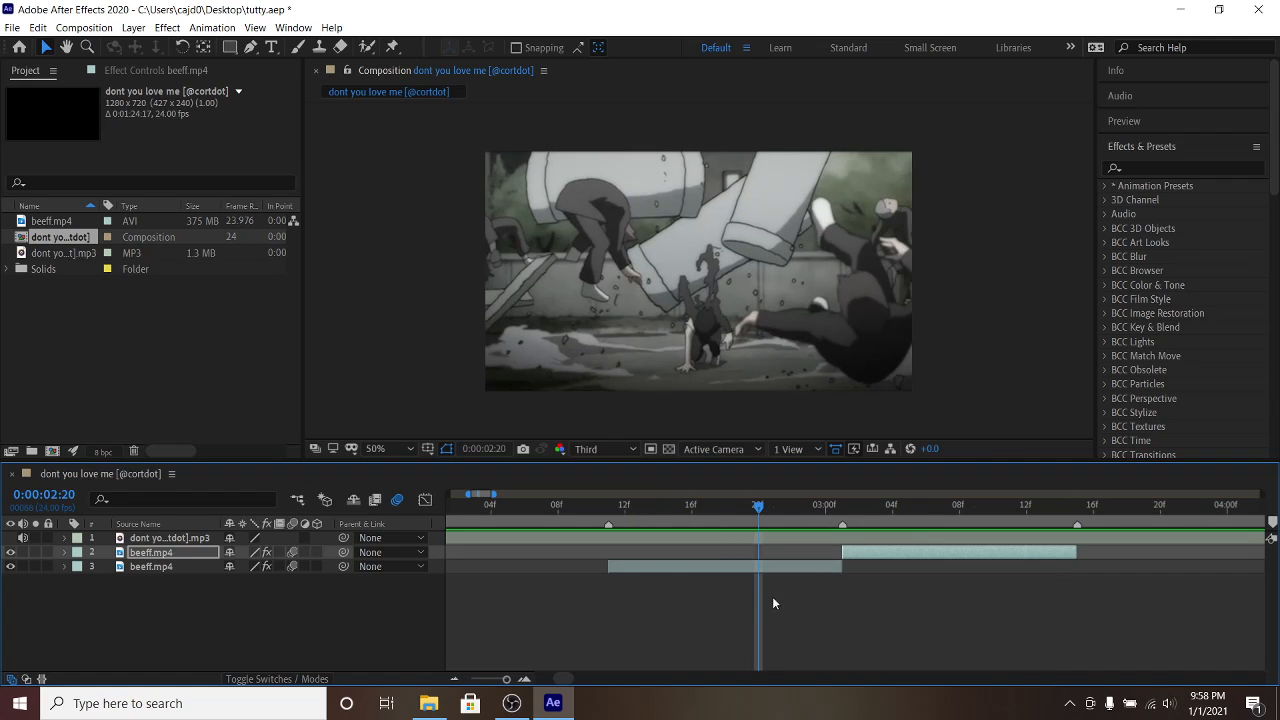
Step: Add an adjustment layer directly above the first beeff.mp4 clip and trim its start to 0:00:02:11
click(608, 510)
click(632, 568)
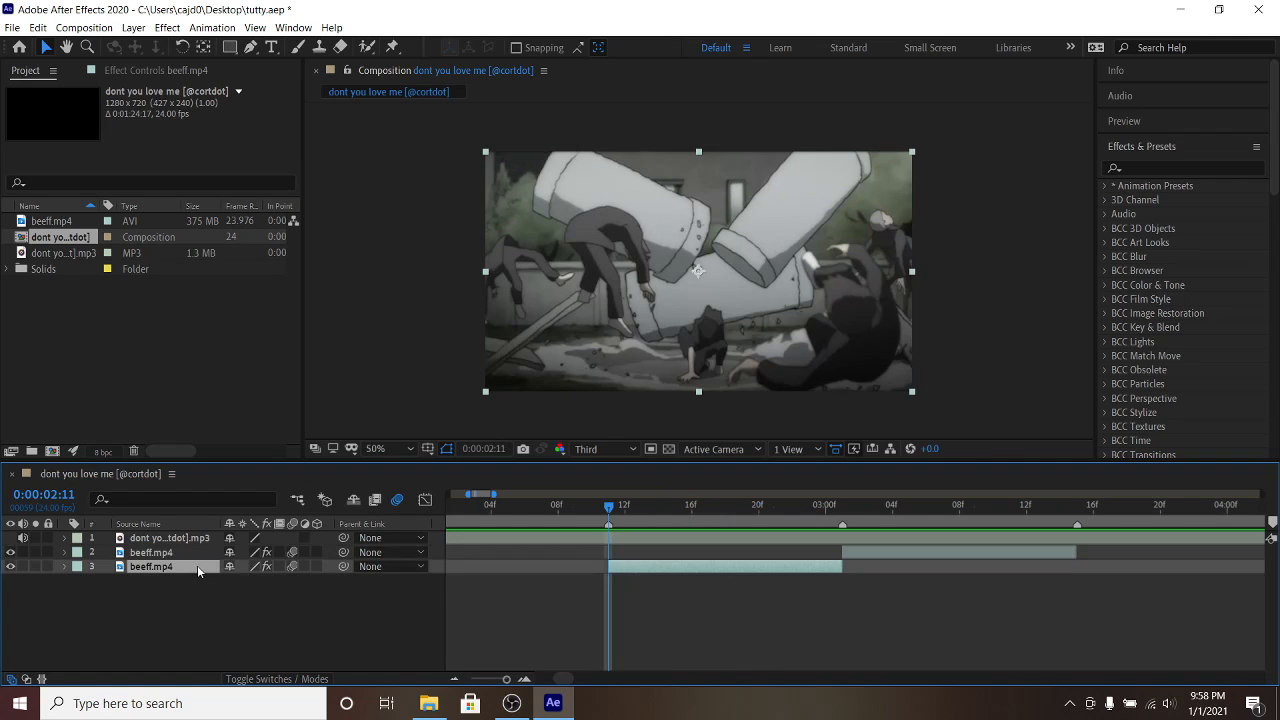
right_click(110, 572)
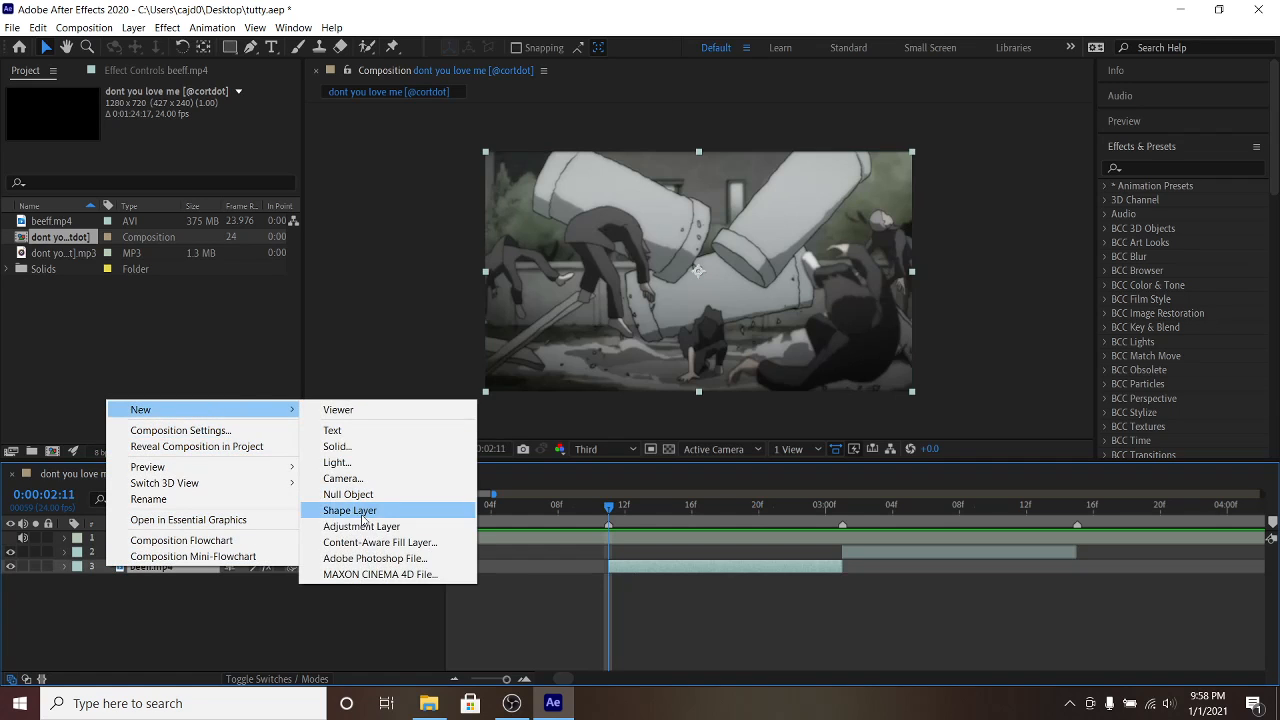
click(470, 526)
key(ctrl+shift+d)
click(575, 582)
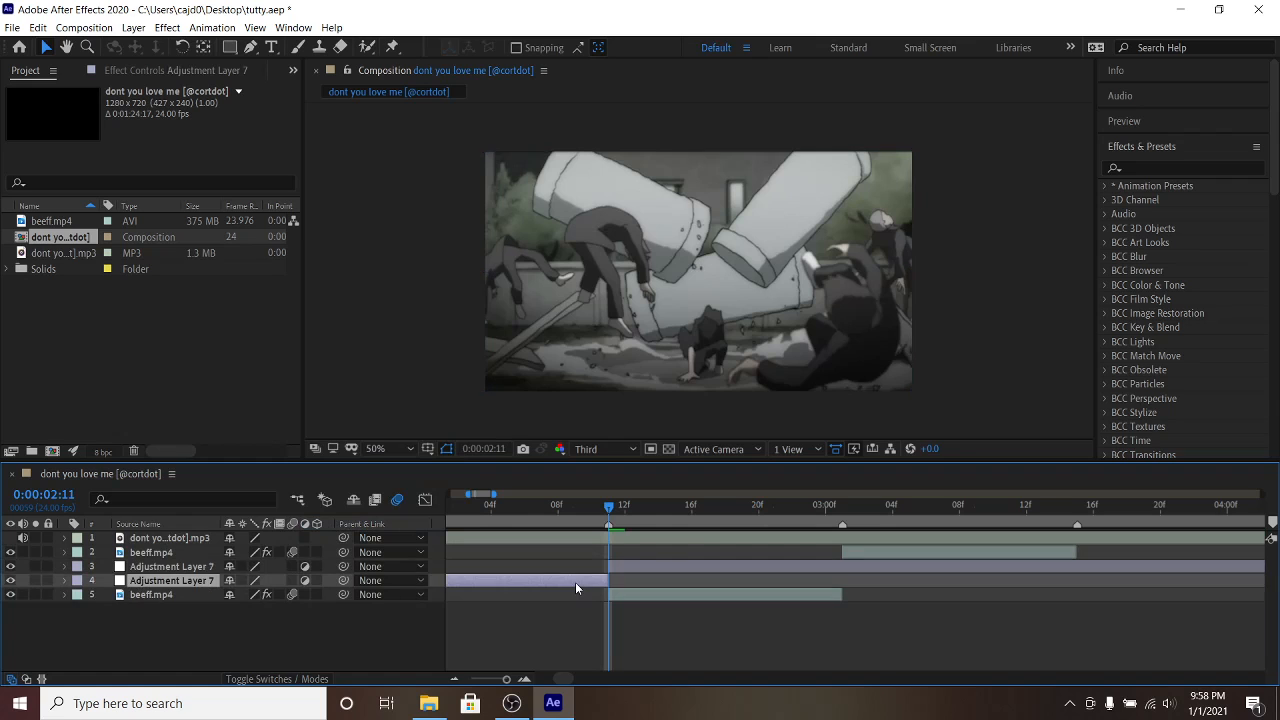
key(Delete)
Step: Split the adjustment layer at 0:00:02:23, shortly before the cut between clips, and delete the later part
click(843, 510)
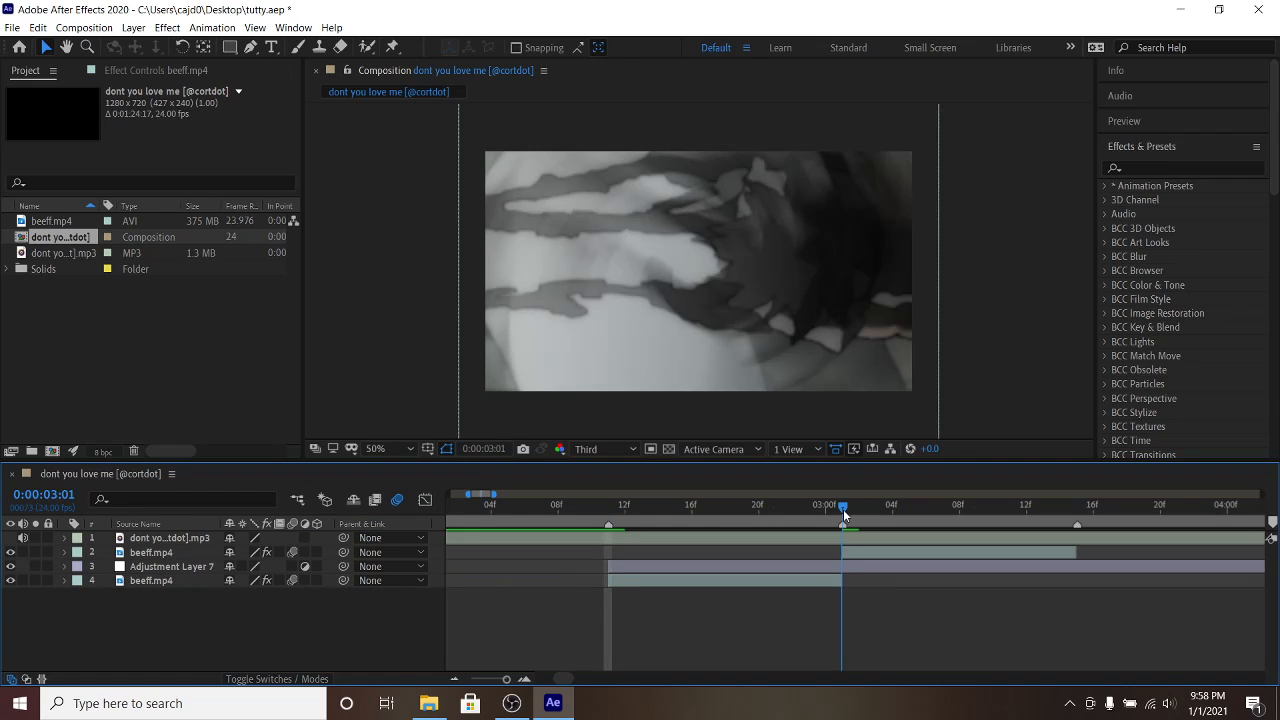
drag(843, 510, 804, 505)
click(830, 566)
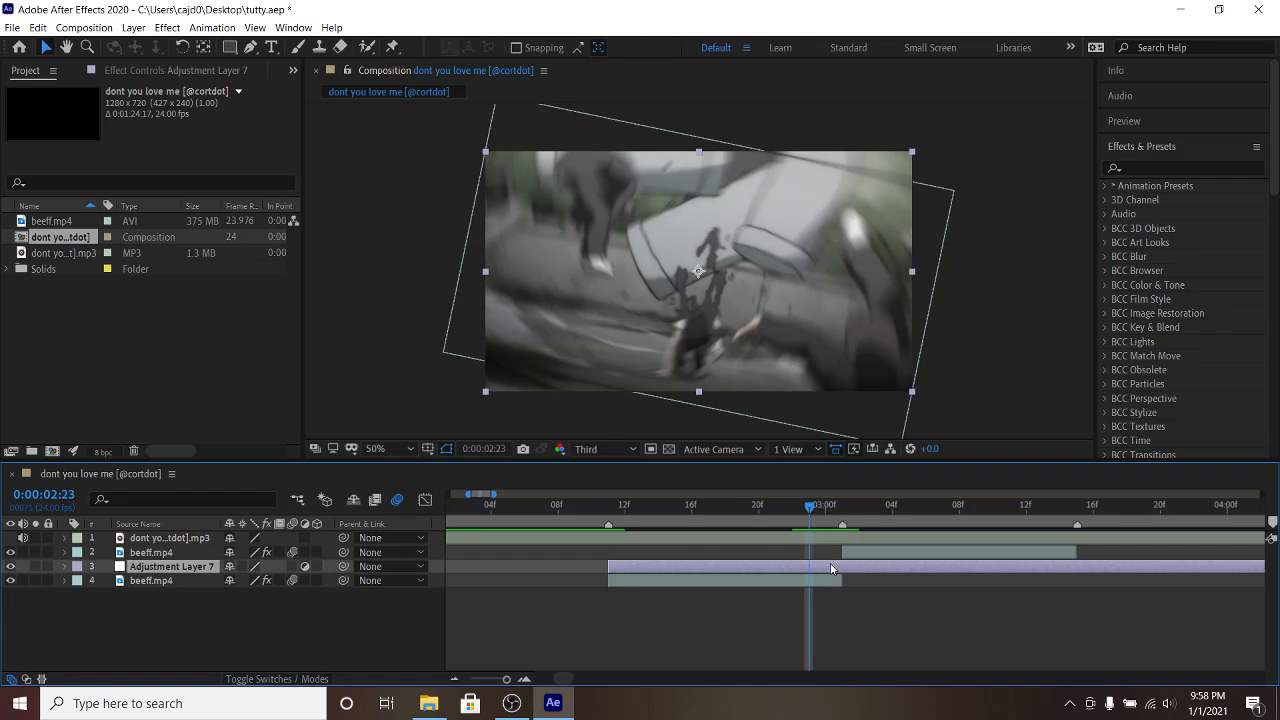
key(ctrl+shift+d)
key(Delete)
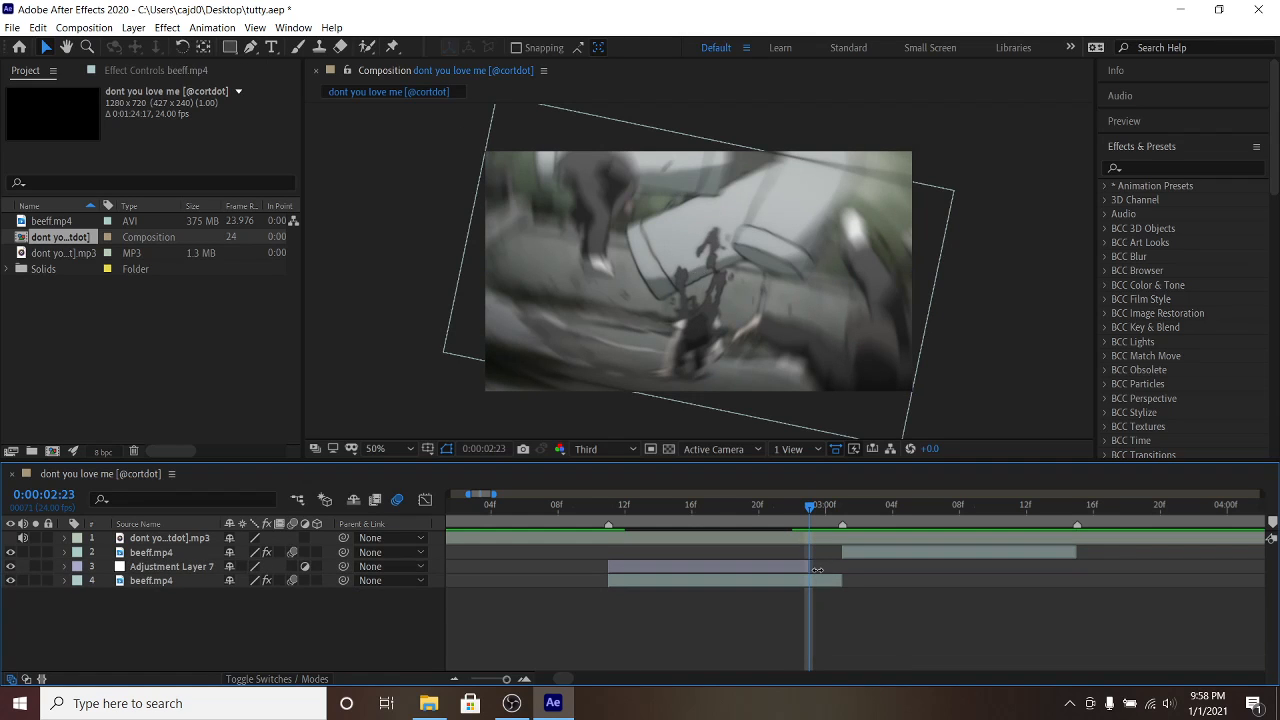
Step: Find the S_DissolveShake effect and apply it to the adjustment layer, with the playhead at 0:00:02:11
click(624, 508)
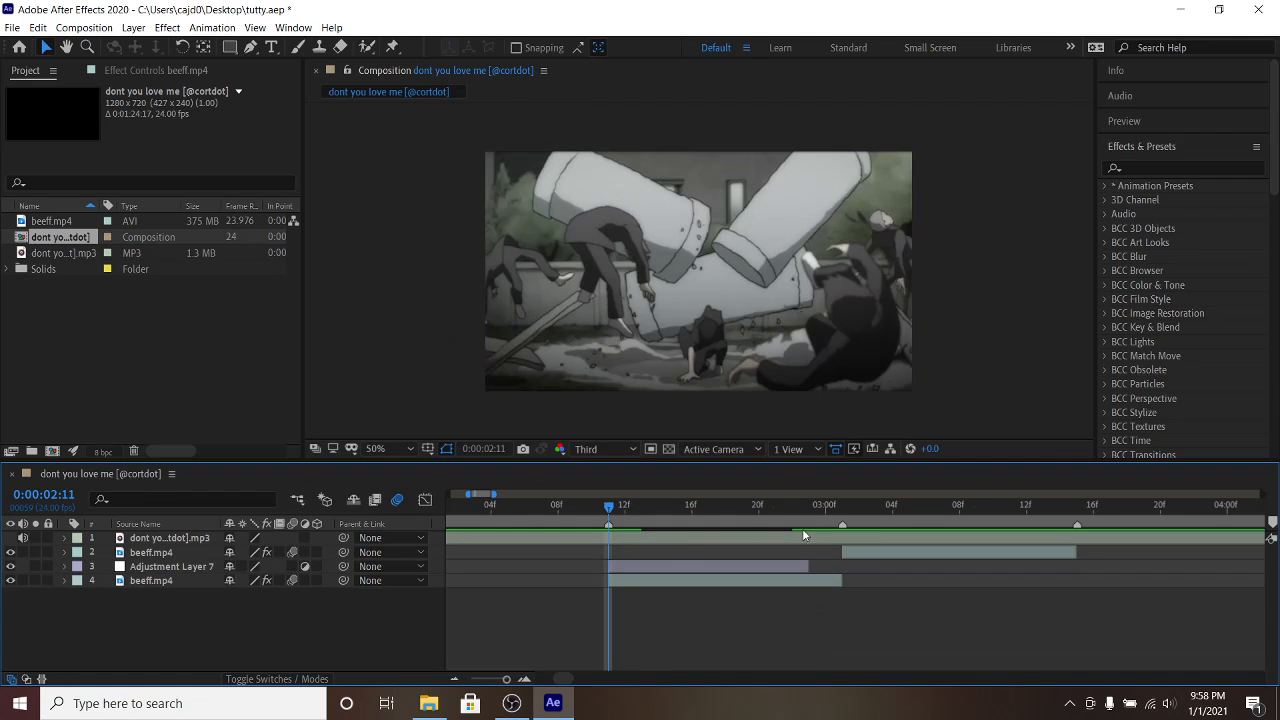
click(1157, 170)
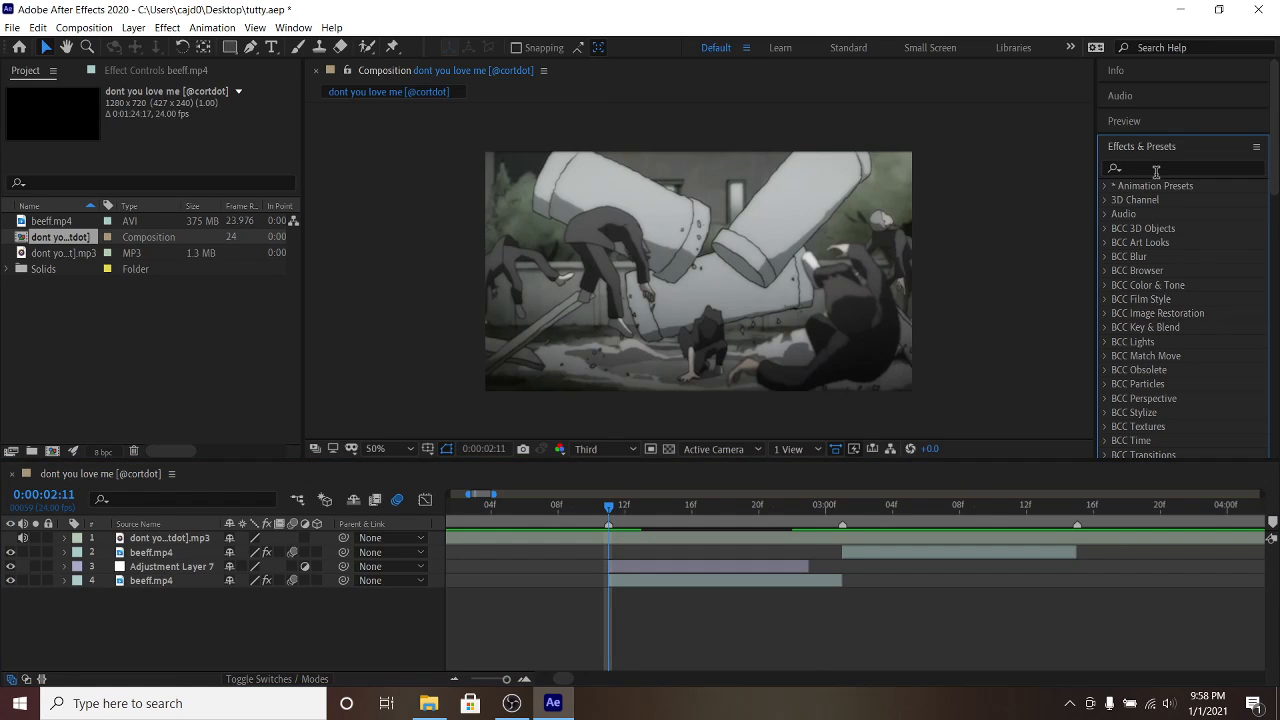
click(1141, 165)
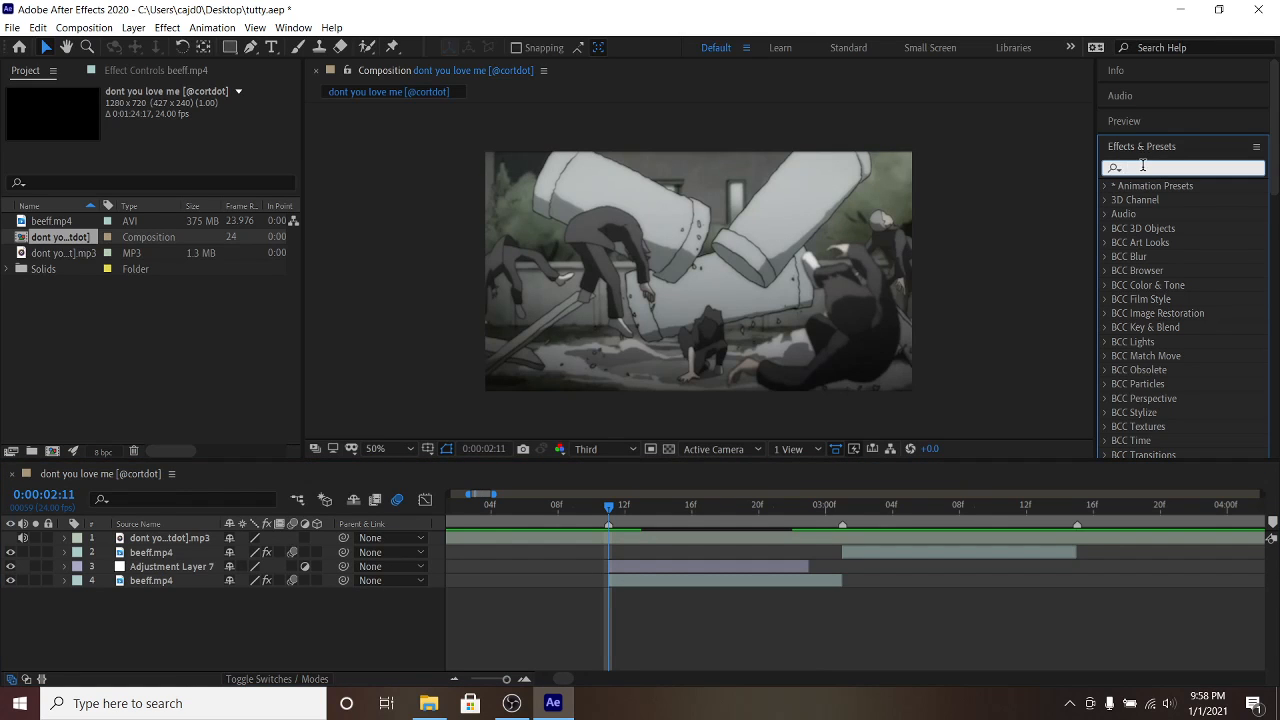
text(s_diss)
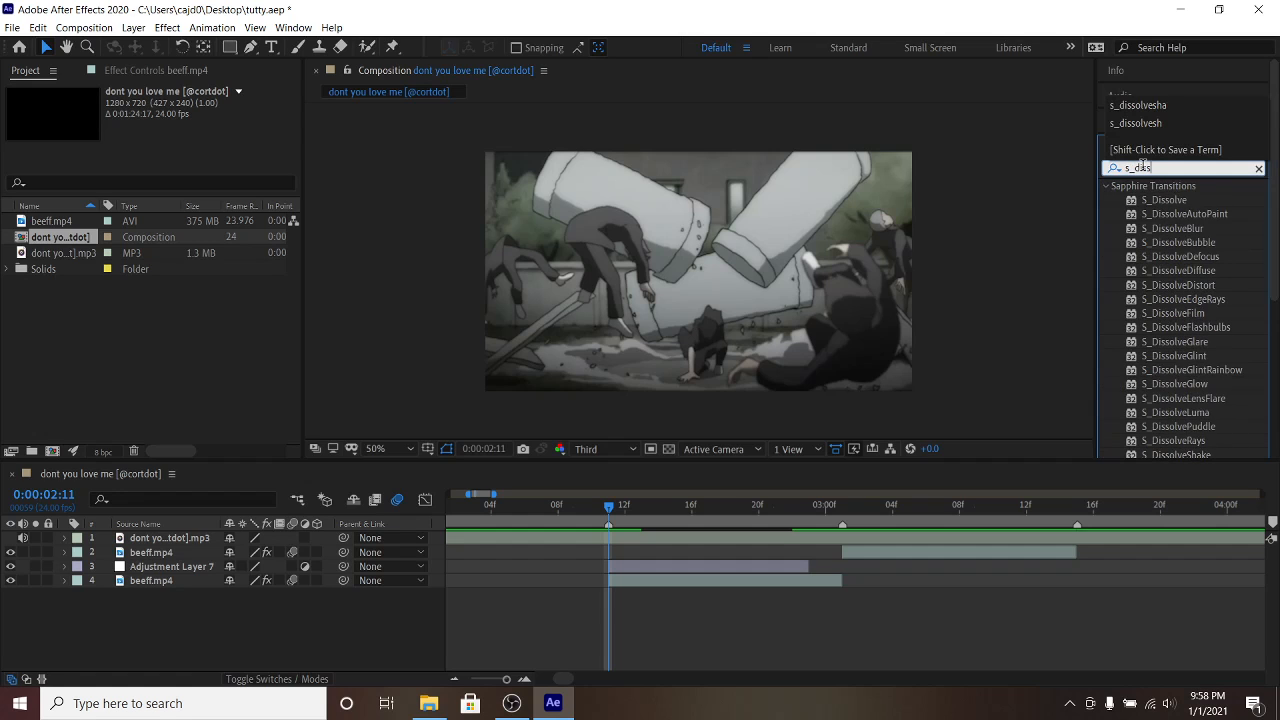
text(olveshake)
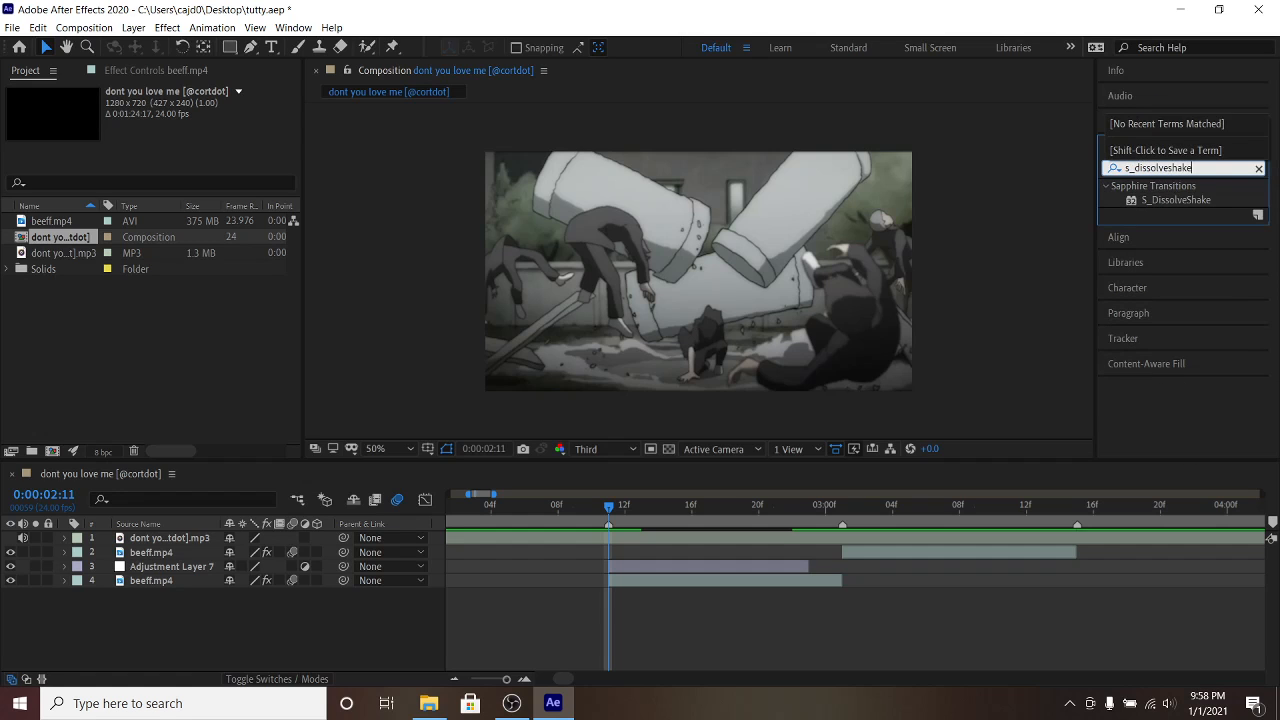
drag(1170, 200, 674, 568)
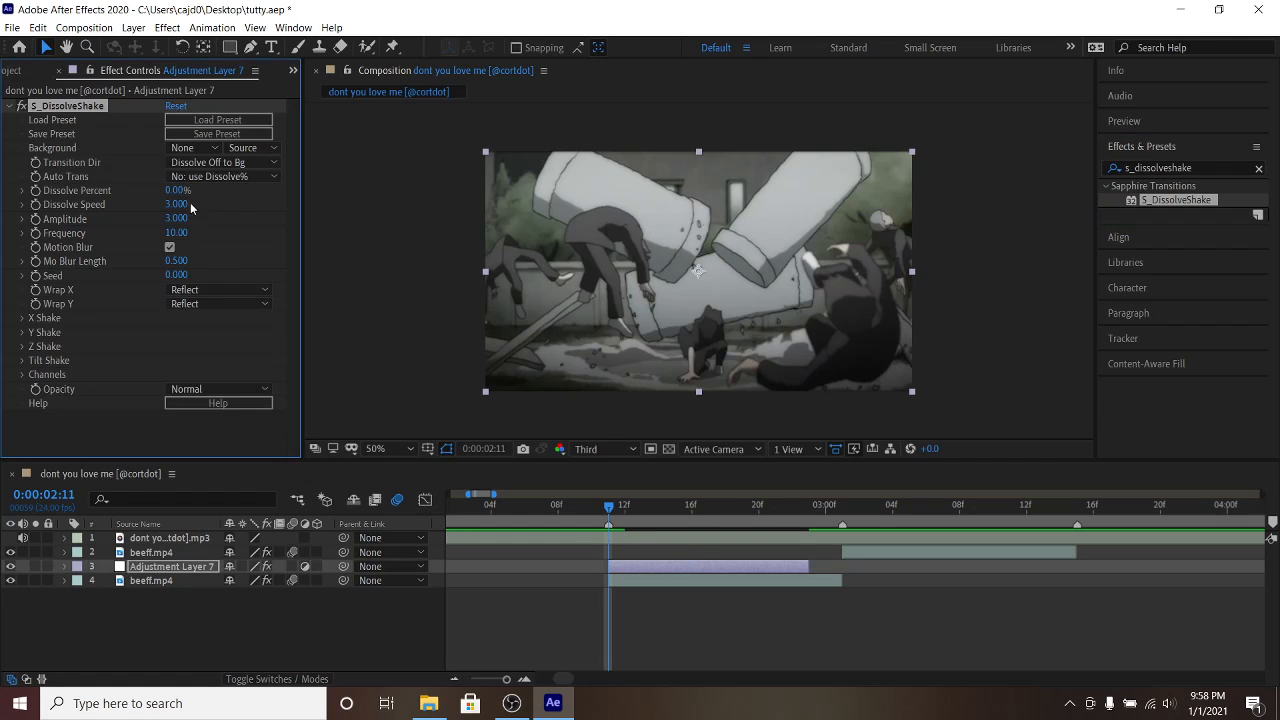
Step: Keyframe S_DissolveShake's Dissolve Percent at 25% at 0:00:02:11 and 0% at 0:00:02:23
click(174, 190)
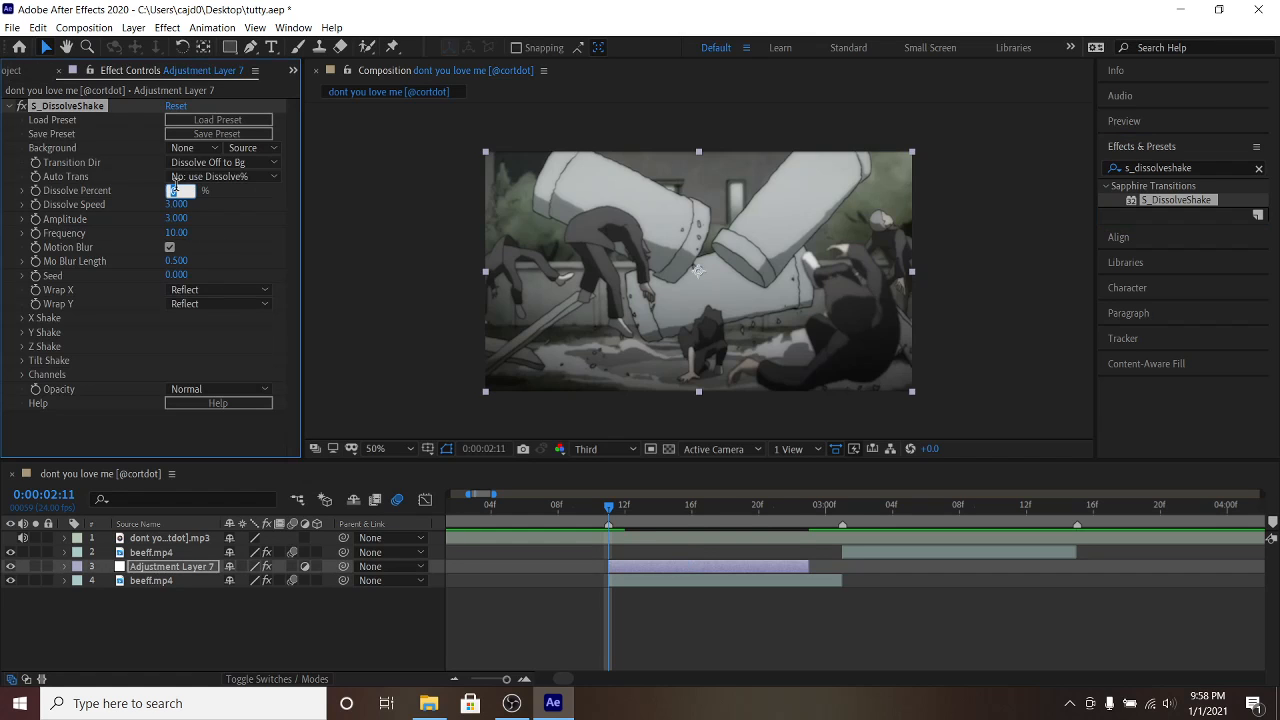
text(25)
key(Return)
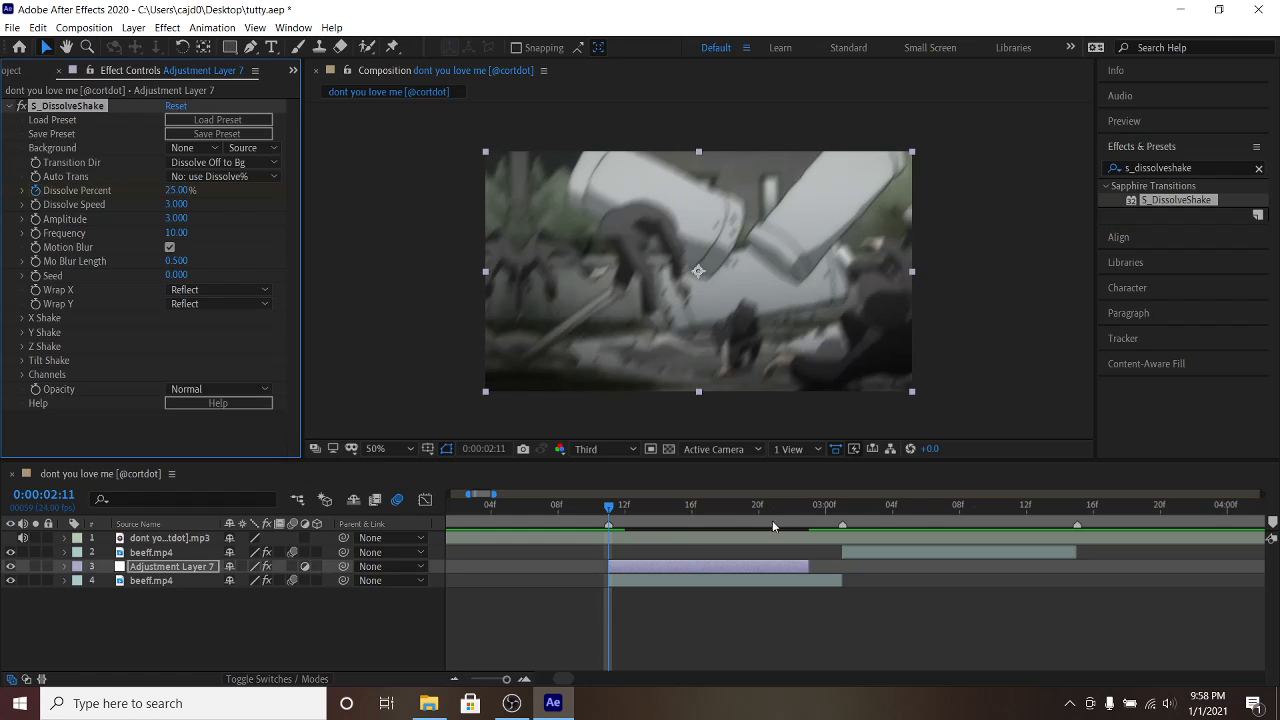
key(o)
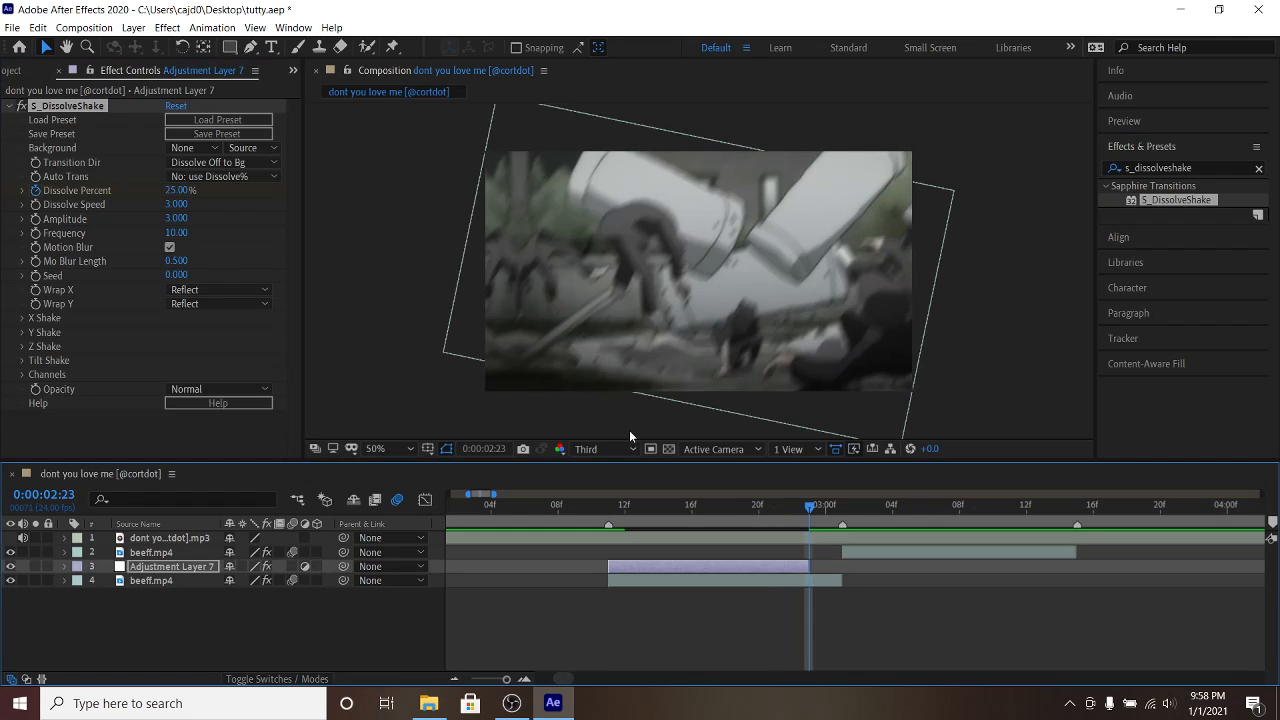
click(177, 191)
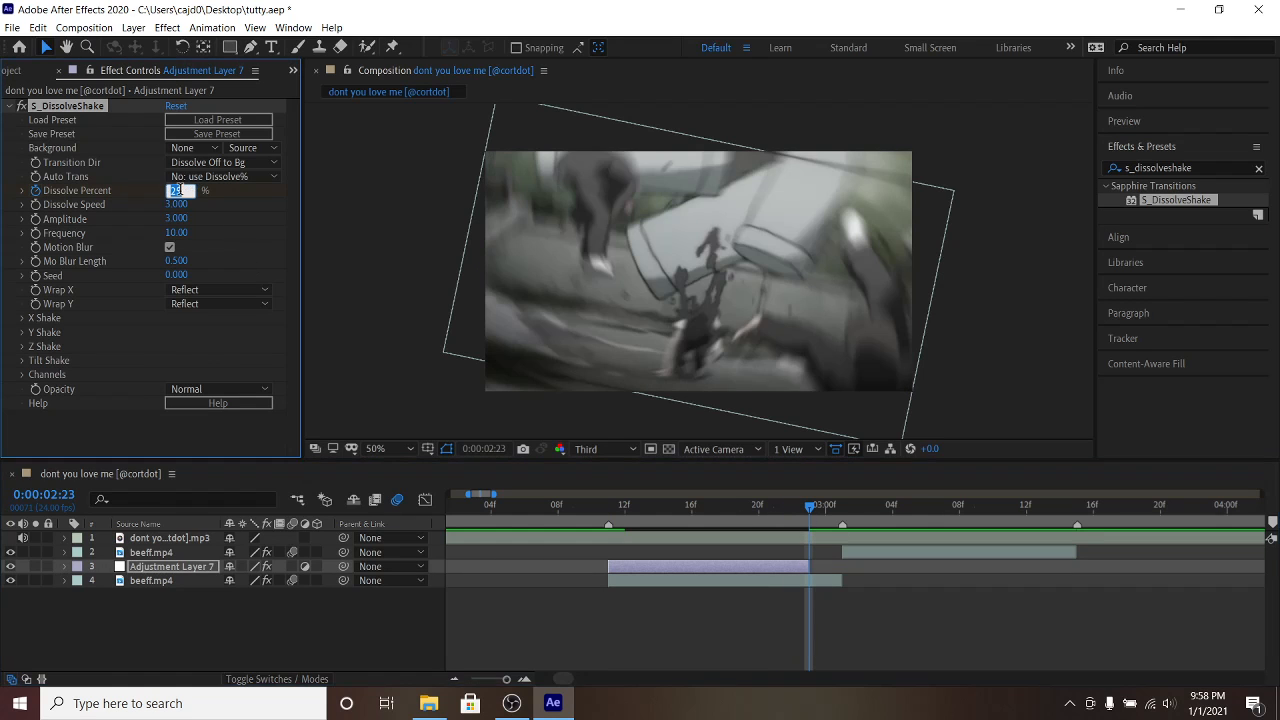
key(Return)
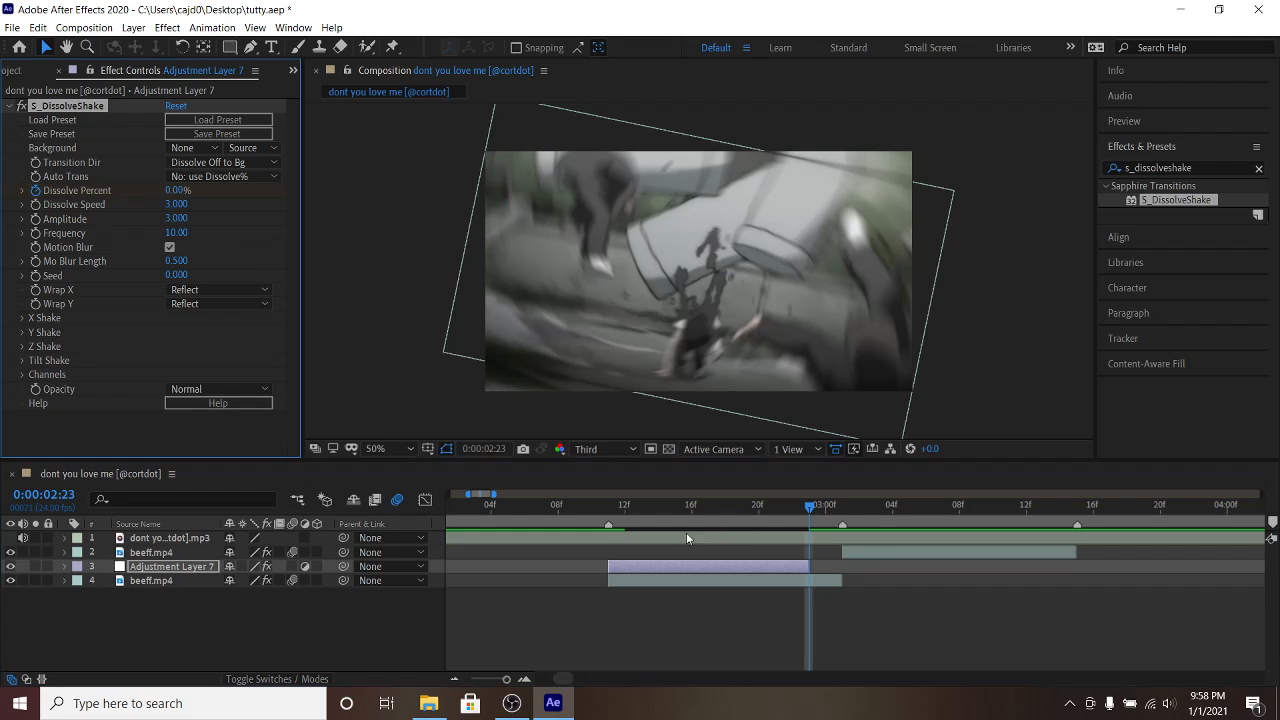
drag(674, 505, 788, 515)
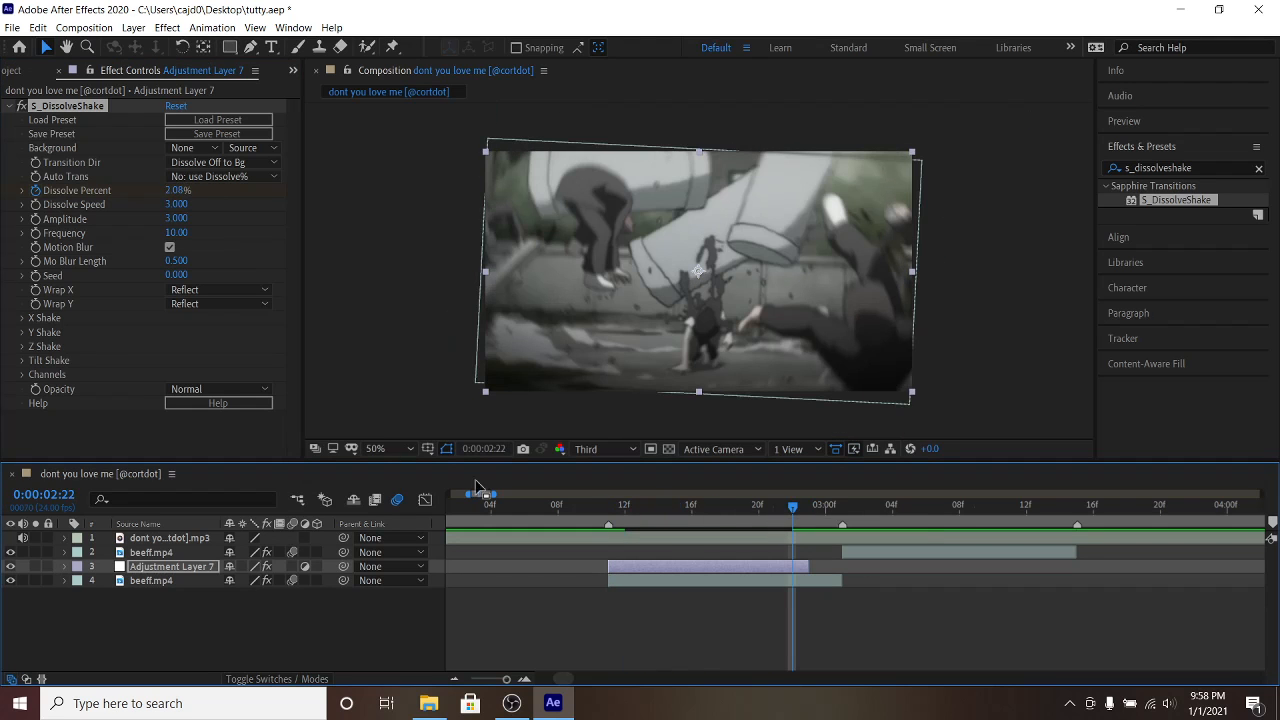
Step: At 0:00:02:11, keep Dissolve Percent at 25% and set S_DissolveShake's Dissolve Speed to 1 and Amplitude to 6
click(610, 505)
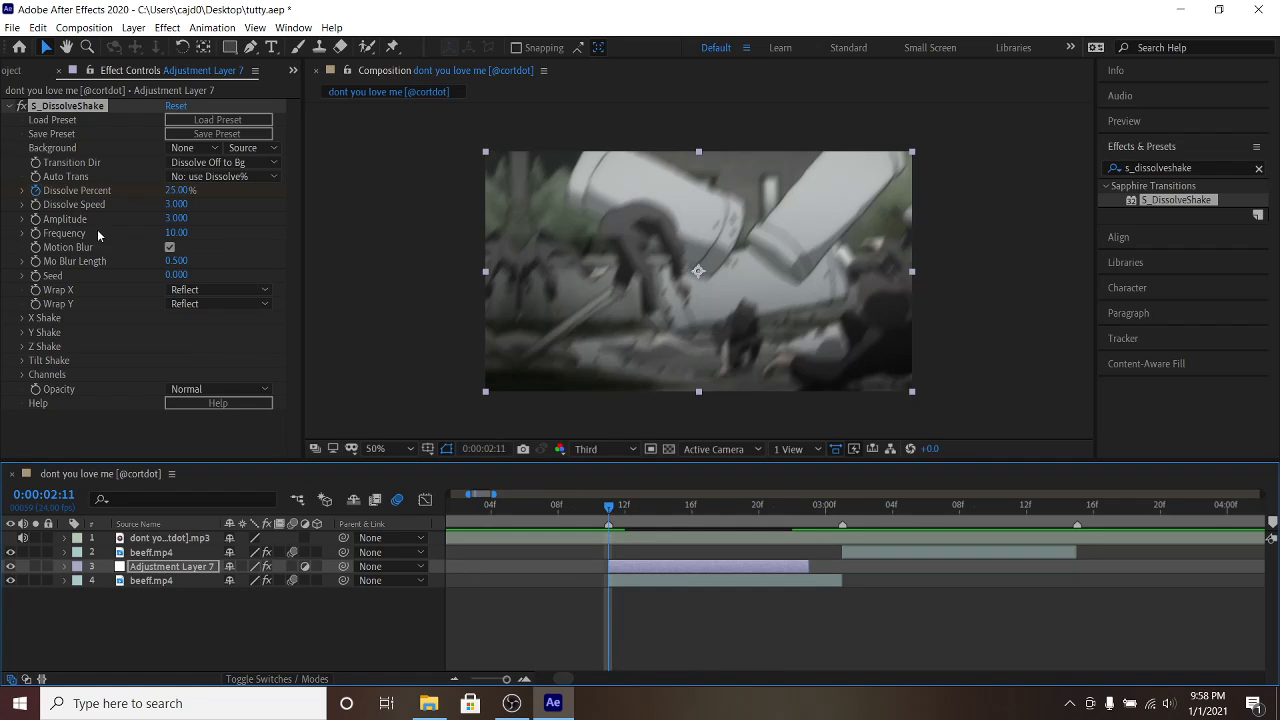
click(177, 190)
text(25)
key(Tab)
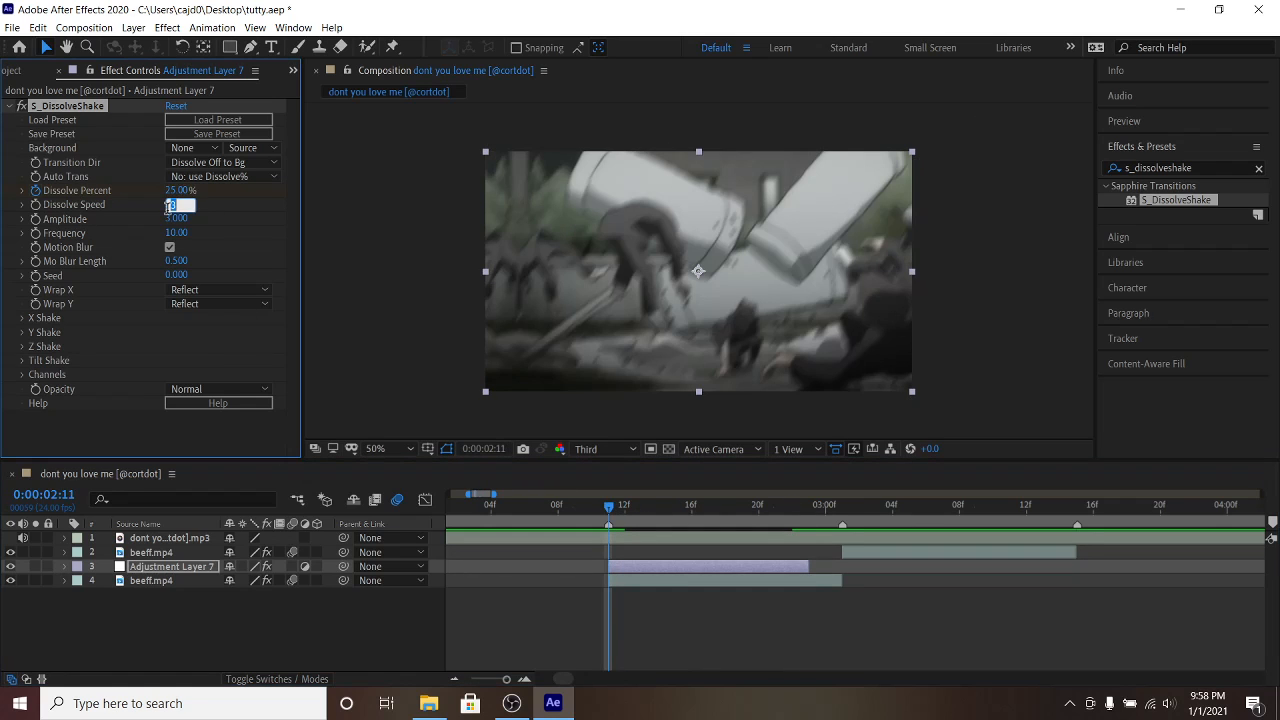
text(1)
key(Return)
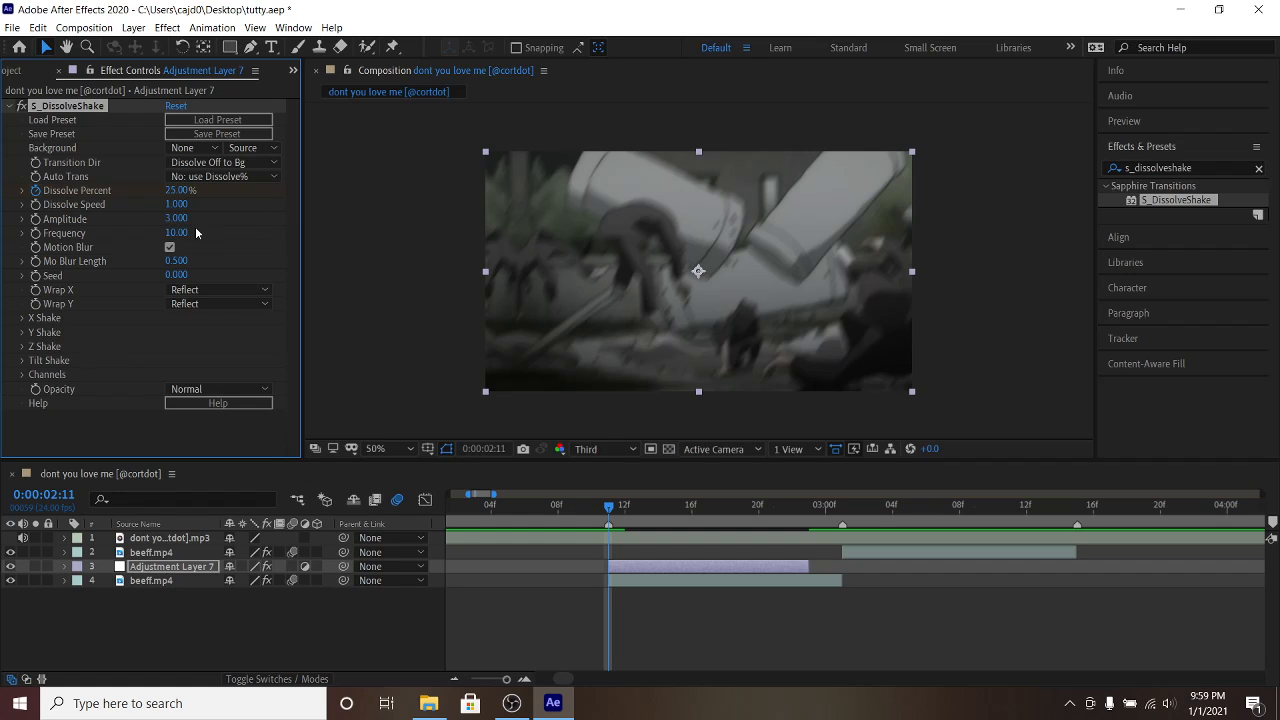
click(179, 219)
text(6)
key(Return)
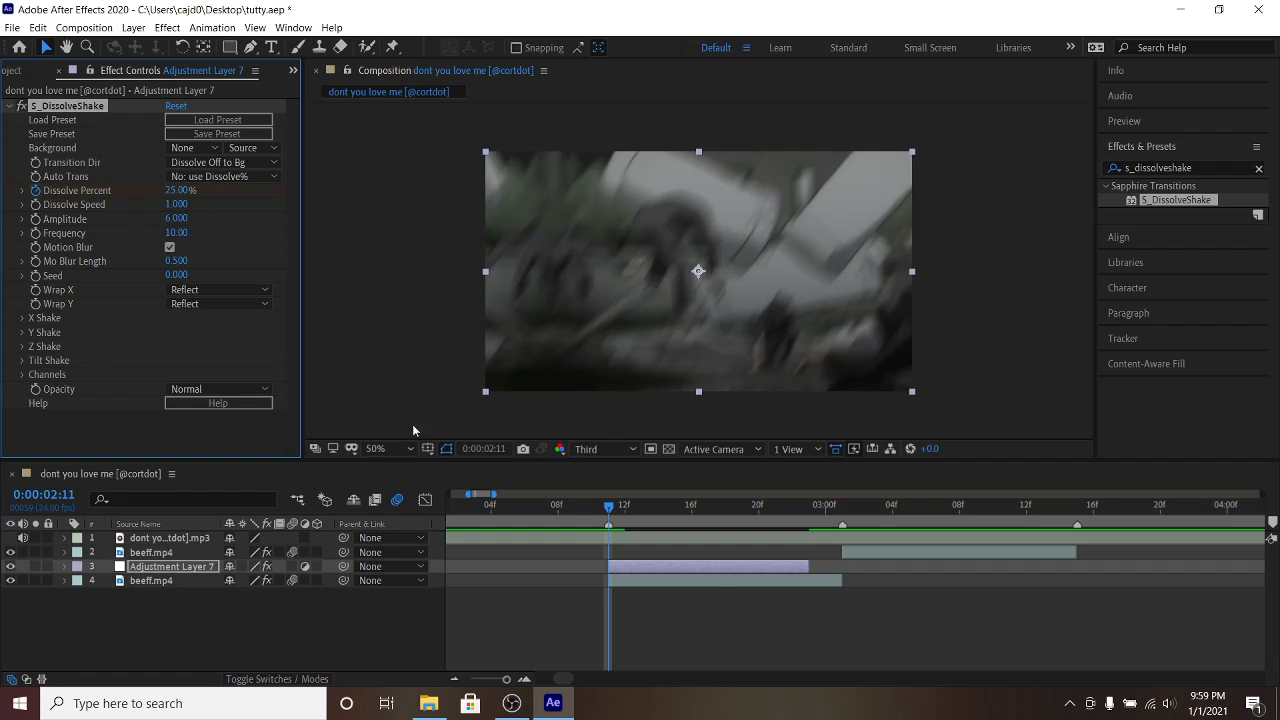
Step: Set S_DissolveShake's Frequency to 4 and preview the shake through the transition
mouse_move(617, 513)
mouse_down()
mouse_move(811, 523)
mouse_move(609, 518)
mouse_up()
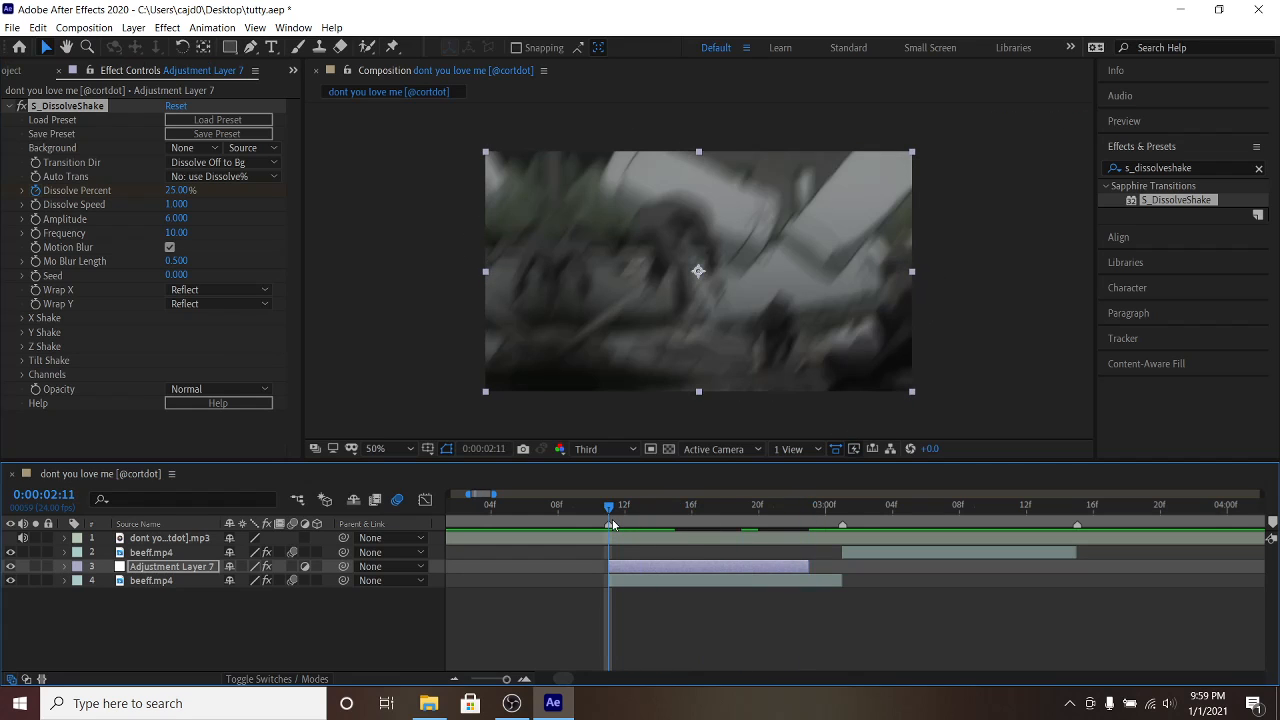
click(174, 233)
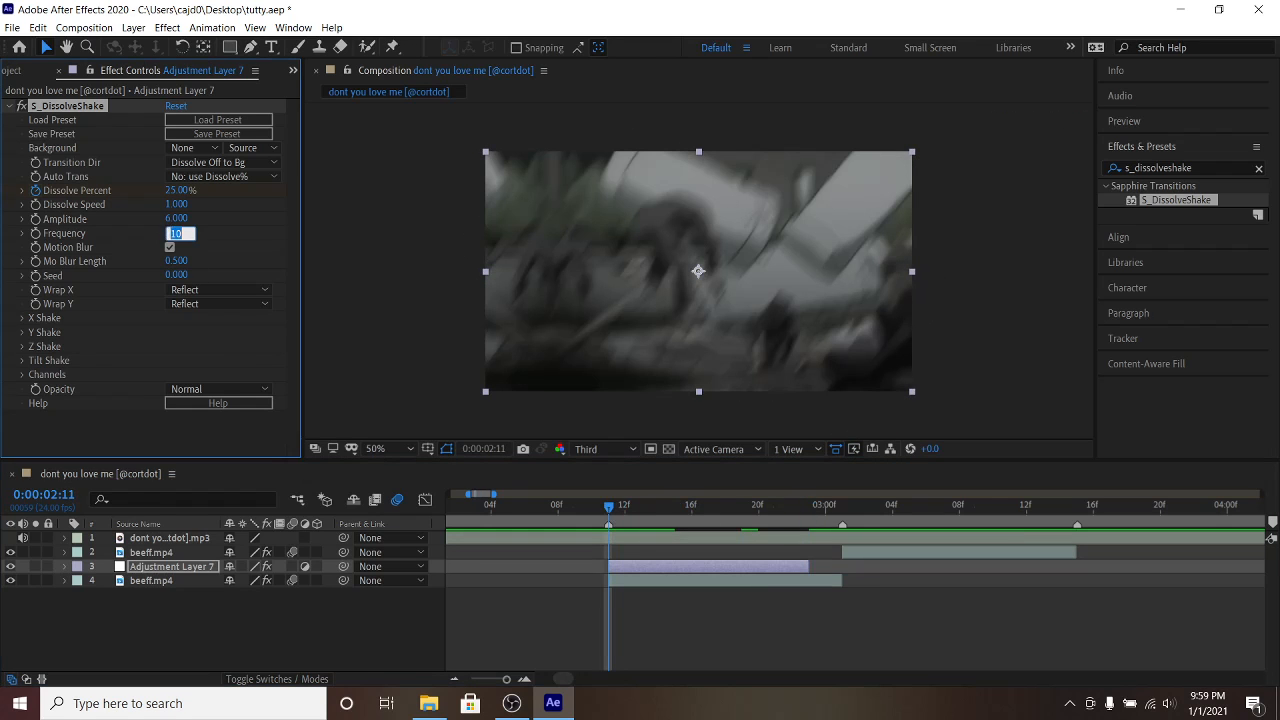
text(4)
key(Return)
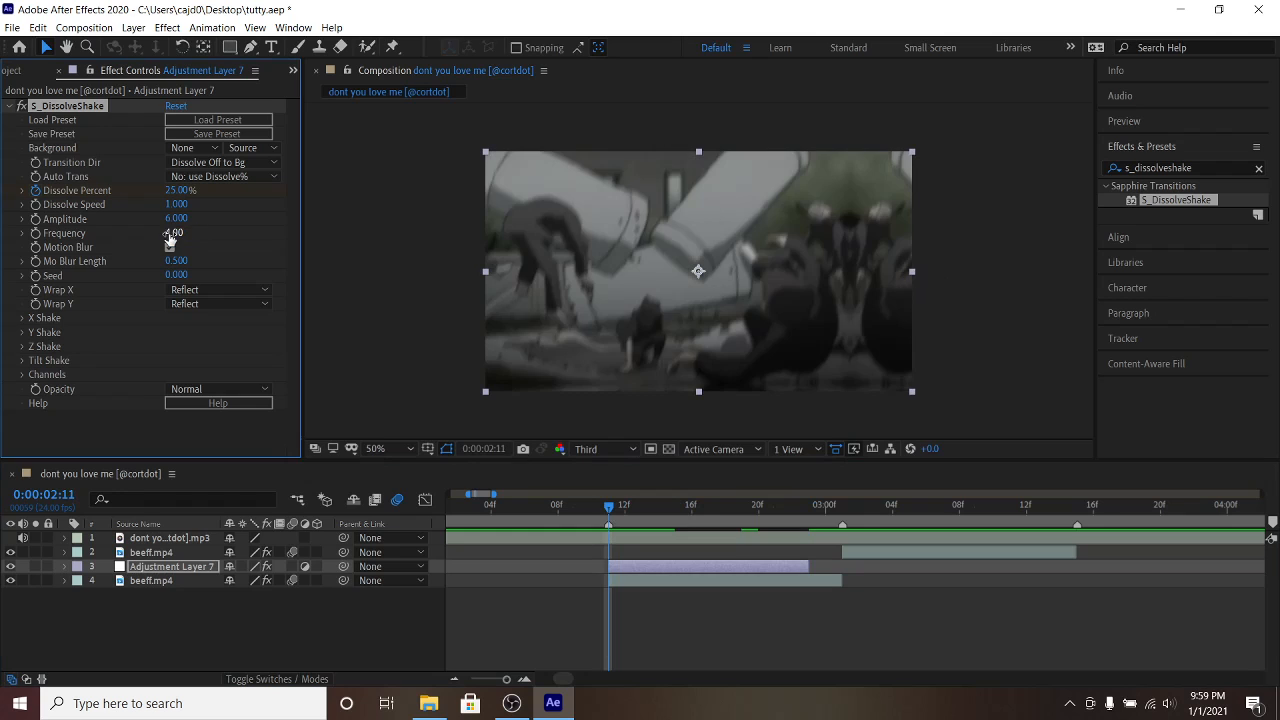
click(596, 493)
drag(537, 504, 490, 510)
drag(686, 494, 892, 508)
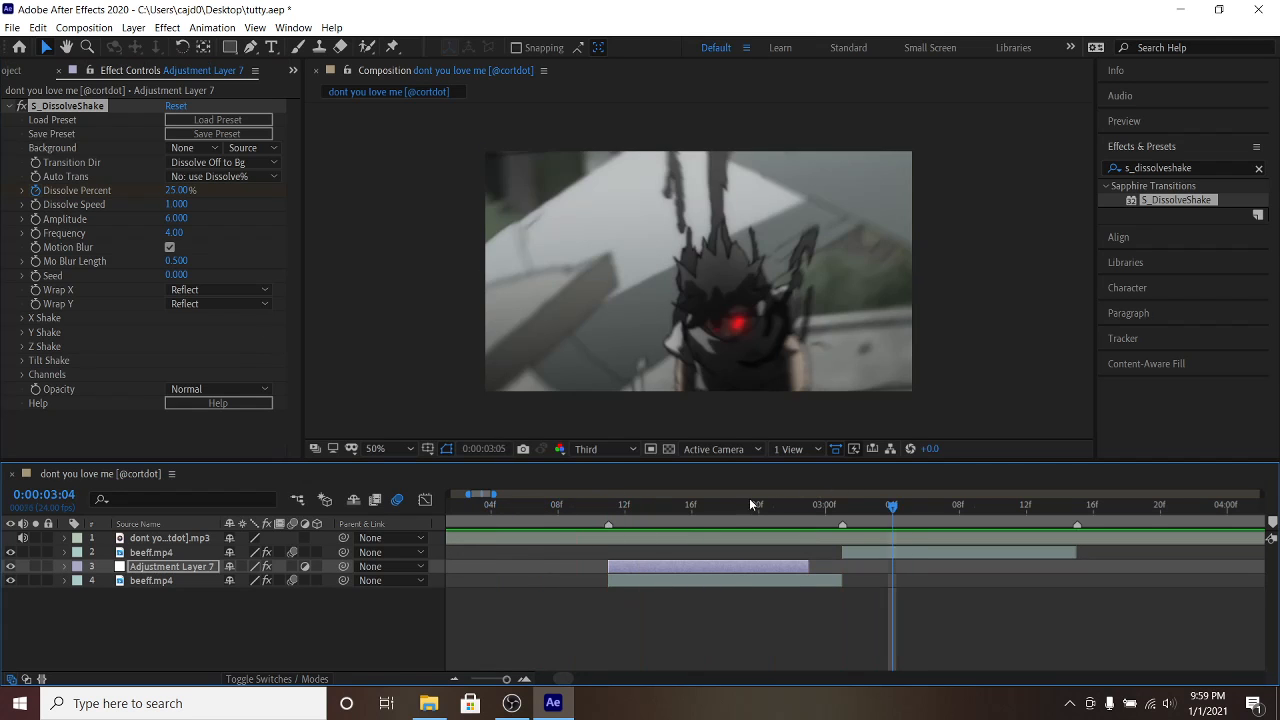
click(592, 507)
click(825, 508)
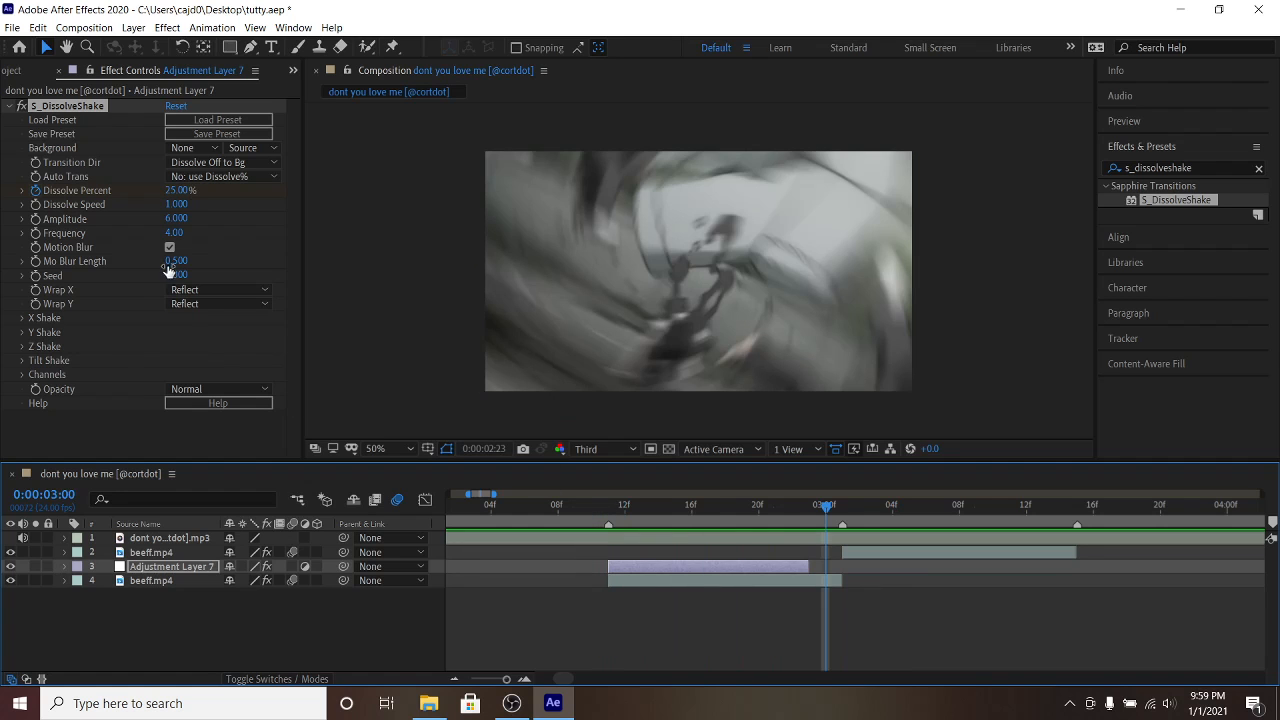
Step: Set the Frequency of the adjustment layer's S_DissolveShake effect to 6
click(173, 232)
text(6)
key(Return)
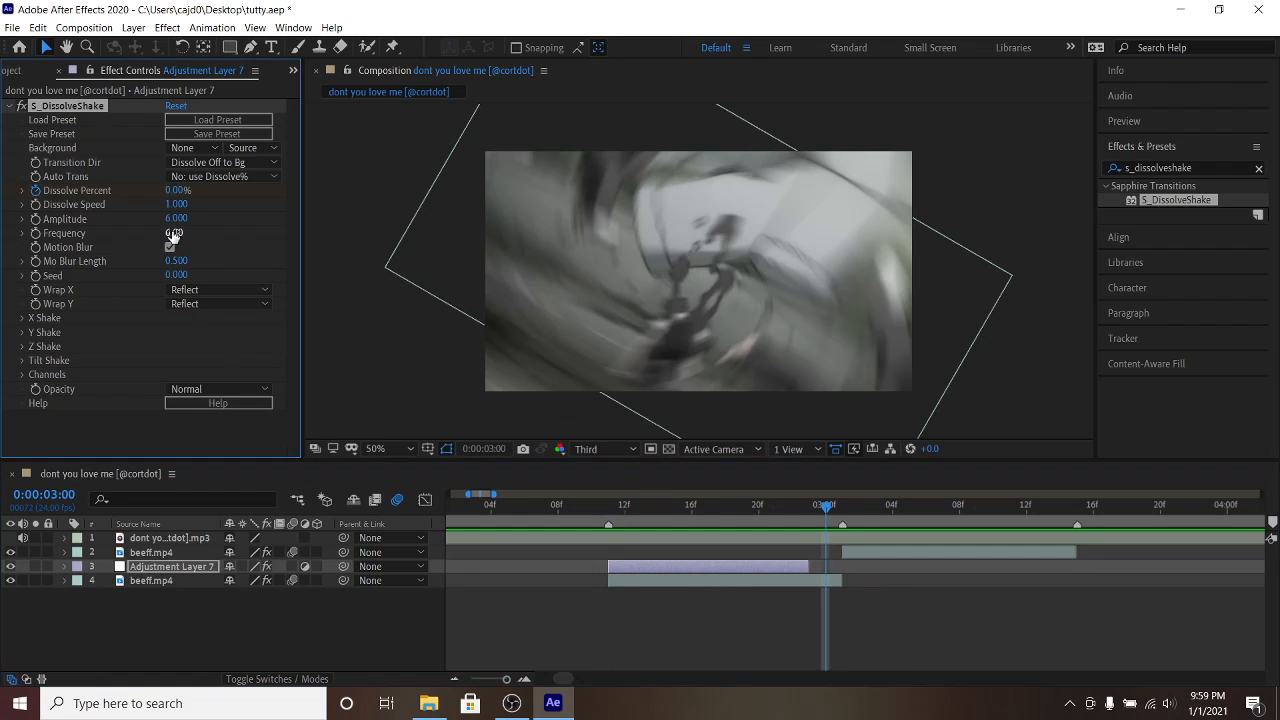
Step: Preview the shake and set S_DissolveShake's X Rand Amp to 220, returning to 0:00:02:11
key(space)
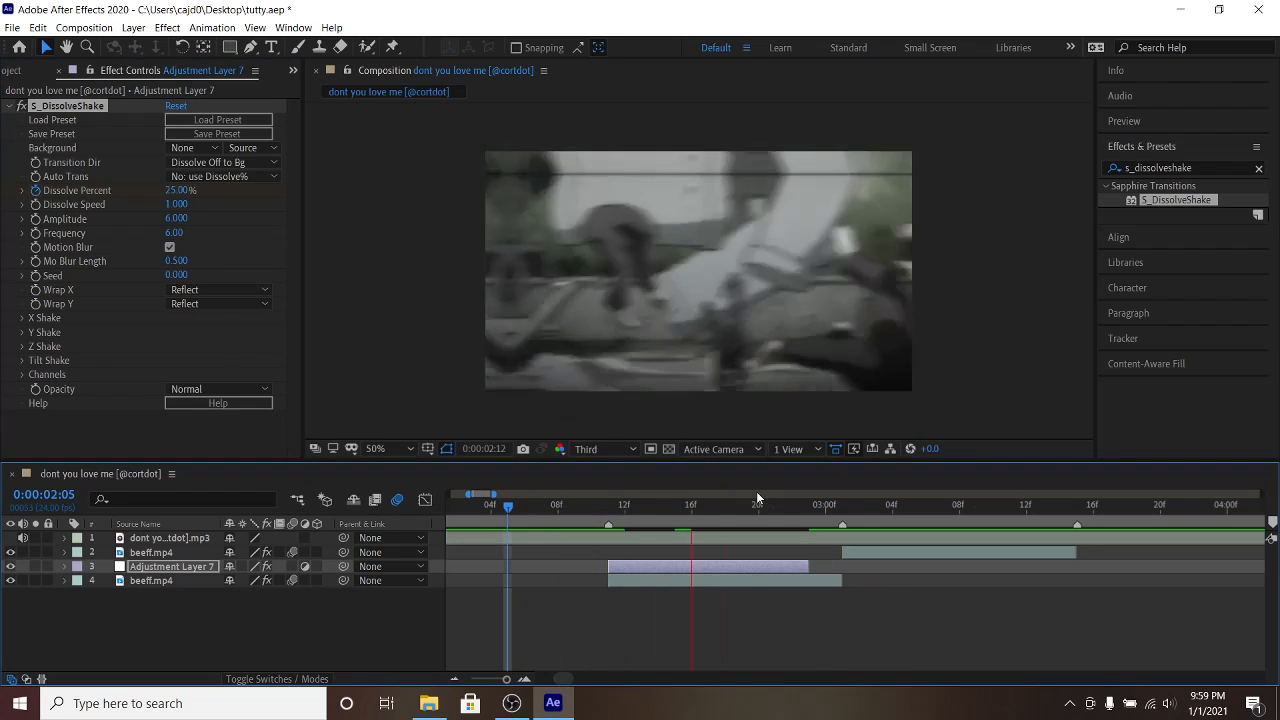
key(space)
click(22, 317)
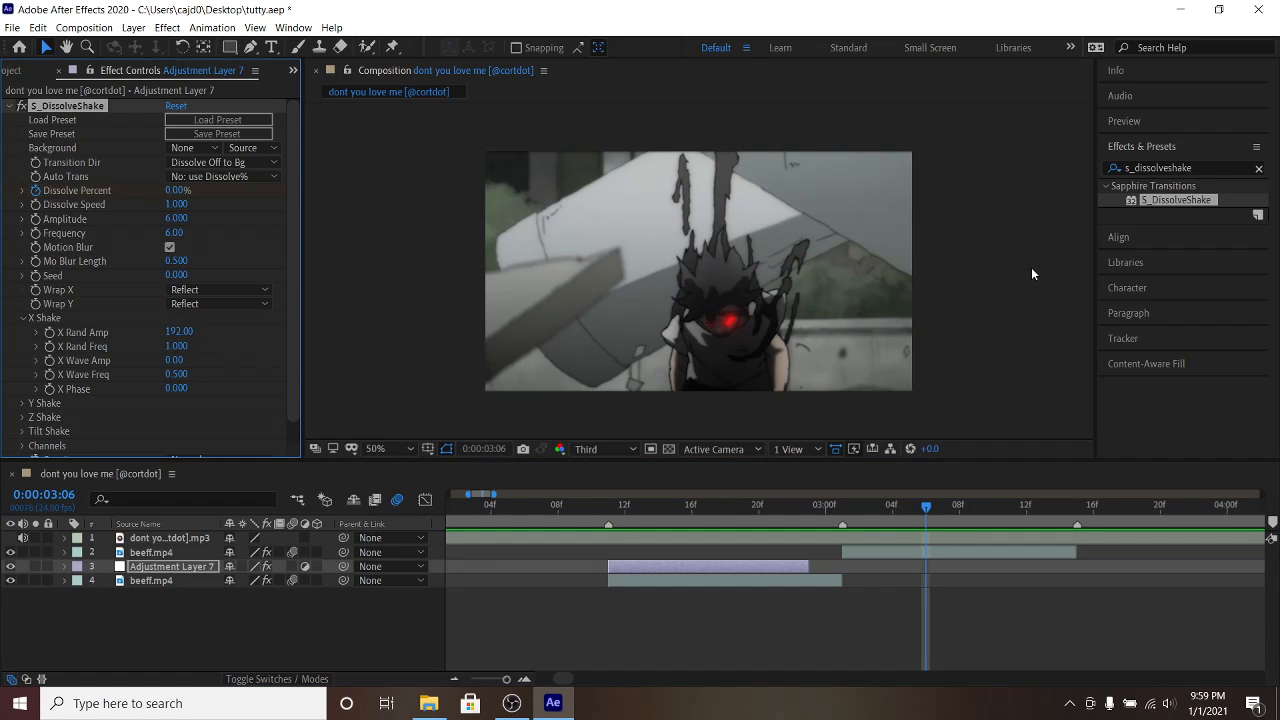
click(178, 332)
text(220)
key(Return)
click(609, 507)
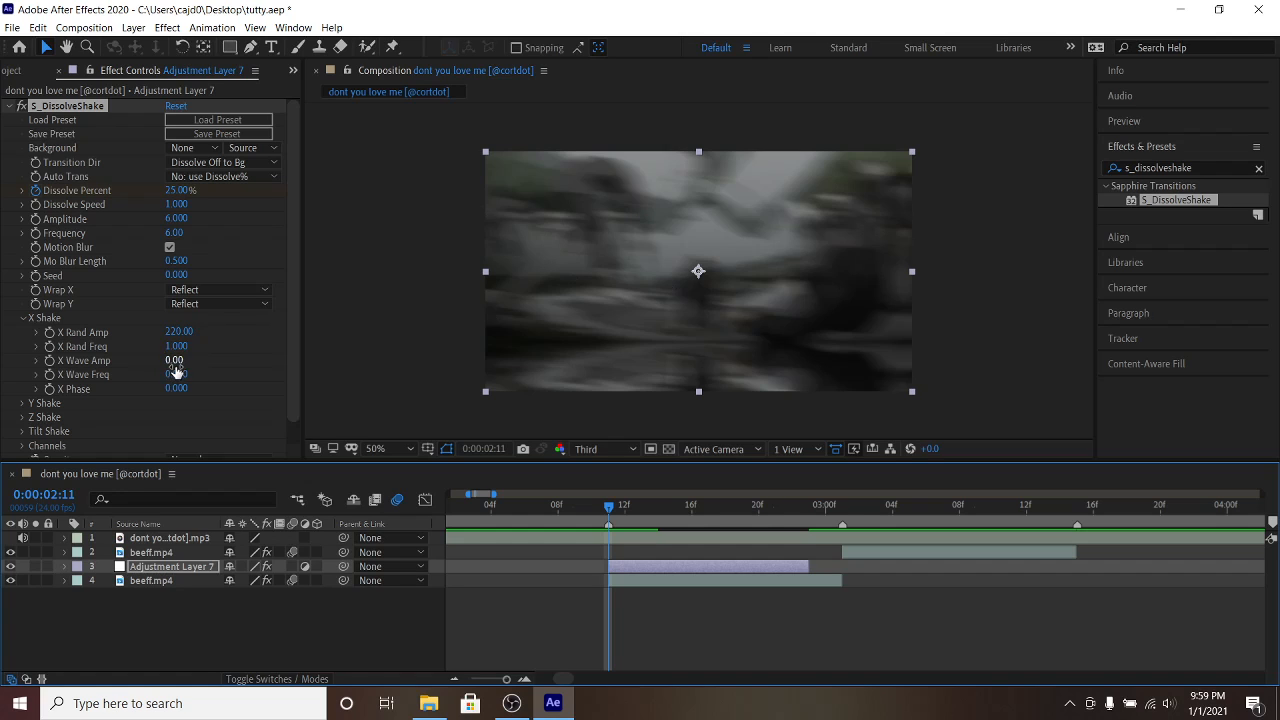
Step: Set the Y Rand Amp in S_DissolveShake's Y Shake settings to 140
click(24, 318)
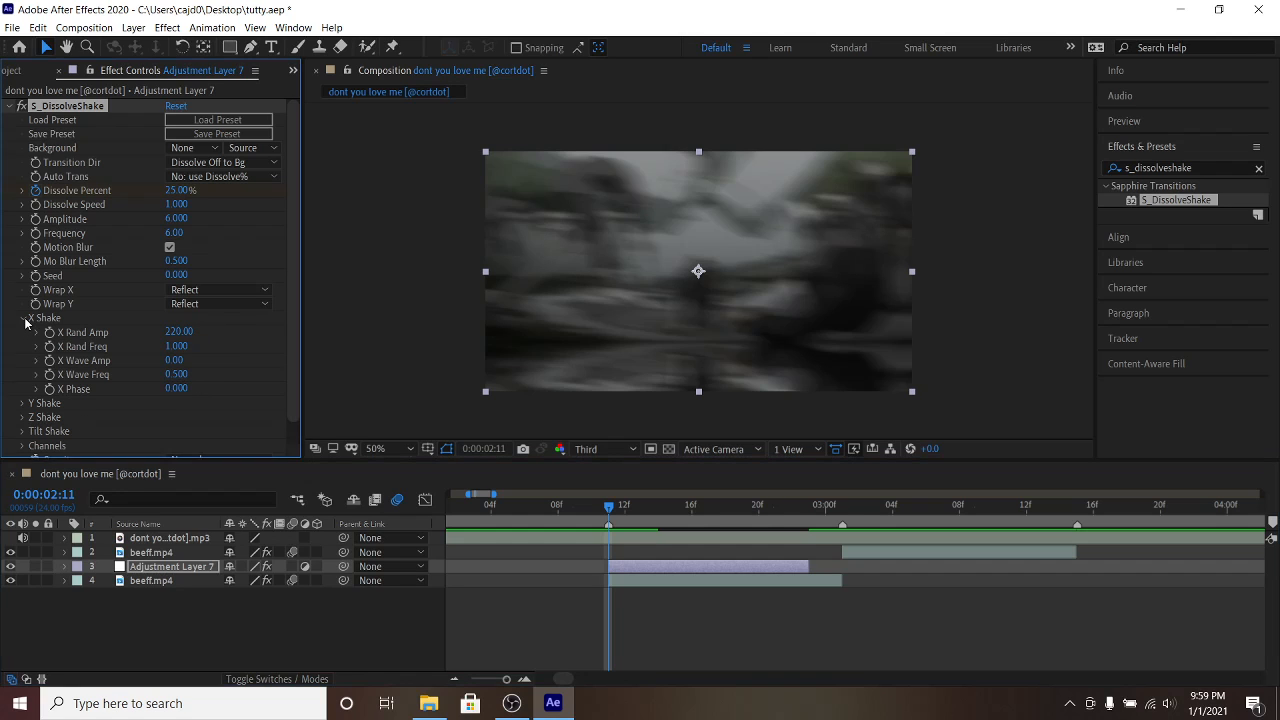
click(22, 333)
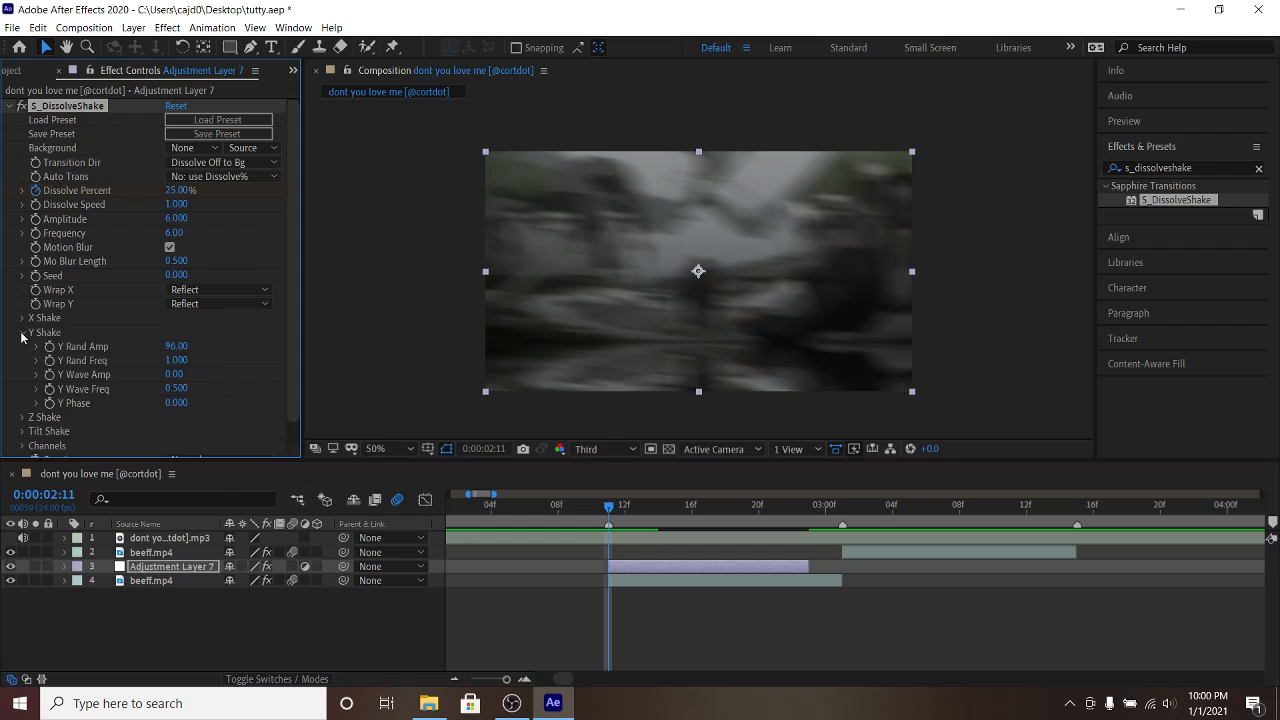
click(176, 346)
text(140)
key(Return)
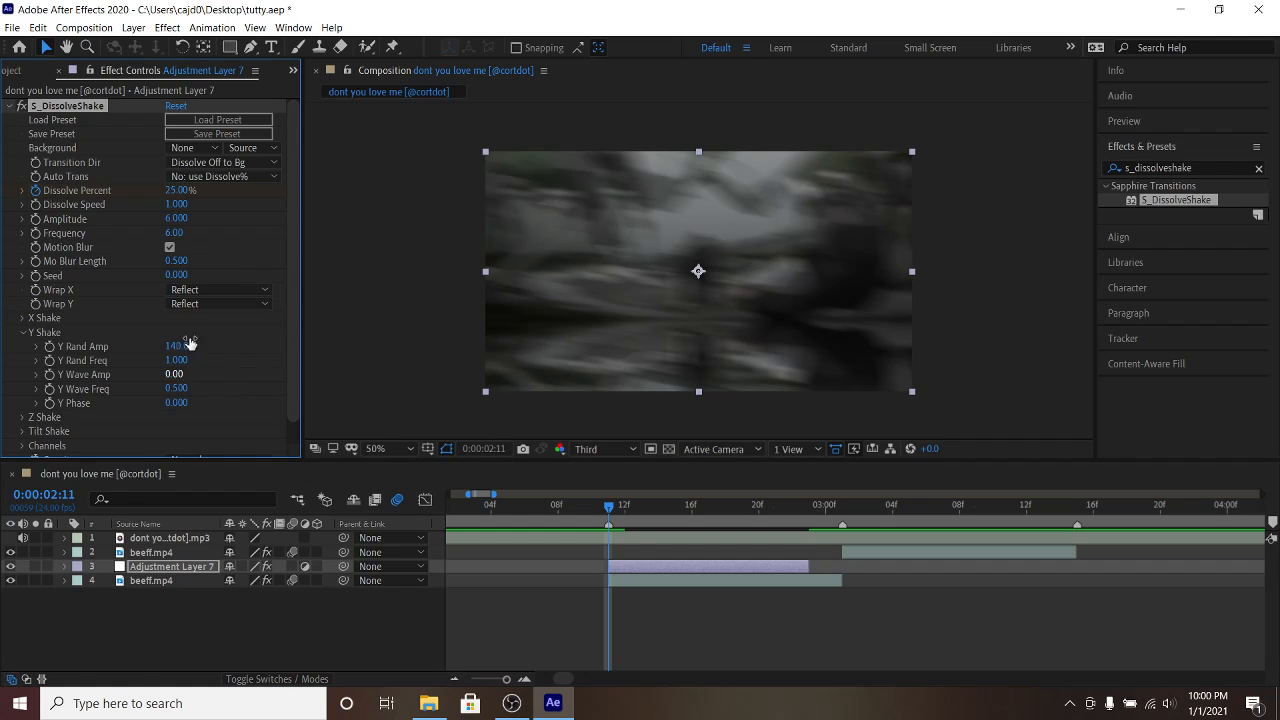
Step: Try a Y Rand Freq of 0.79 for S_DissolveShake and undo that change
click(177, 361)
text(0.79)
key(Return)
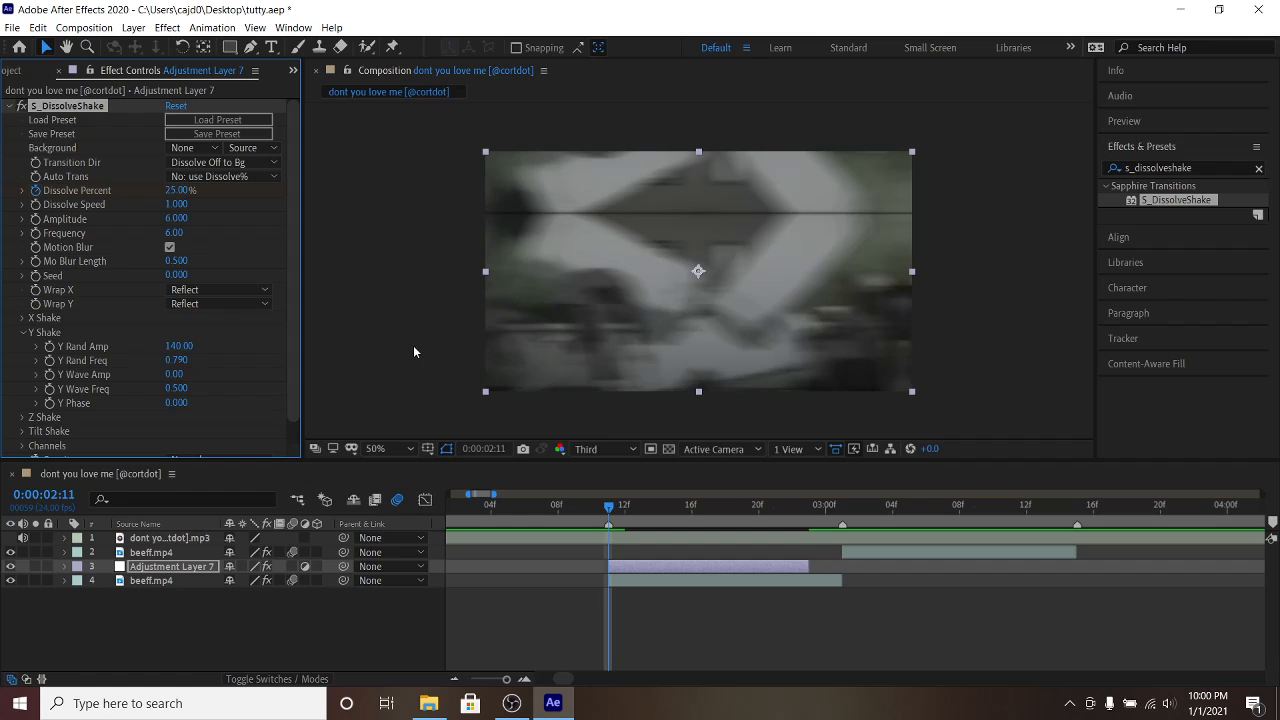
key(ctrl+z)
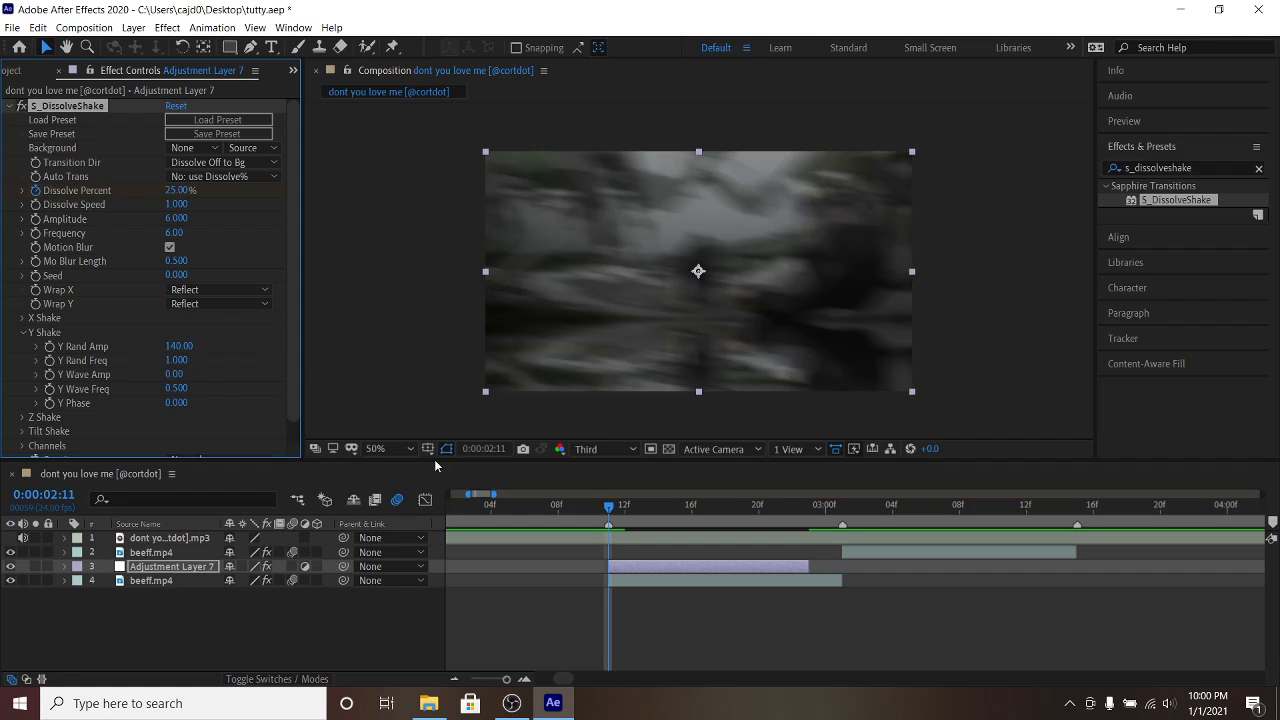
Step: Set Z Rand Freq and Z Wave Freq in S_DissolveShake's Z Shake settings to 0
click(22, 417)
scroll(200, 417, down, 2)
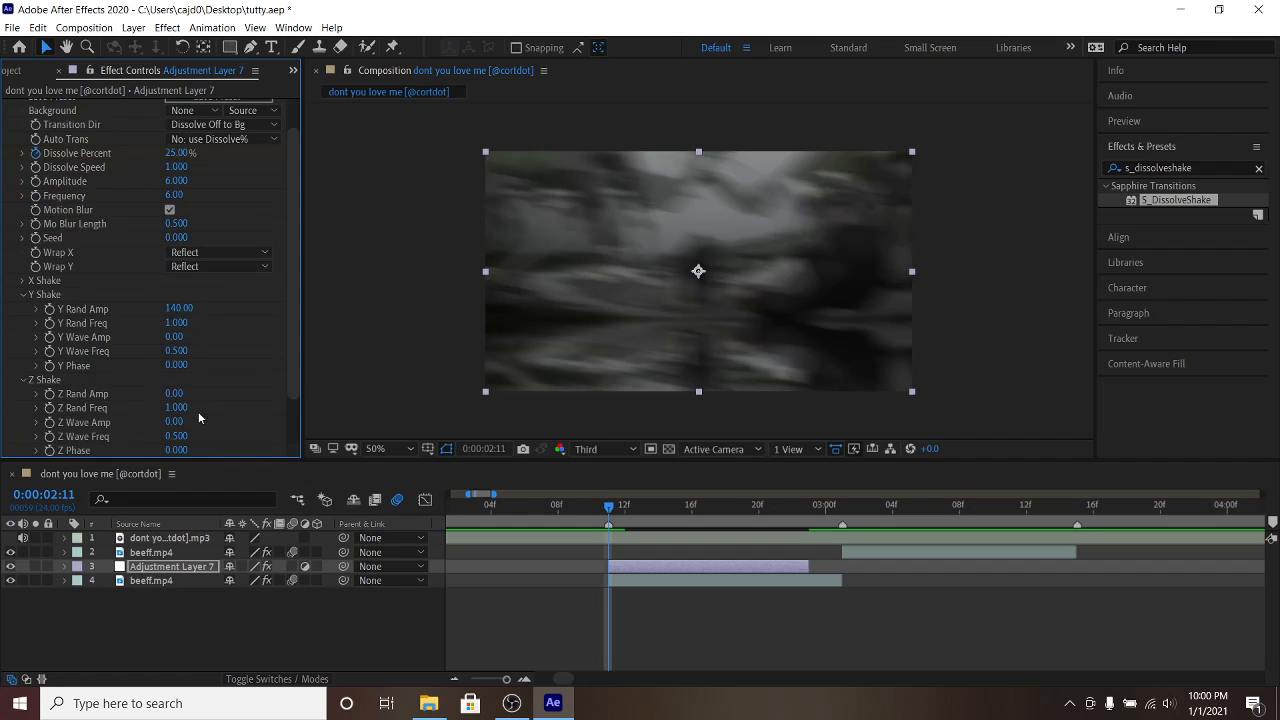
drag(166, 405, 5, 403)
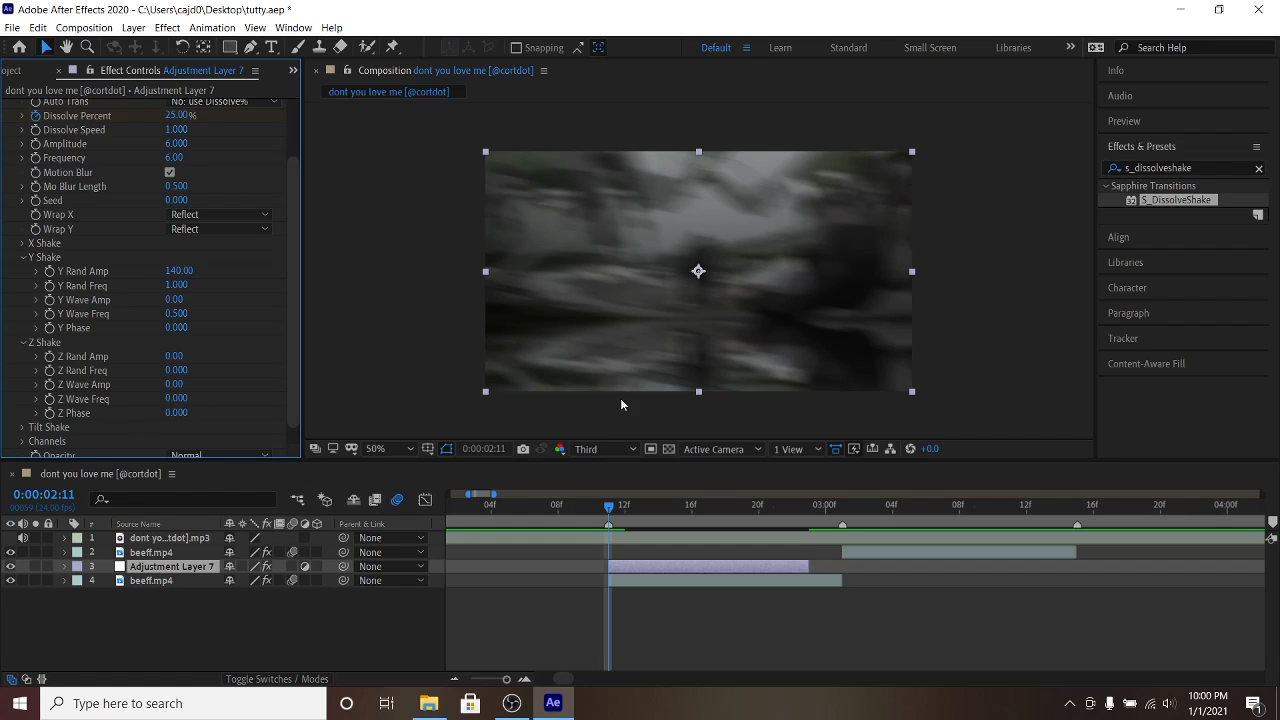
Step: In S_DissolveShake's Tilt Shake settings, set Tilt Rand Amp to 2 and Tilt Rand Freq to 2.5
click(22, 427)
scroll(200, 429, down, 2)
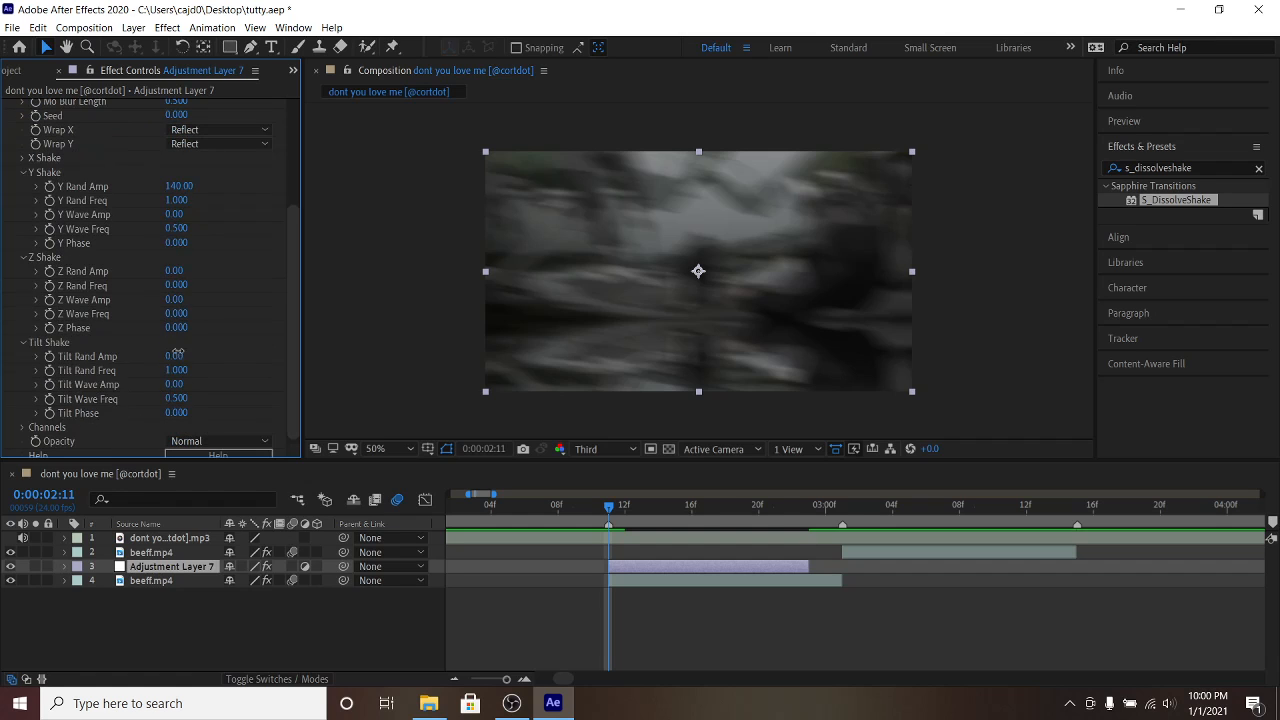
click(174, 356)
text(2)
key(Return)
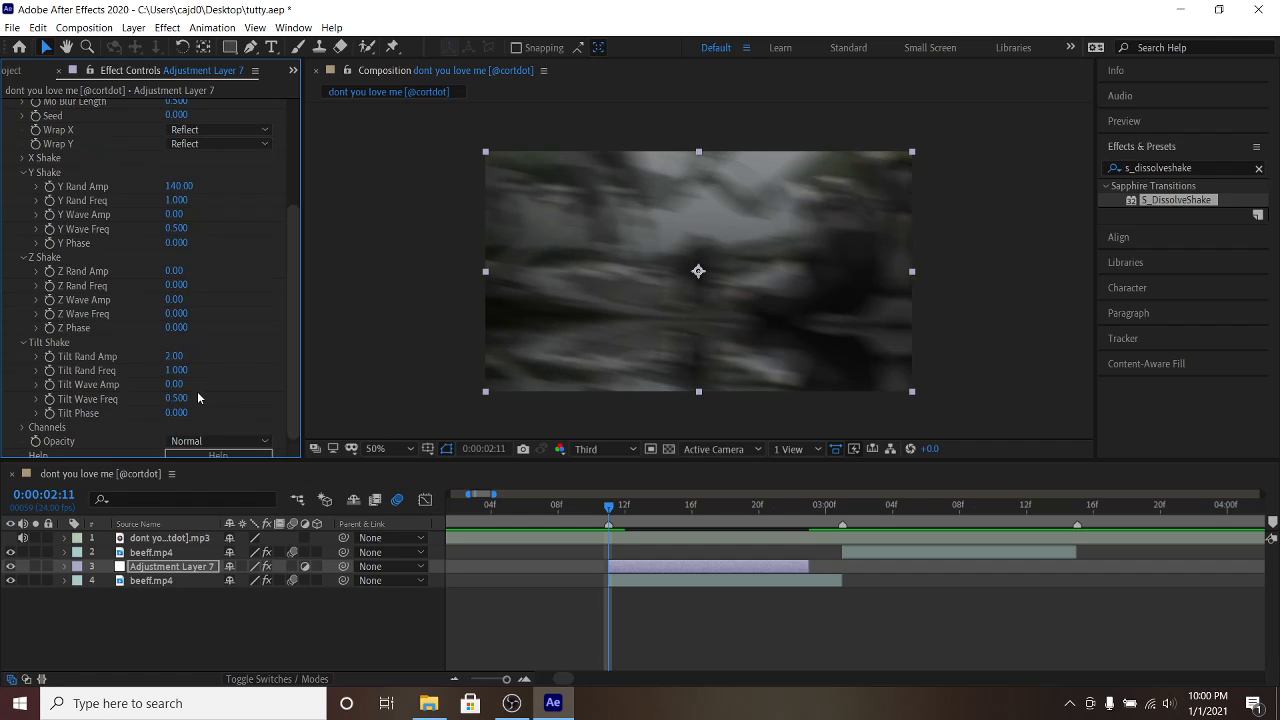
click(174, 370)
key(Return)
click(172, 370)
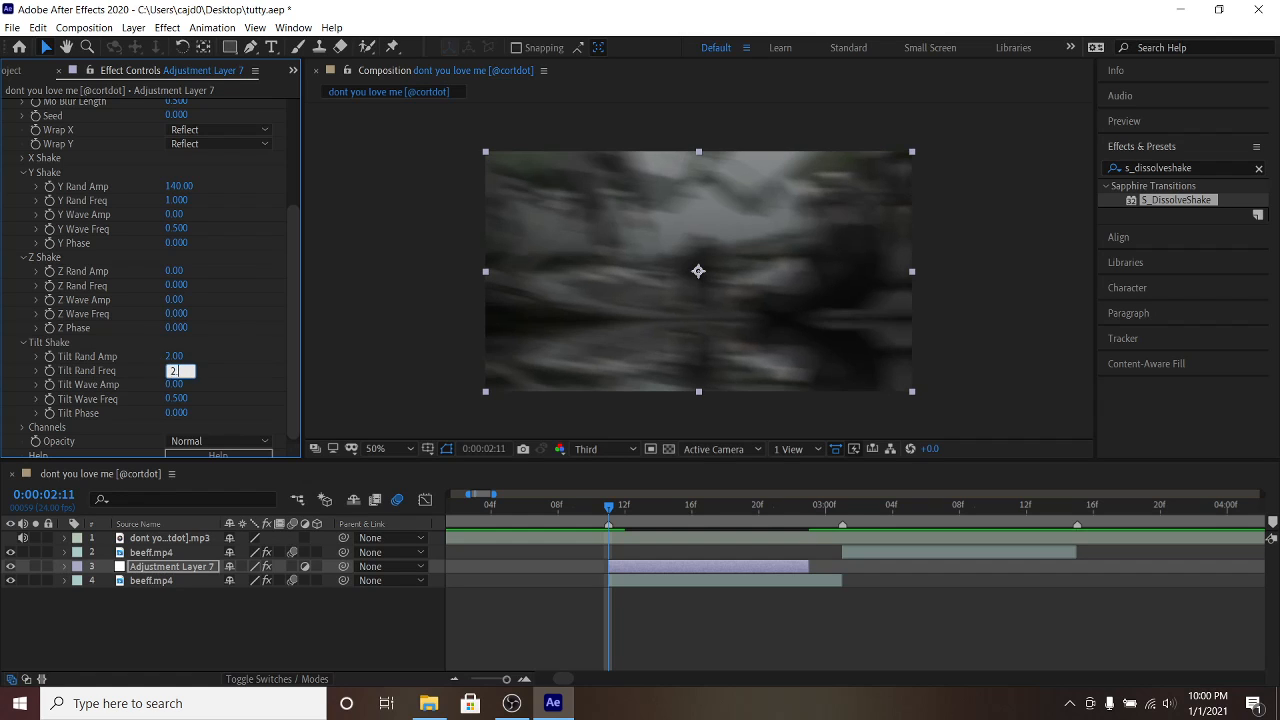
key(Return)
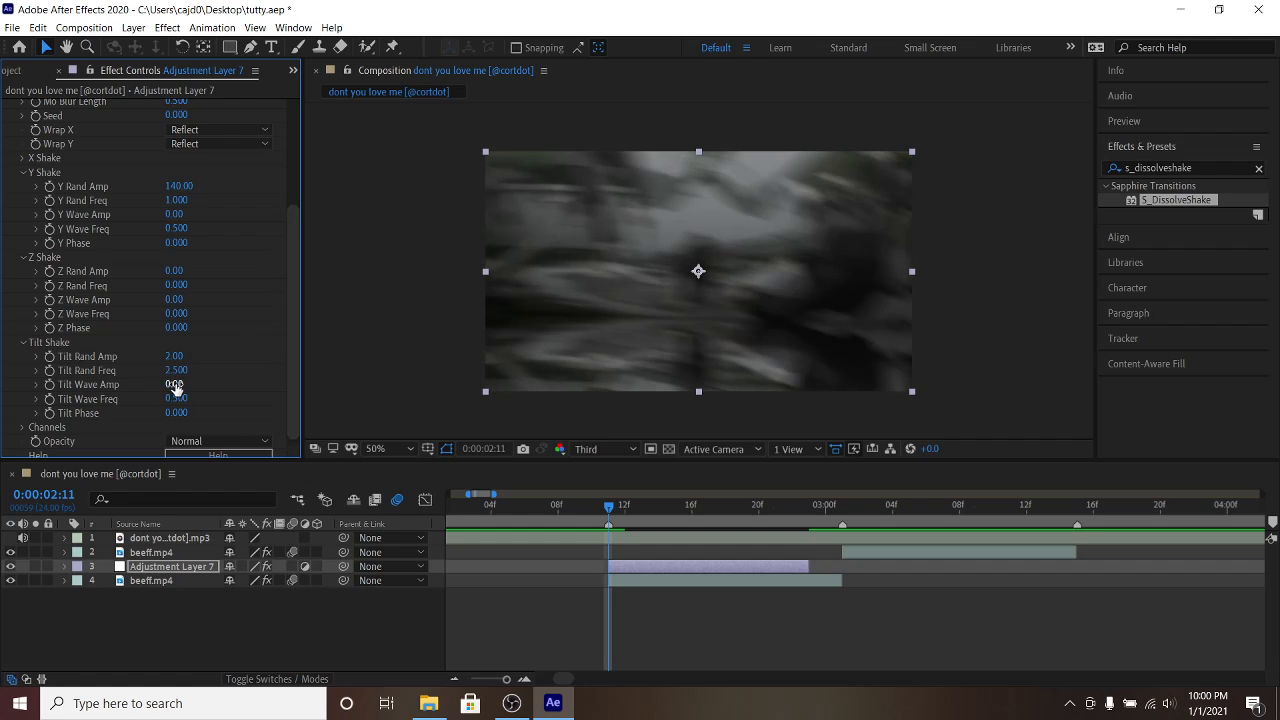
Step: Set S_DissolveShake's Tilt Wave Amp to 1 and preview the transition from 0:00:02:04
click(175, 384)
text(1)
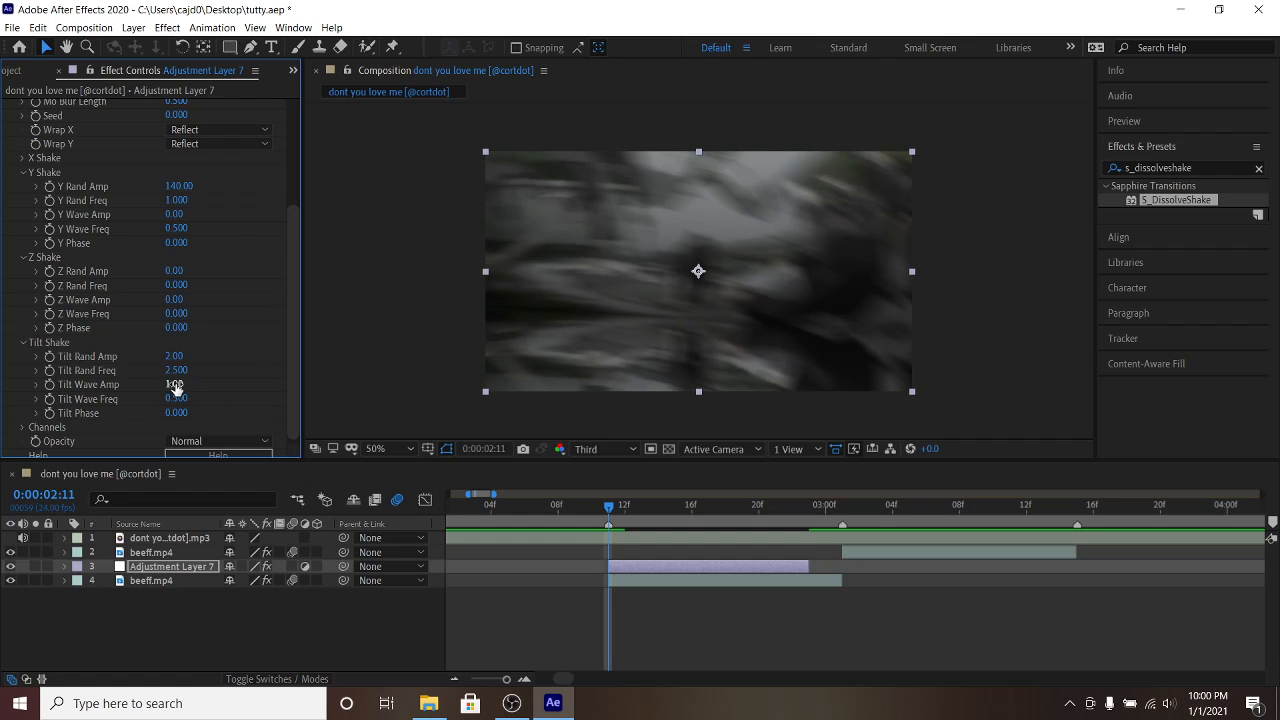
key(Return)
drag(627, 507, 494, 527)
key(space)
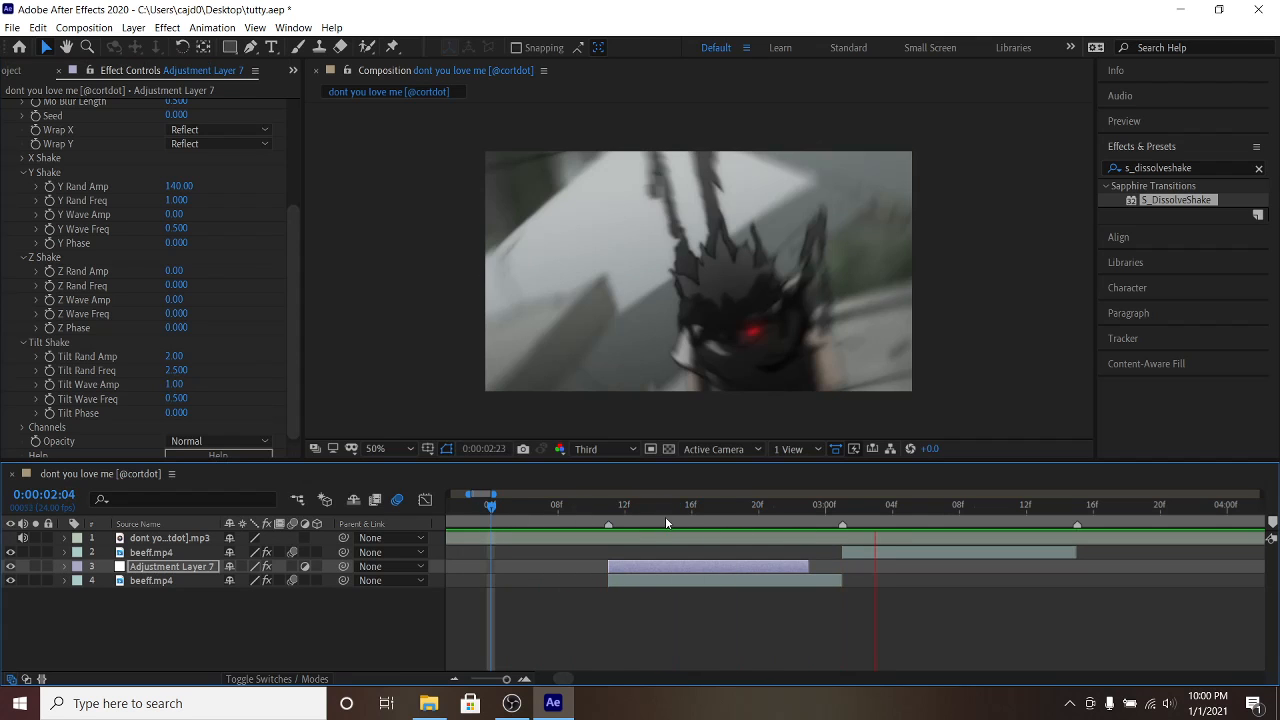
drag(665, 516, 549, 507)
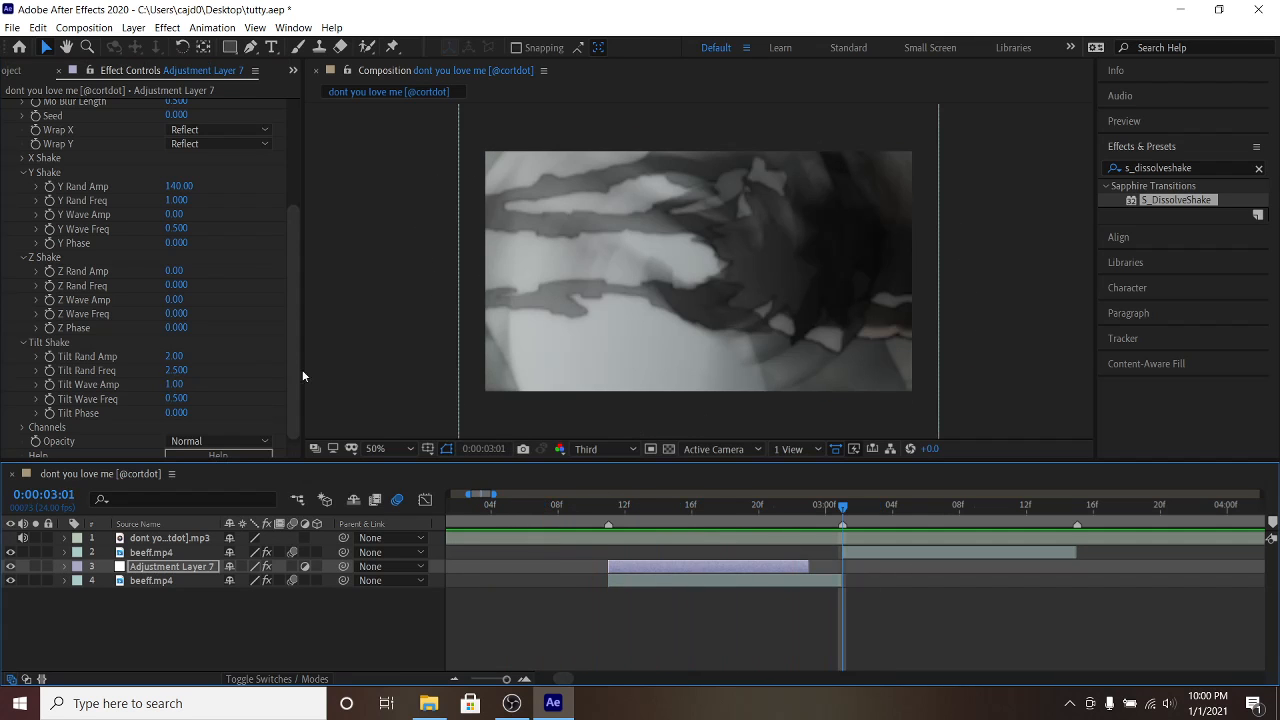
Step: Set S_DissolveShake's Tilt Rand Freq to 2
click(175, 370)
text(2)
key(Return)
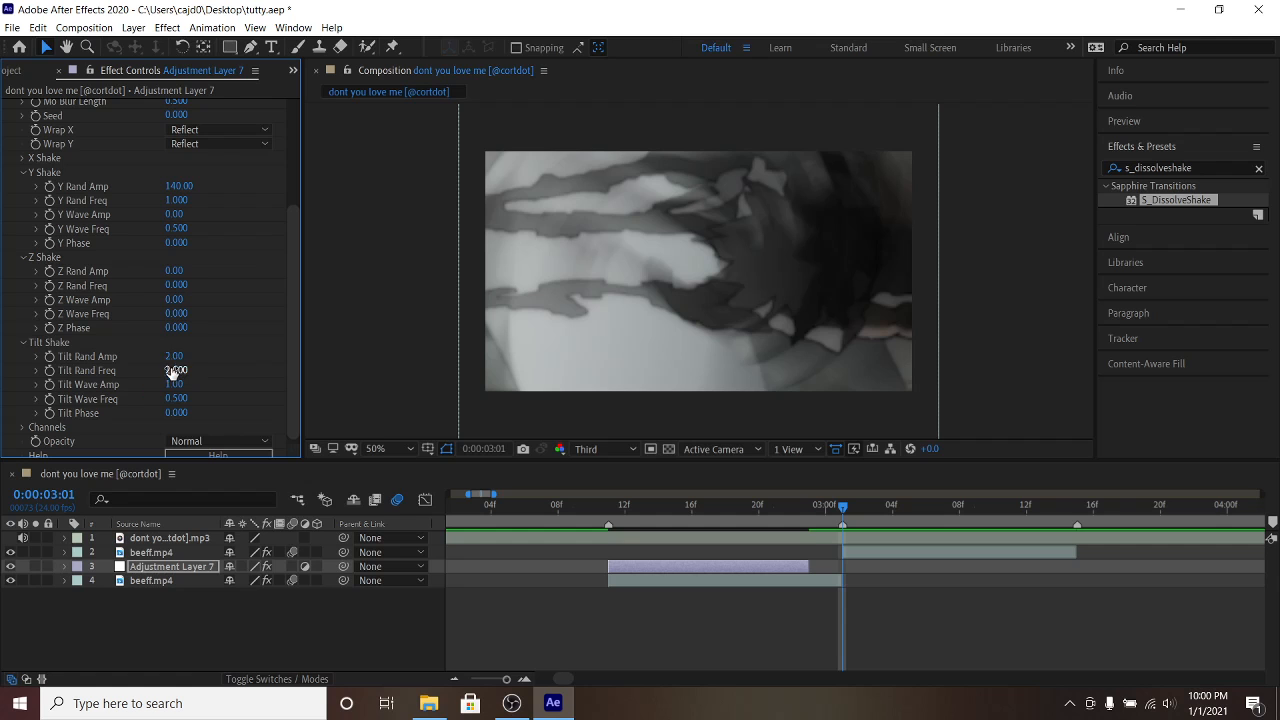
click(174, 384)
Step: Preview the adjusted shake, return to 0:00:02:11 and turn on motion blur for the adjustment layer
click(524, 505)
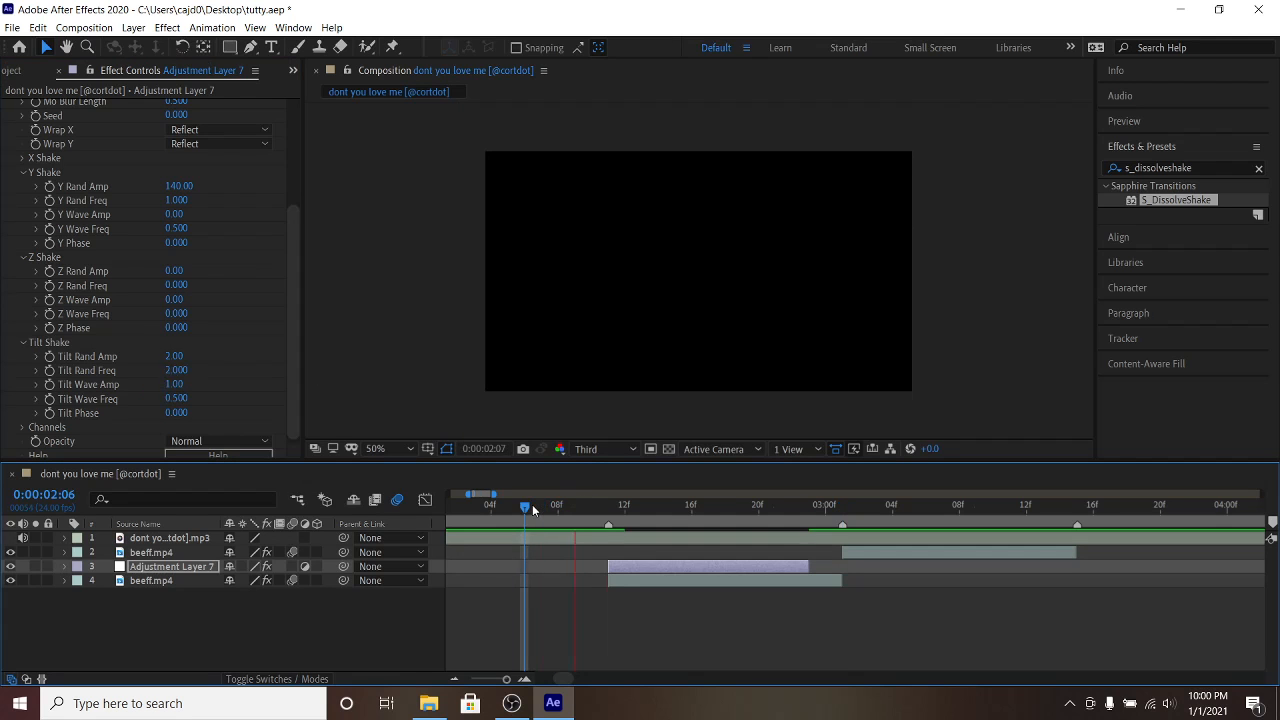
click(490, 505)
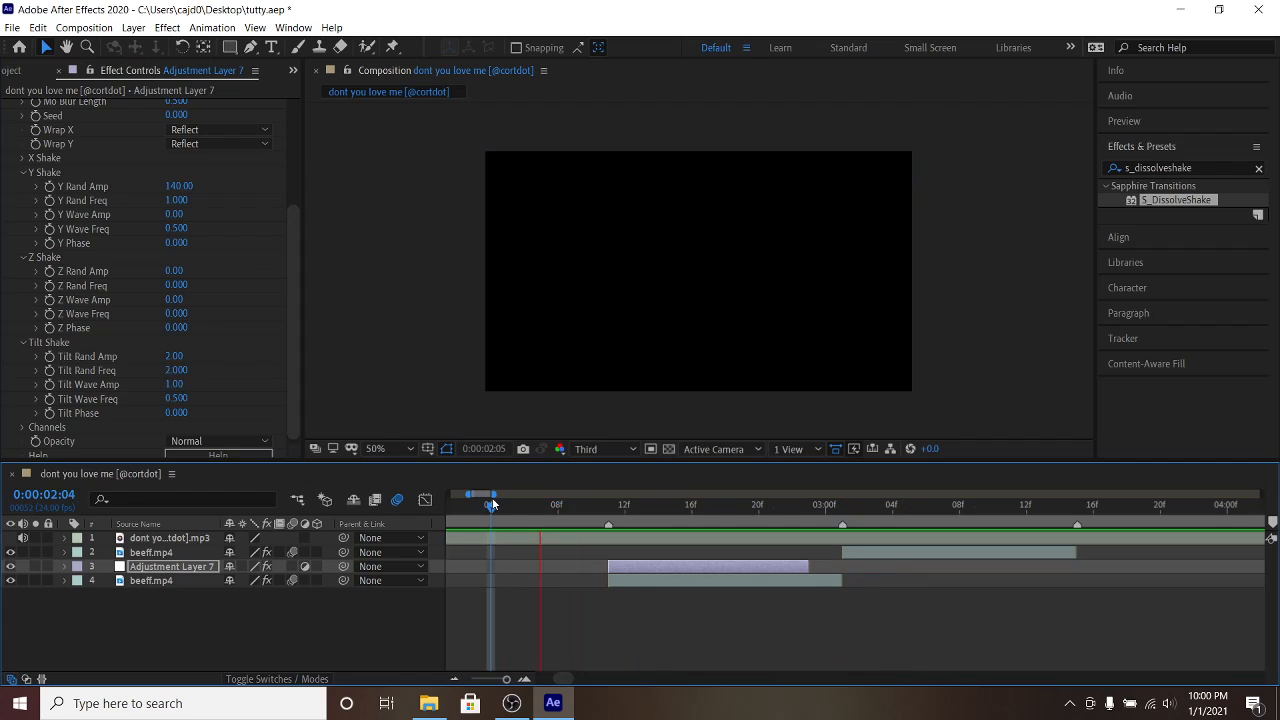
drag(492, 505, 609, 505)
click(292, 566)
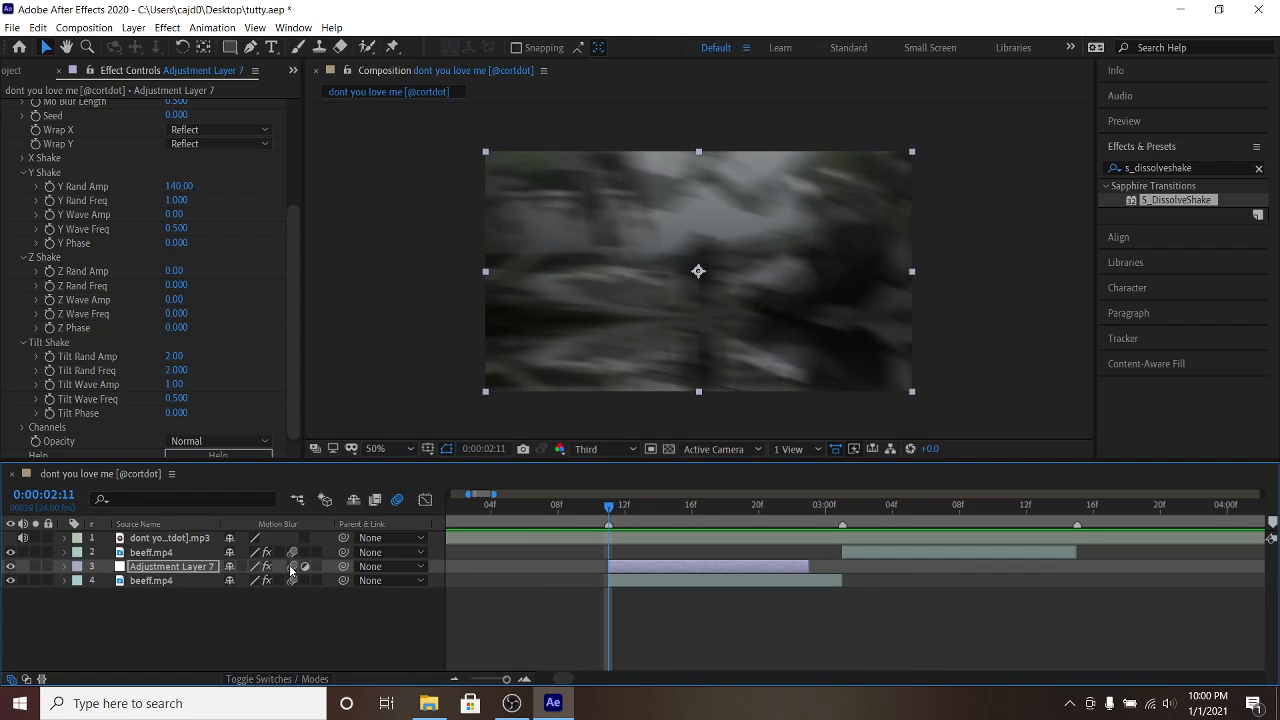
Step: Duplicate the shake adjustment layer, placing the copy above the second beeff.mp4 clip and starting it at 0:00:03:00
key(ctrl+d)
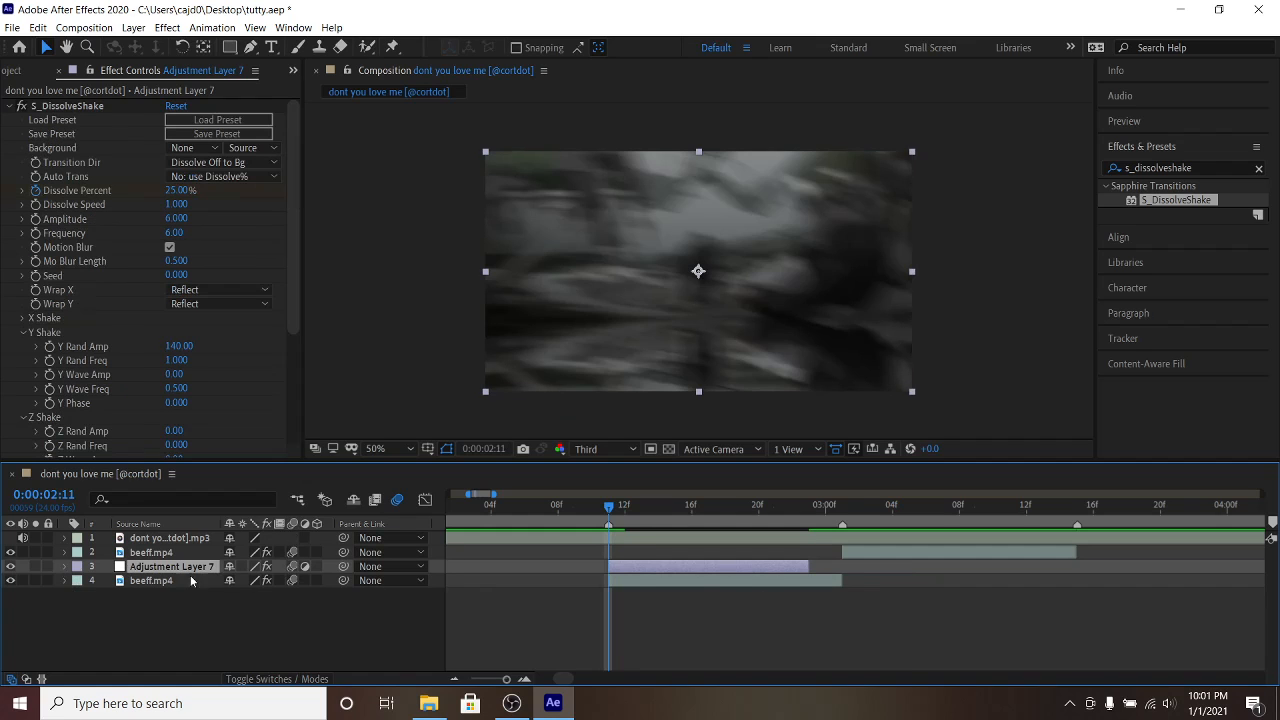
drag(165, 566, 166, 546)
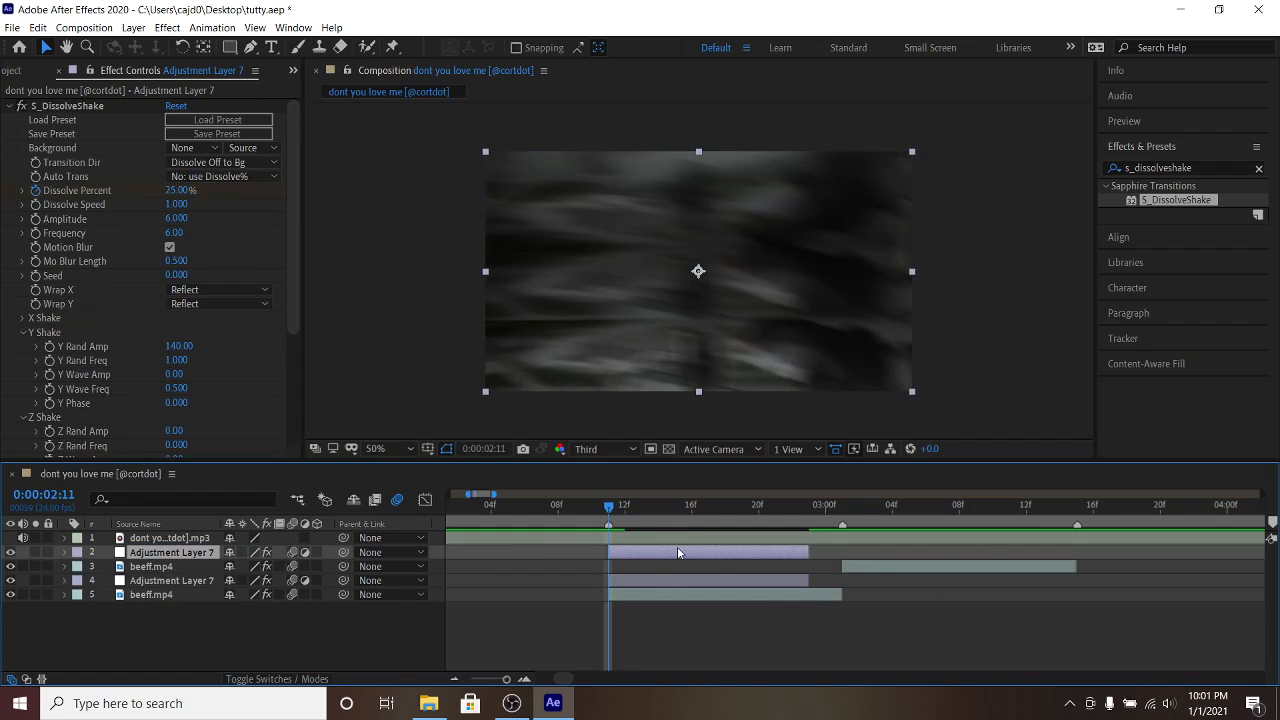
drag(677, 552, 831, 538)
Step: Preview the transition with both shake layers and examine the start of the second clip frame by frame back to 0:00:03:03
drag(664, 513, 446, 510)
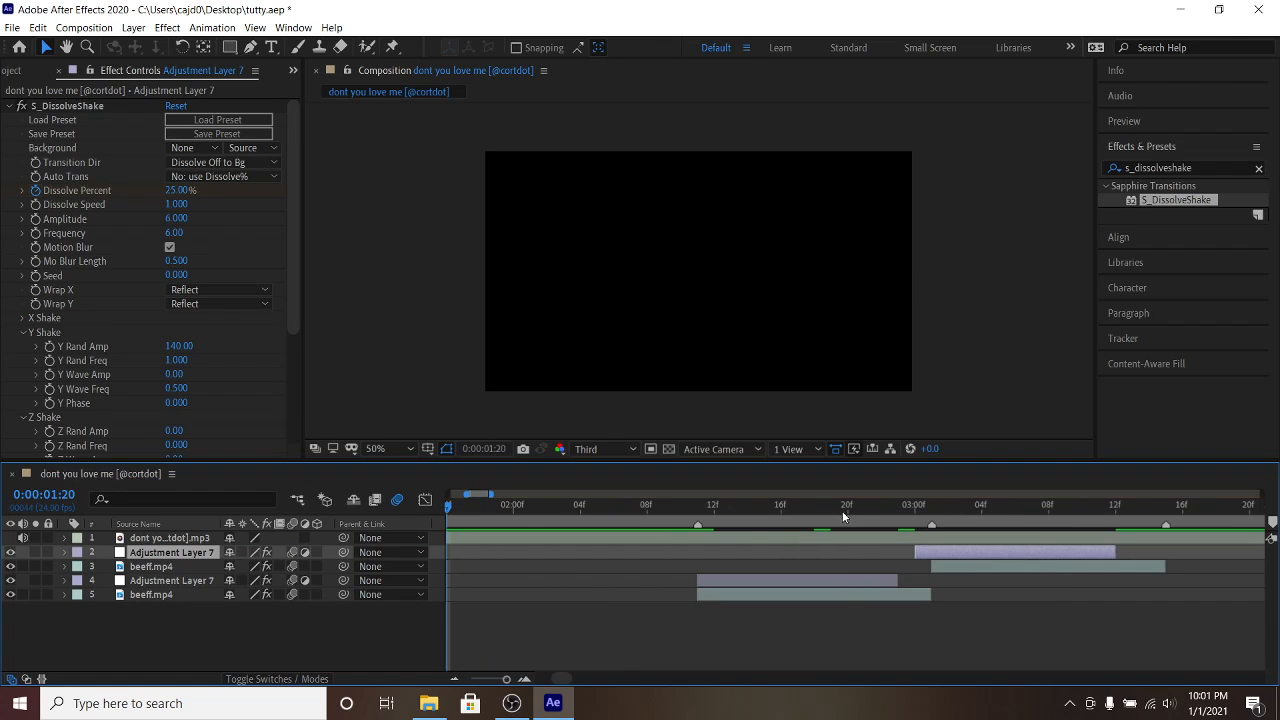
key(space)
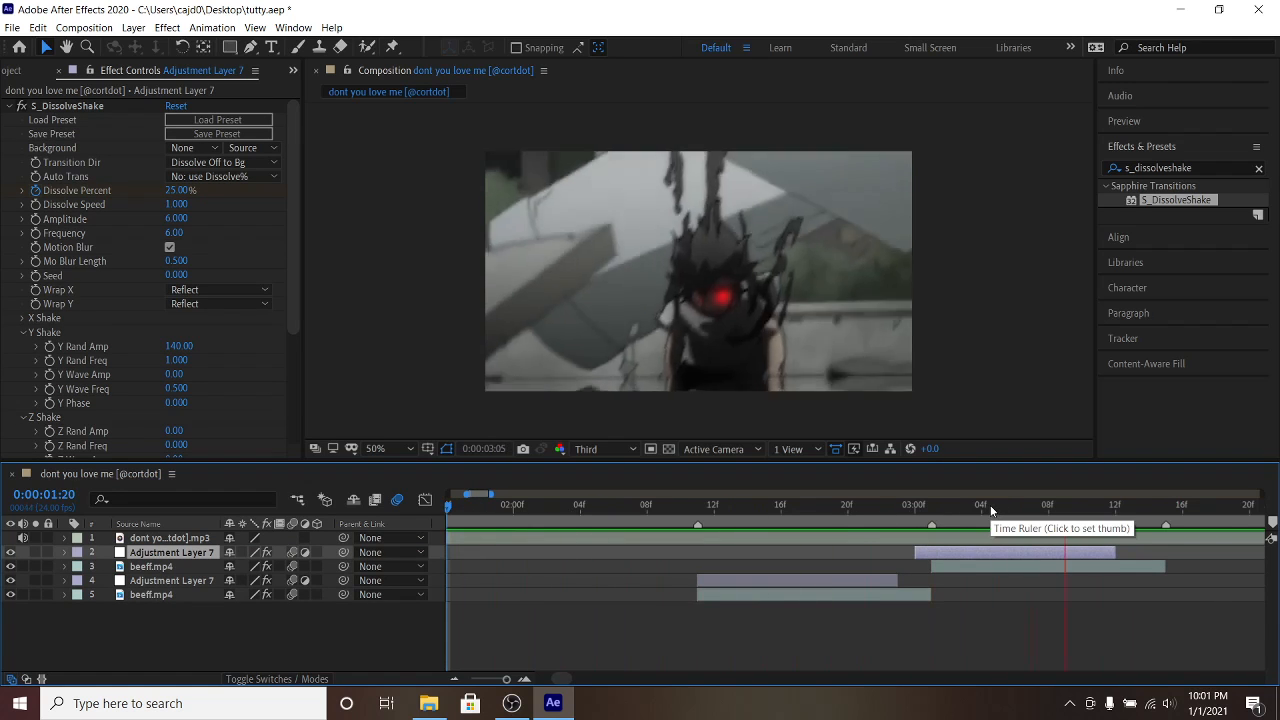
click(622, 510)
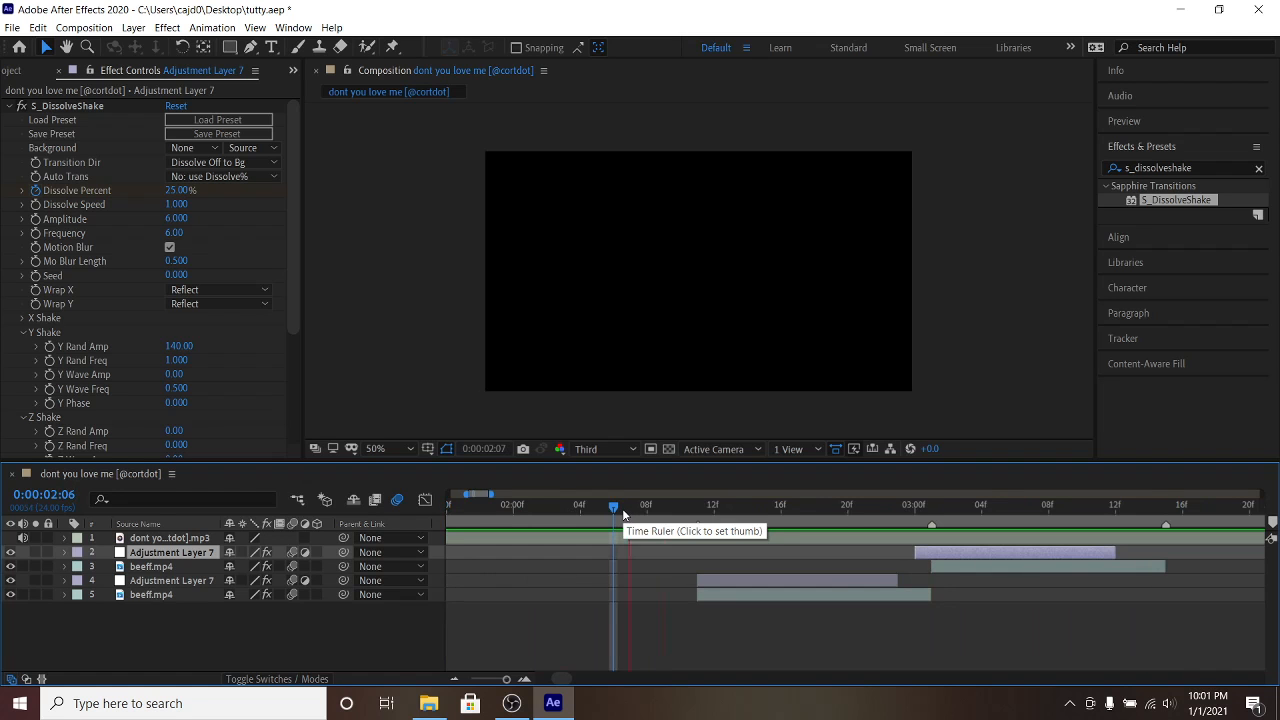
key(space)
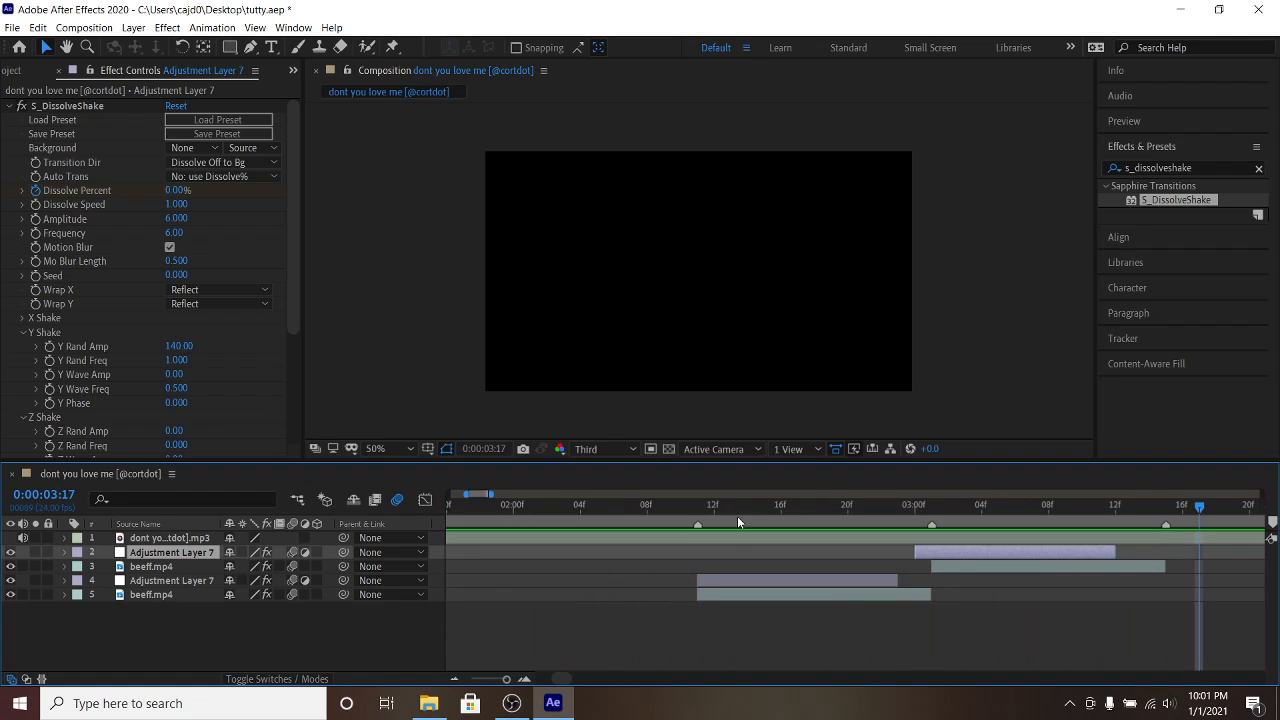
drag(738, 517, 1032, 520)
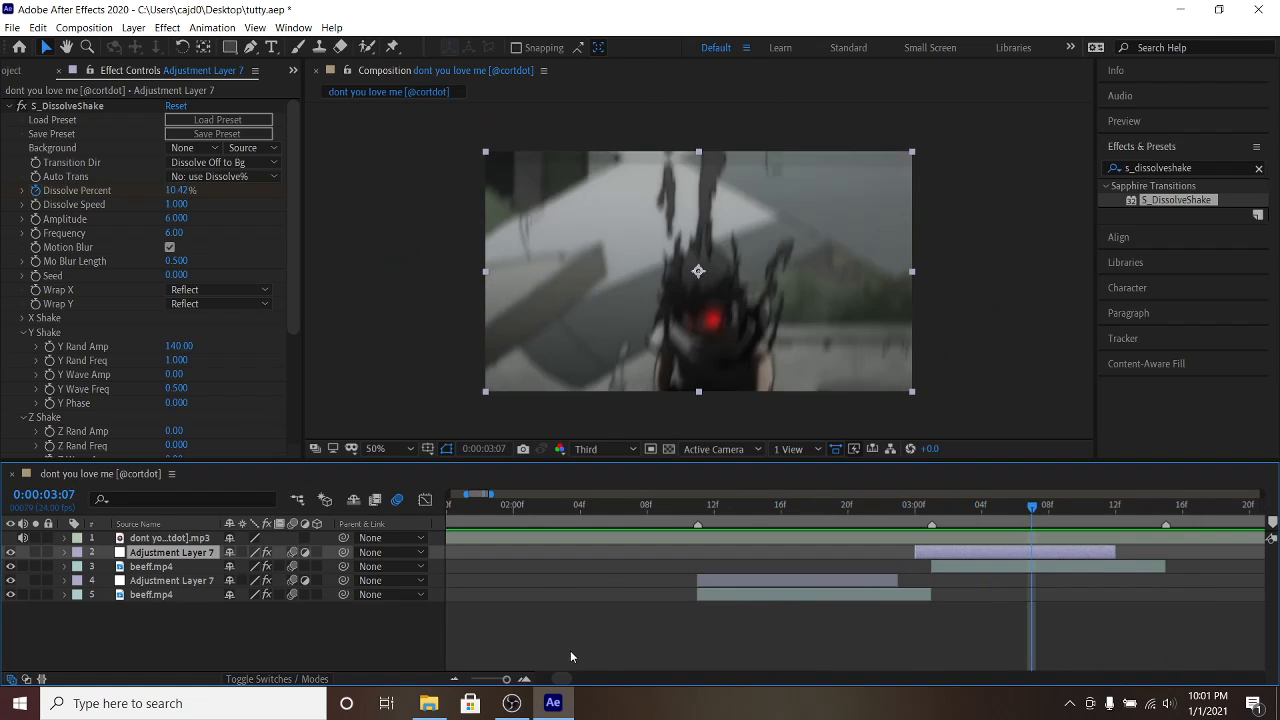
drag(566, 679, 572, 679)
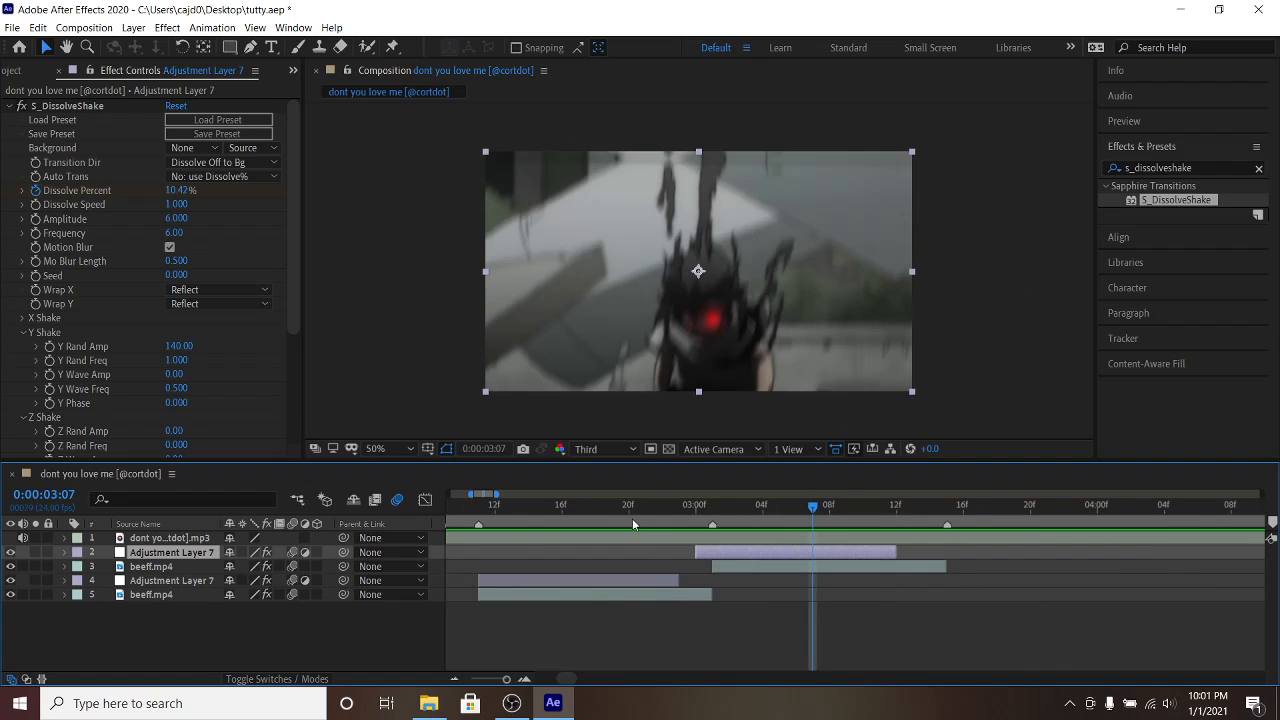
key(Page_Up)
key(Page_Up)
key(Page_Up)
key(Page_Up)
click(596, 656)
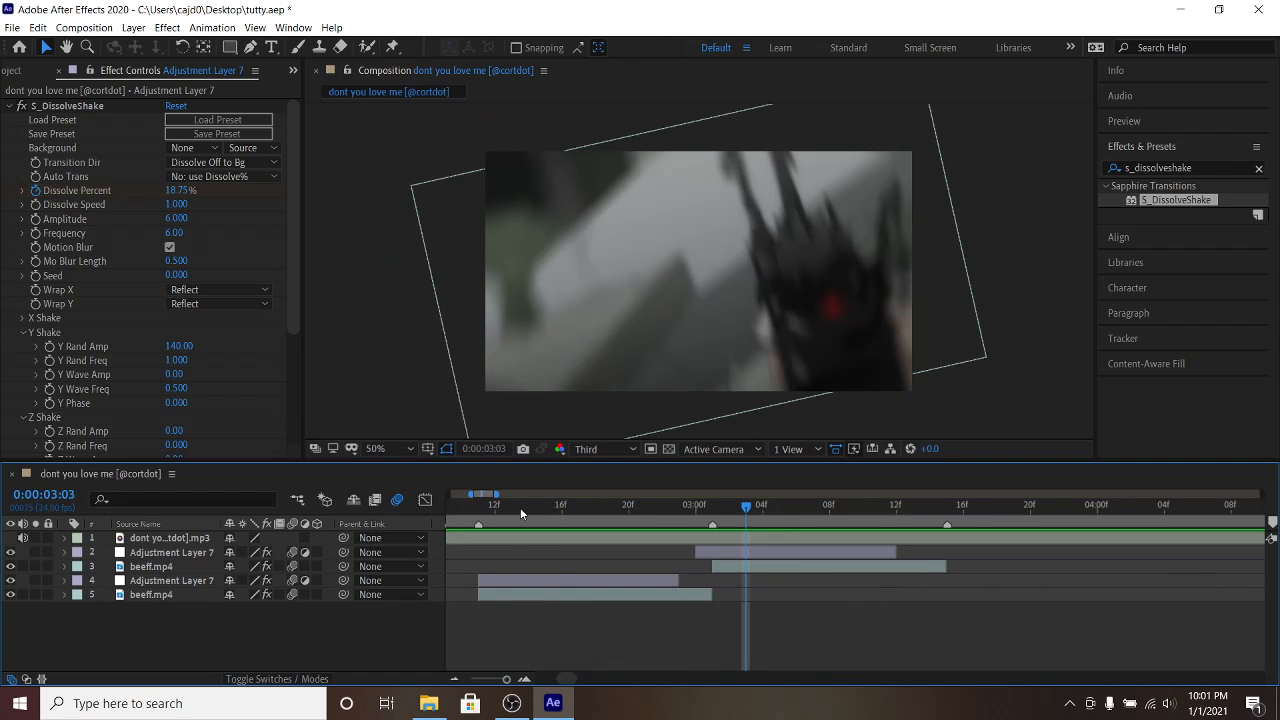
Step: Go to 0:00:02:11 and duplicate the first beeff.mp4 clip
click(479, 510)
click(590, 595)
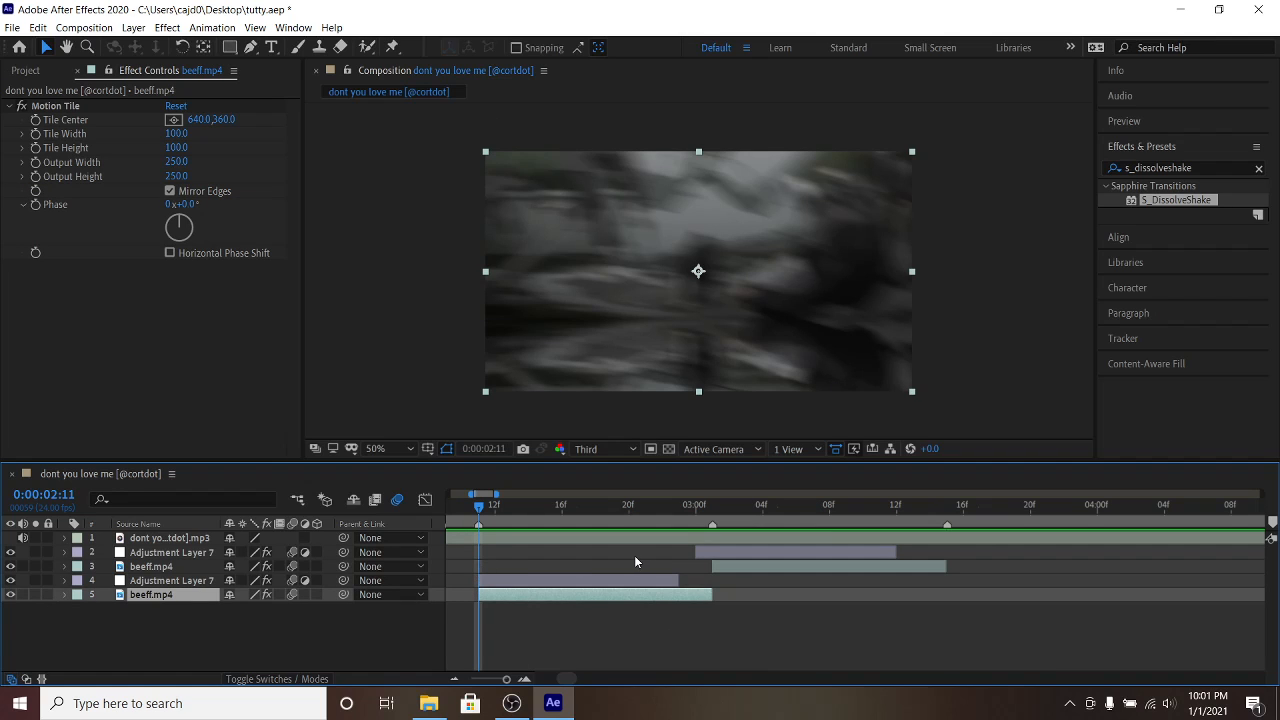
key(ctrl+d)
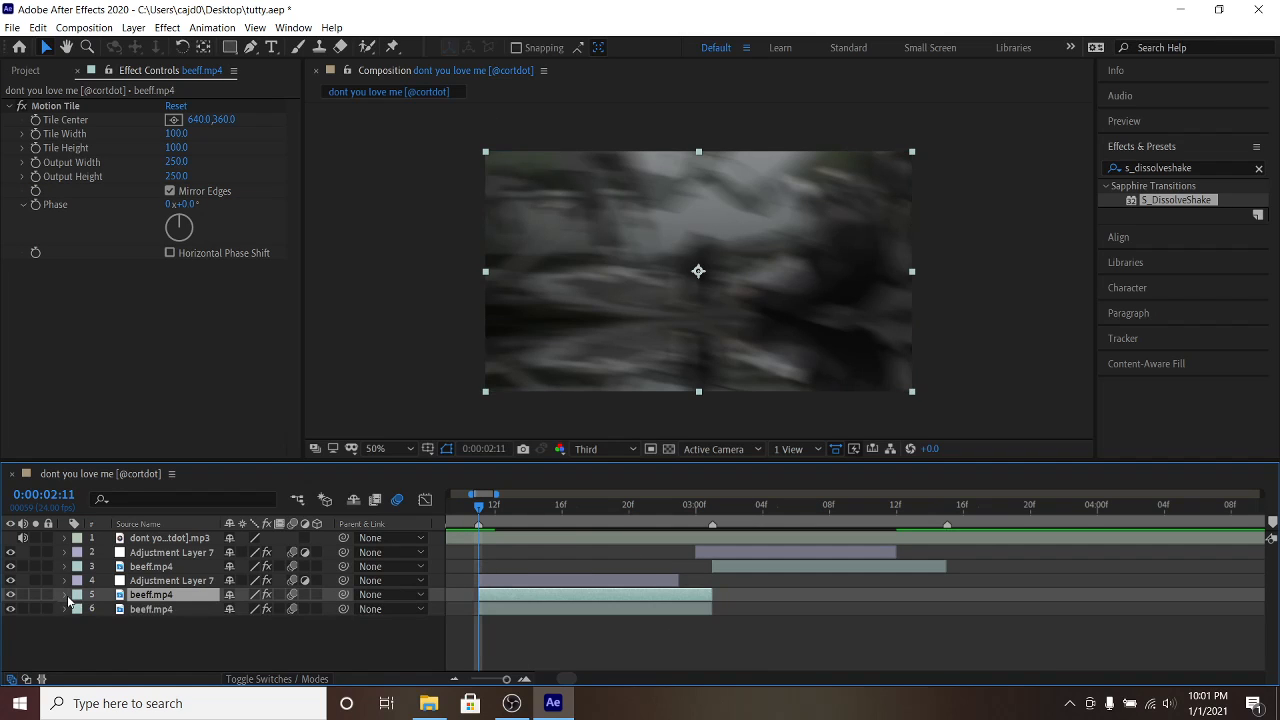
Step: Delete both Scale keyframes from the upper copy of the first beeff.mp4 clip
click(65, 595)
click(79, 638)
scroll(718, 630, down, 1)
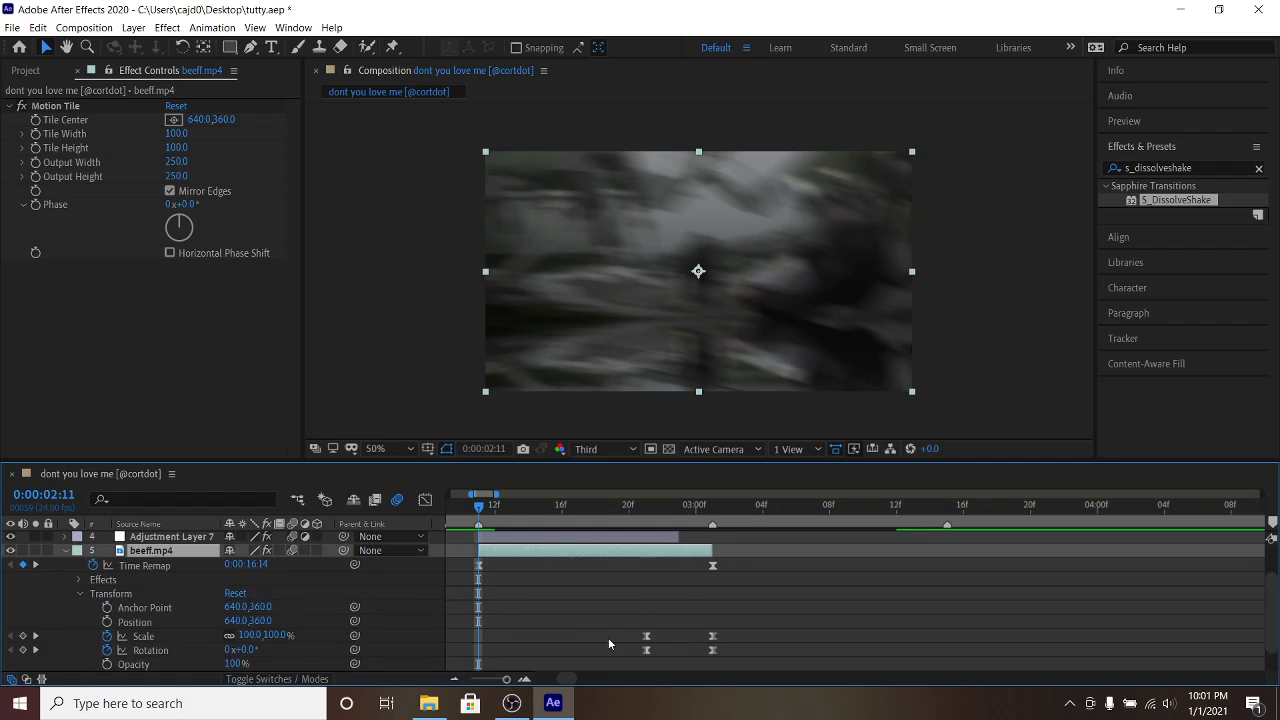
scroll(600, 620, down, 1)
drag(632, 593, 744, 609)
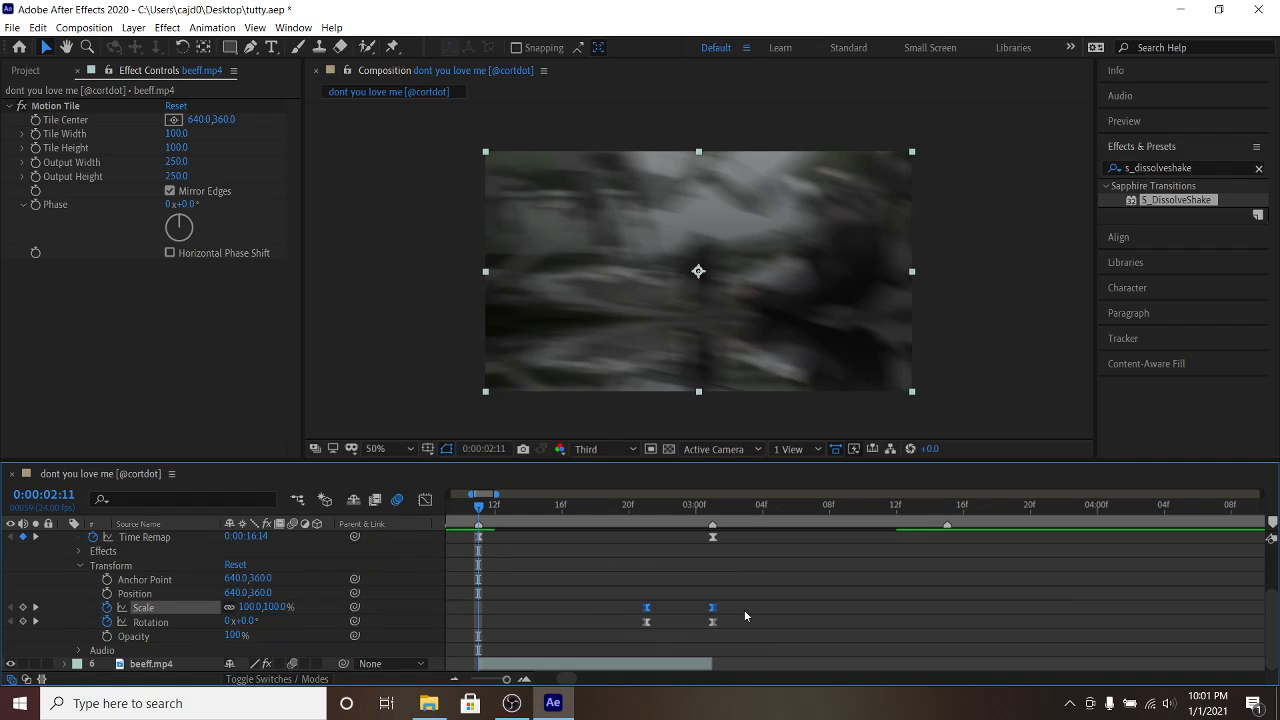
key(Delete)
Step: Keyframe the upper first-clip copy's Scale from 100% at 0:00:02:11 to 220% at 0:00:03:01
click(107, 607)
drag(637, 508, 712, 505)
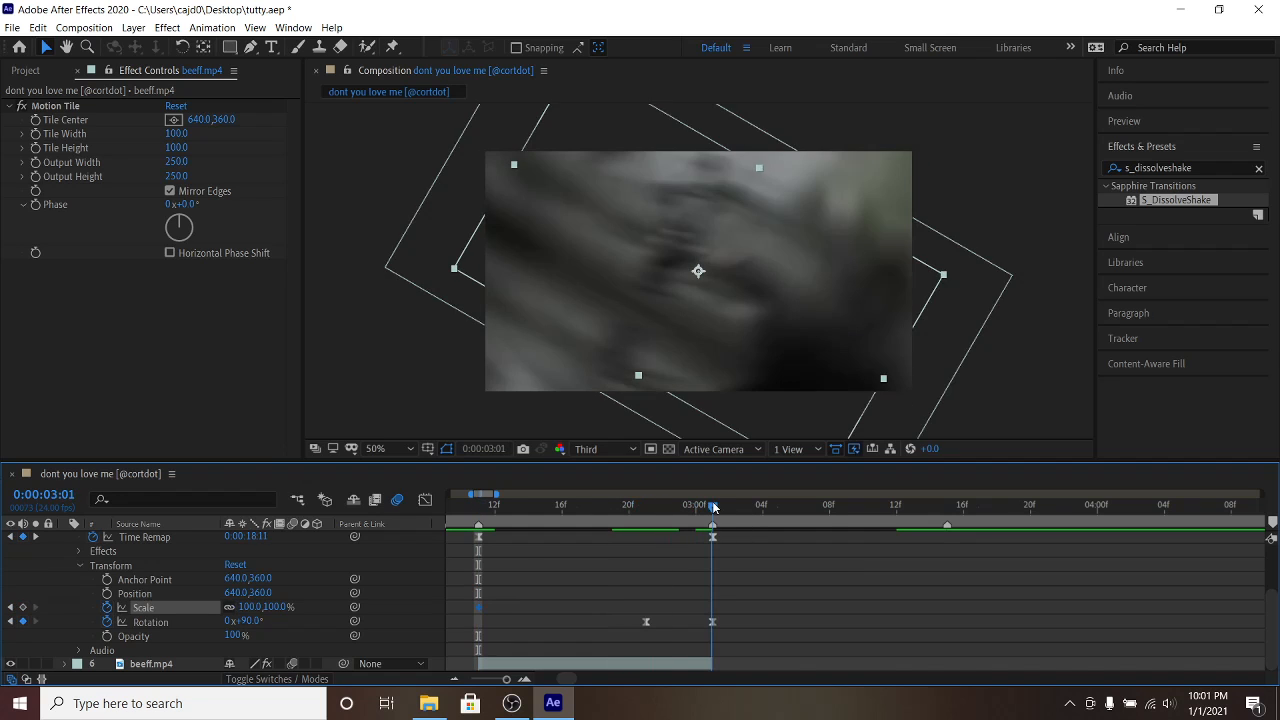
drag(245, 607, 369, 607)
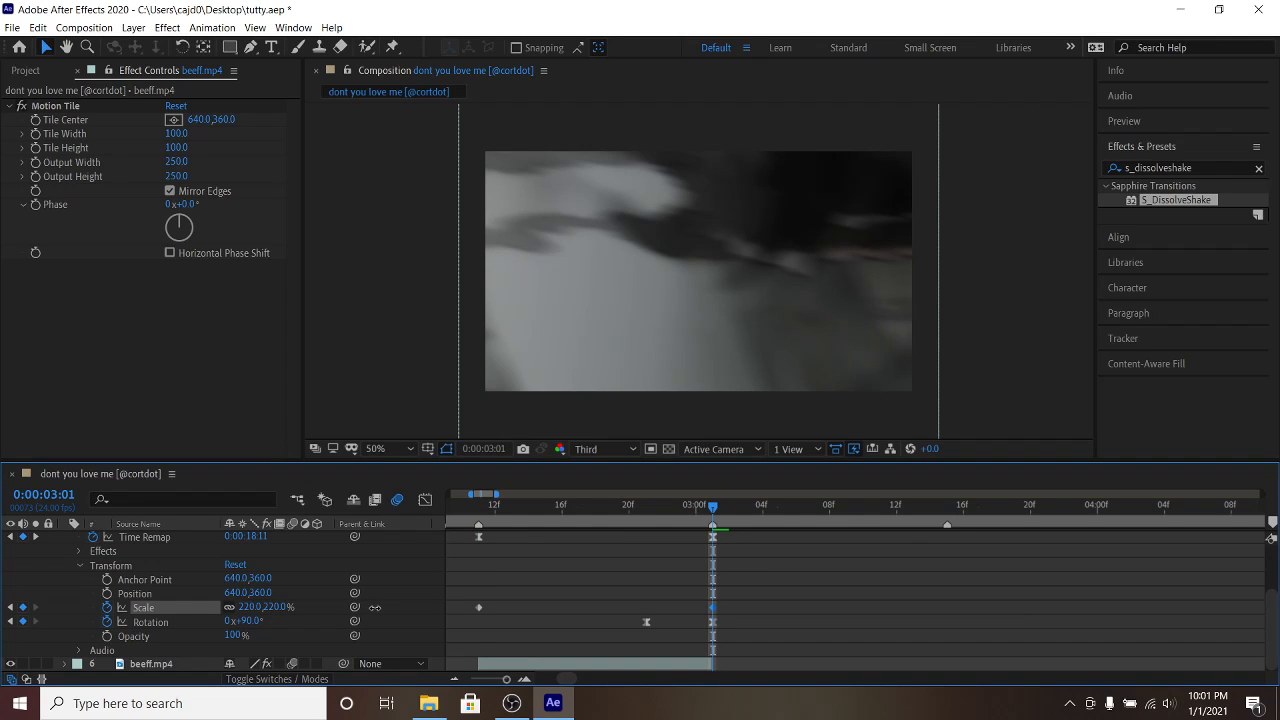
Step: Keyframe the same copy's Opacity from 100% at 0:00:02:11 to 0% at 0:00:03:01
key(j)
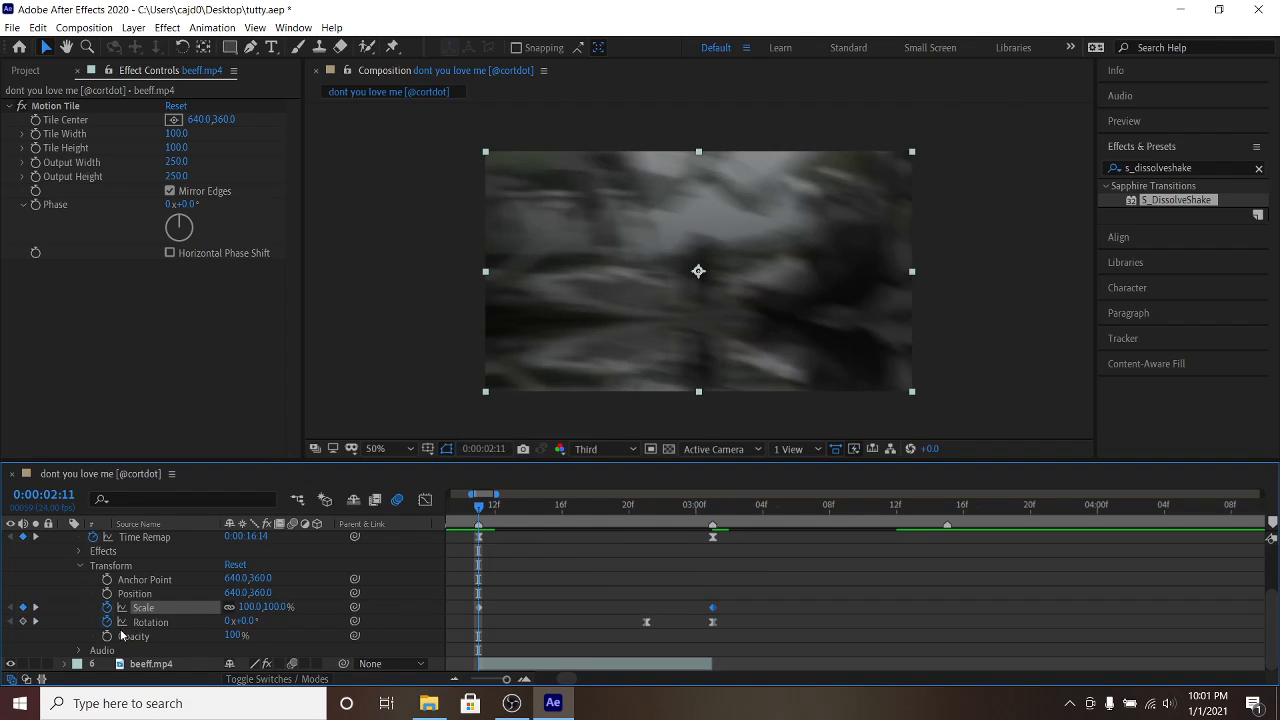
click(107, 636)
key(k)
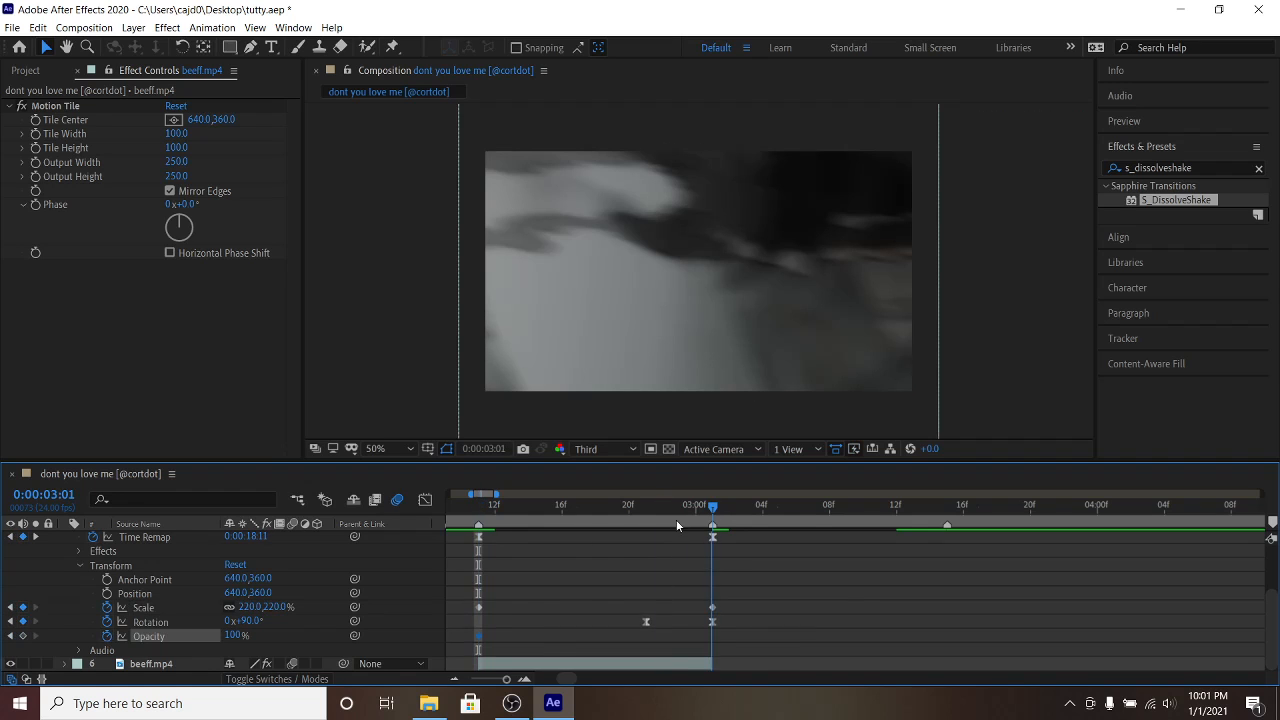
click(233, 636)
text(0)
key(Return)
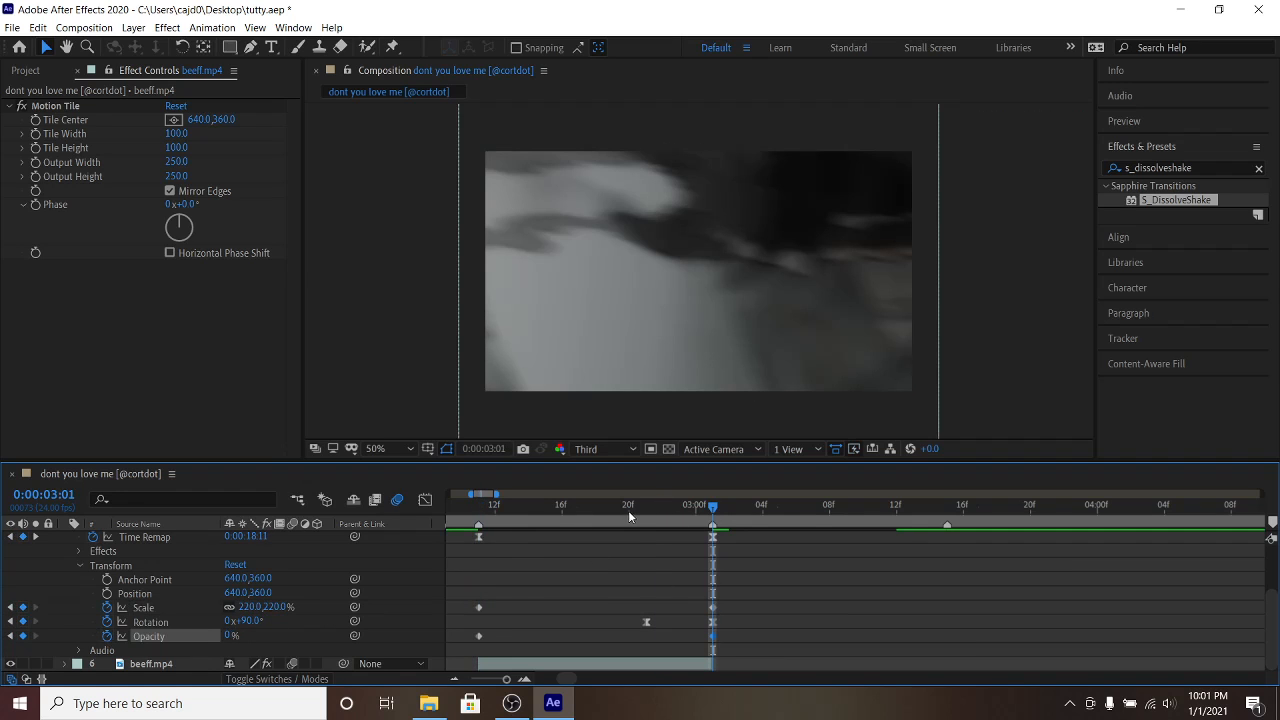
Step: Collapse the copy's properties and preview the transition from before the first clip into the second beeff.mp4 clip
key(space)
key(space)
scroll(88, 565, up, 3)
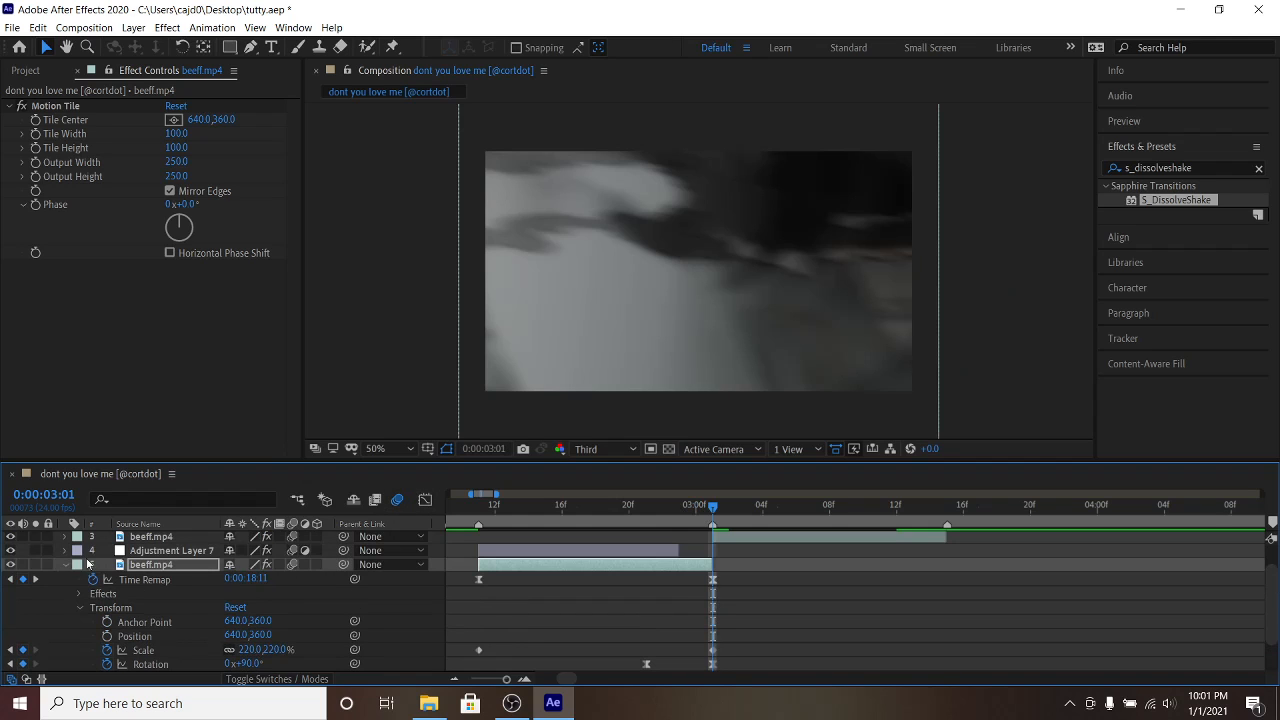
click(65, 567)
drag(536, 512, 462, 507)
key(space)
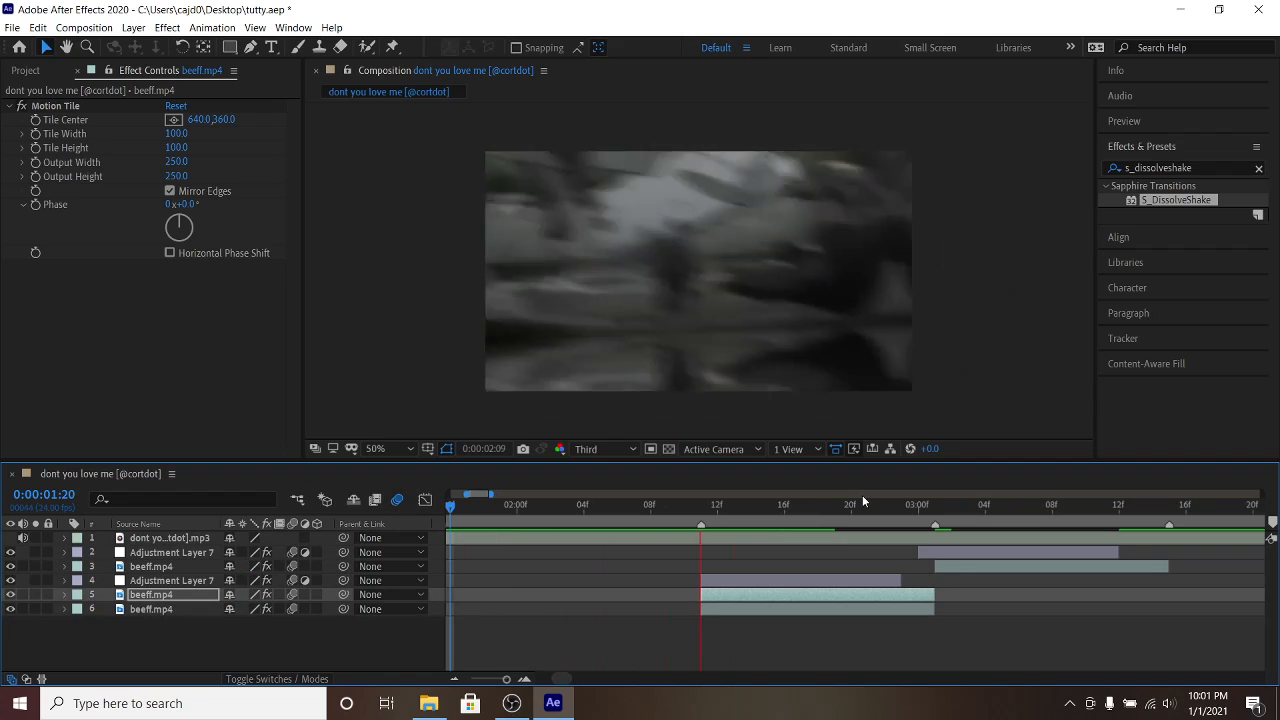
click(614, 515)
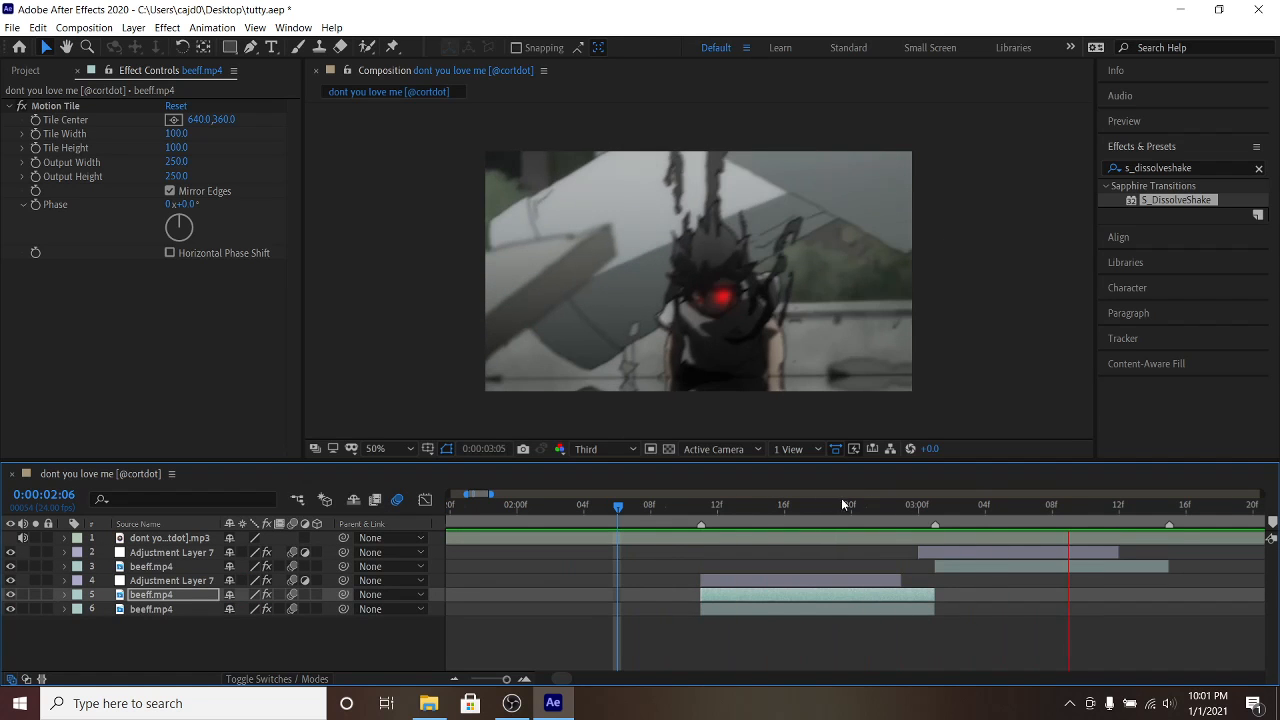
click(1069, 504)
Step: Duplicate the second beeff.mp4 clip and expand the properties of its upper copy
click(983, 571)
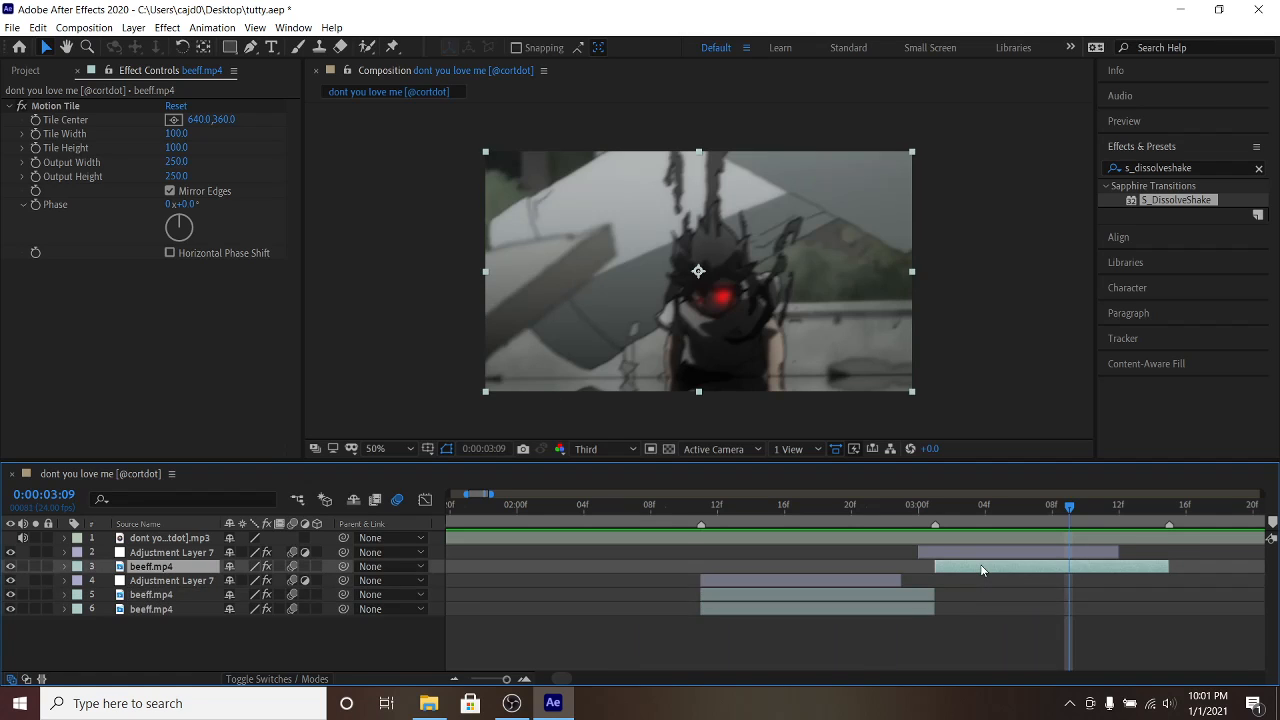
key(ctrl+d)
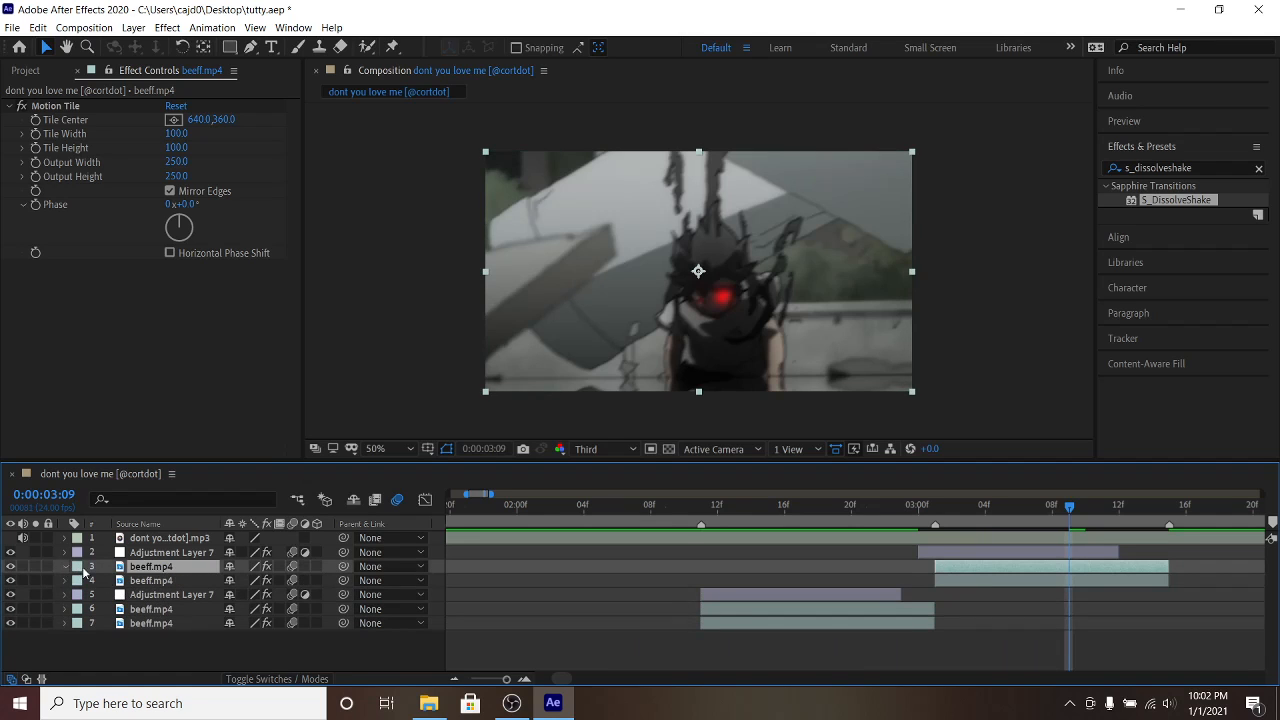
key(ctrl+alt+t)
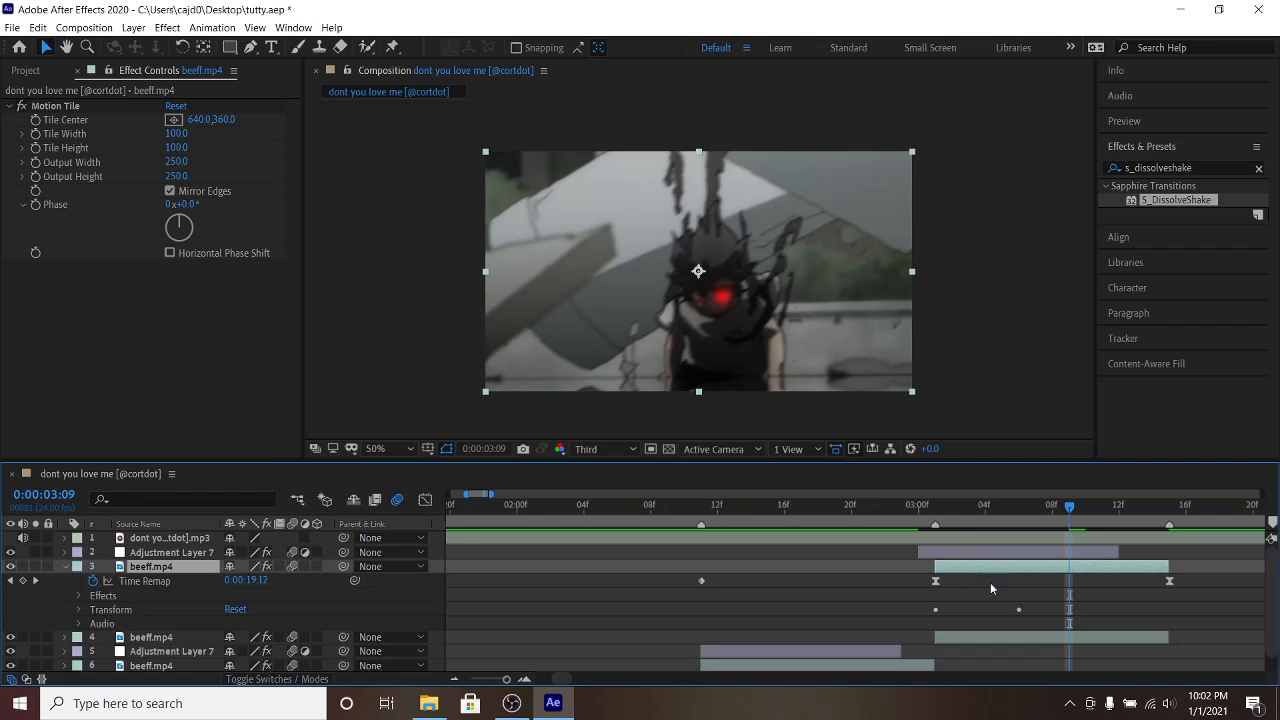
Step: Delete both Scale keyframes from the upper copy of the second beeff.mp4 clip and restart its Scale animation at 0:00:03:01
click(80, 609)
click(940, 514)
scroll(969, 609, down, 3)
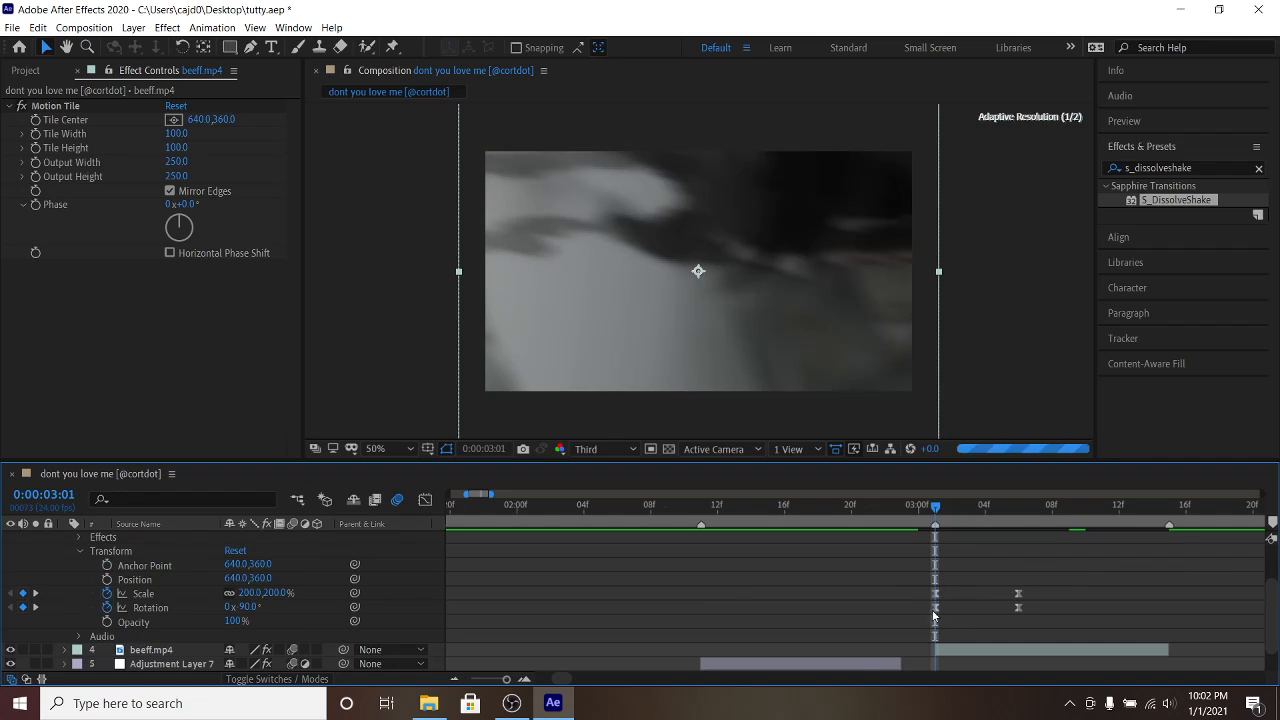
drag(924, 586, 1044, 593)
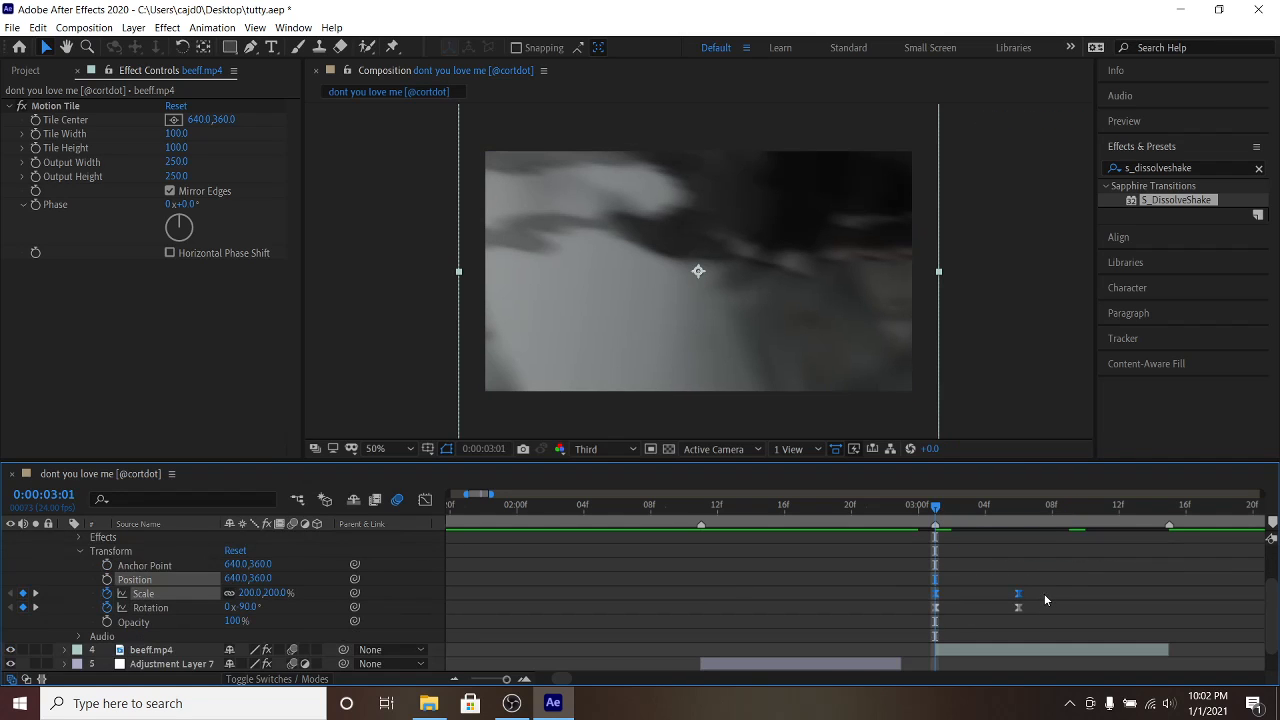
key(Delete)
key(ctrl+z)
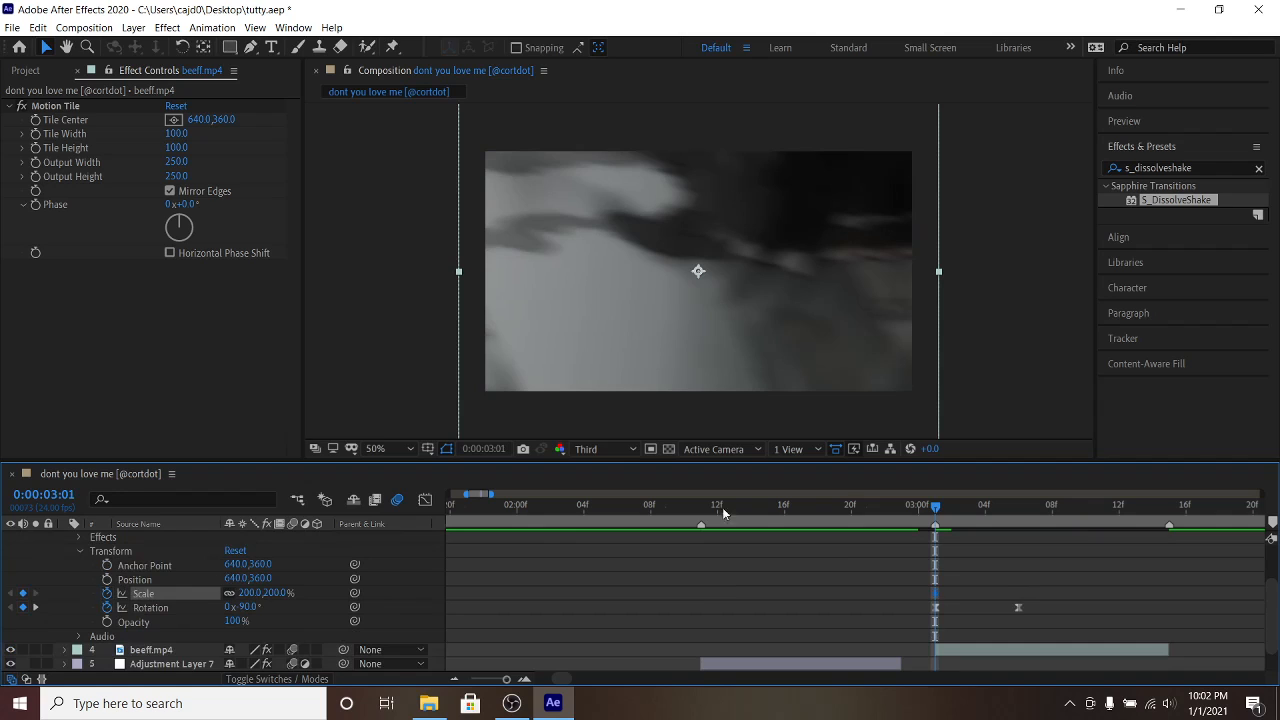
Step: Keyframe the second-clip copy's Scale from 100% at 0:00:03:01 to 200% at 0:00:03:15
click(277, 592)
text(100)
key(Return)
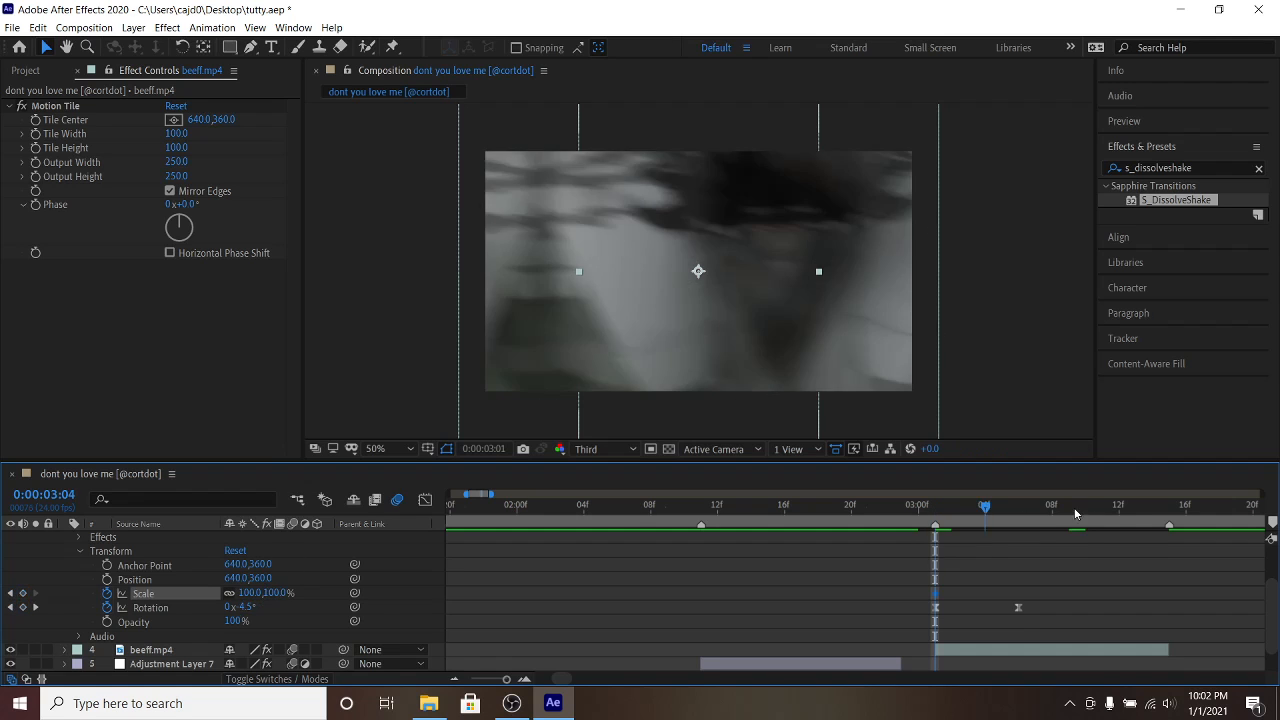
click(1165, 517)
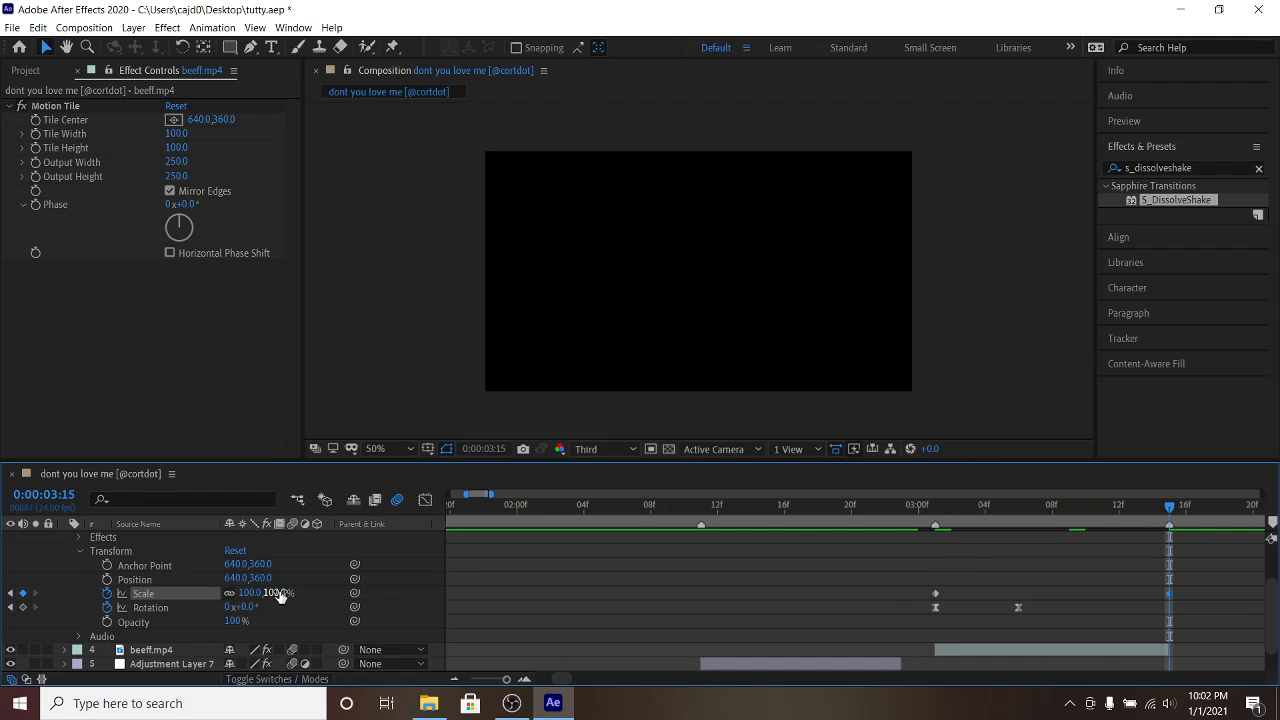
key(KP_Enter)
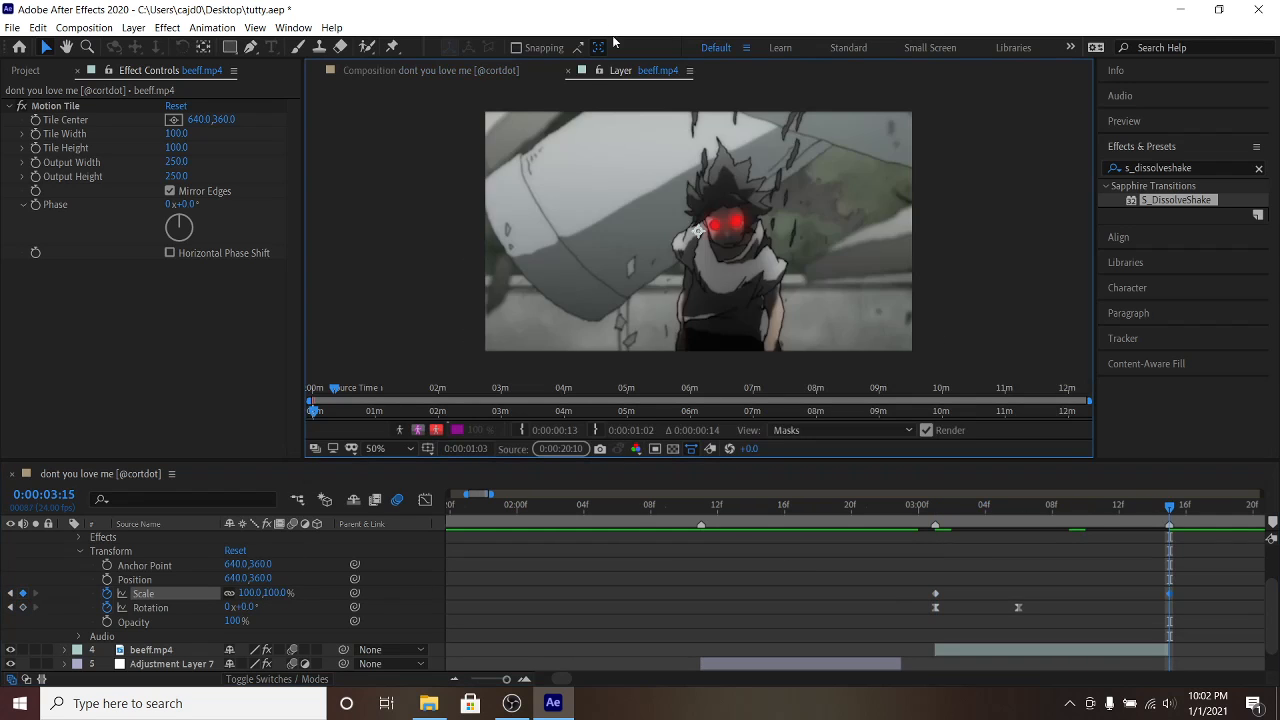
click(569, 70)
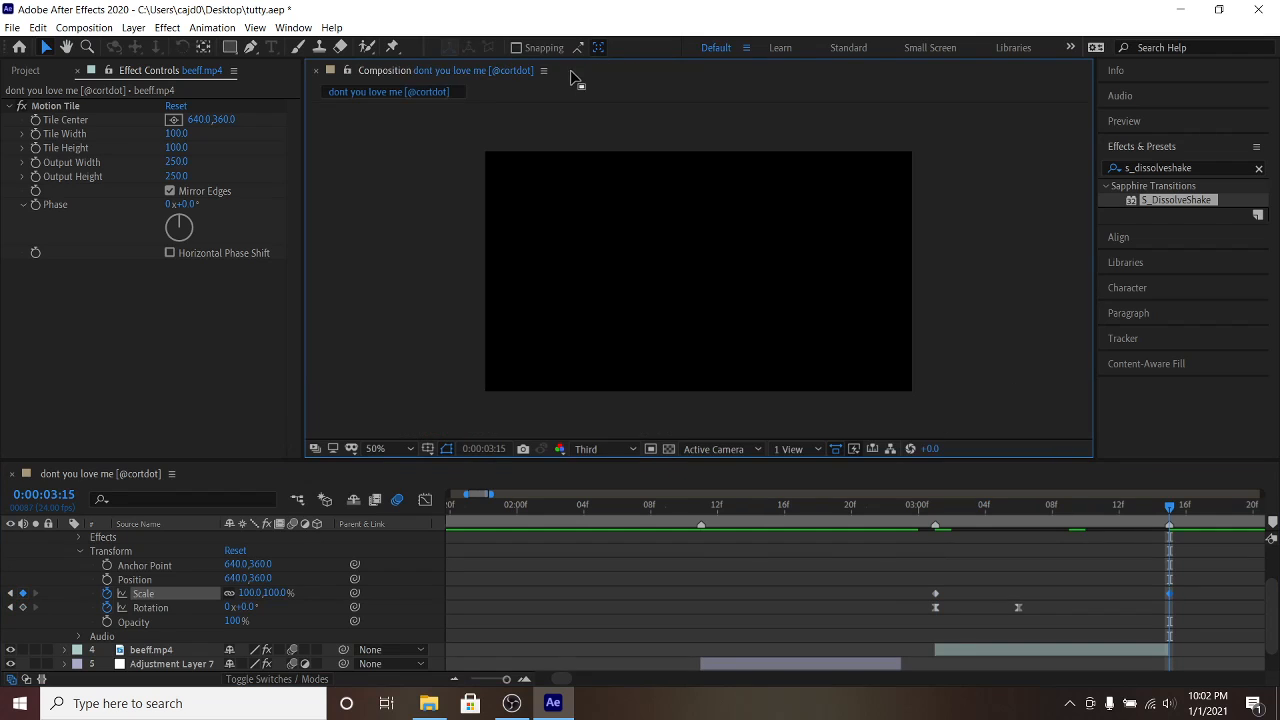
click(275, 593)
text(200)
key(Return)
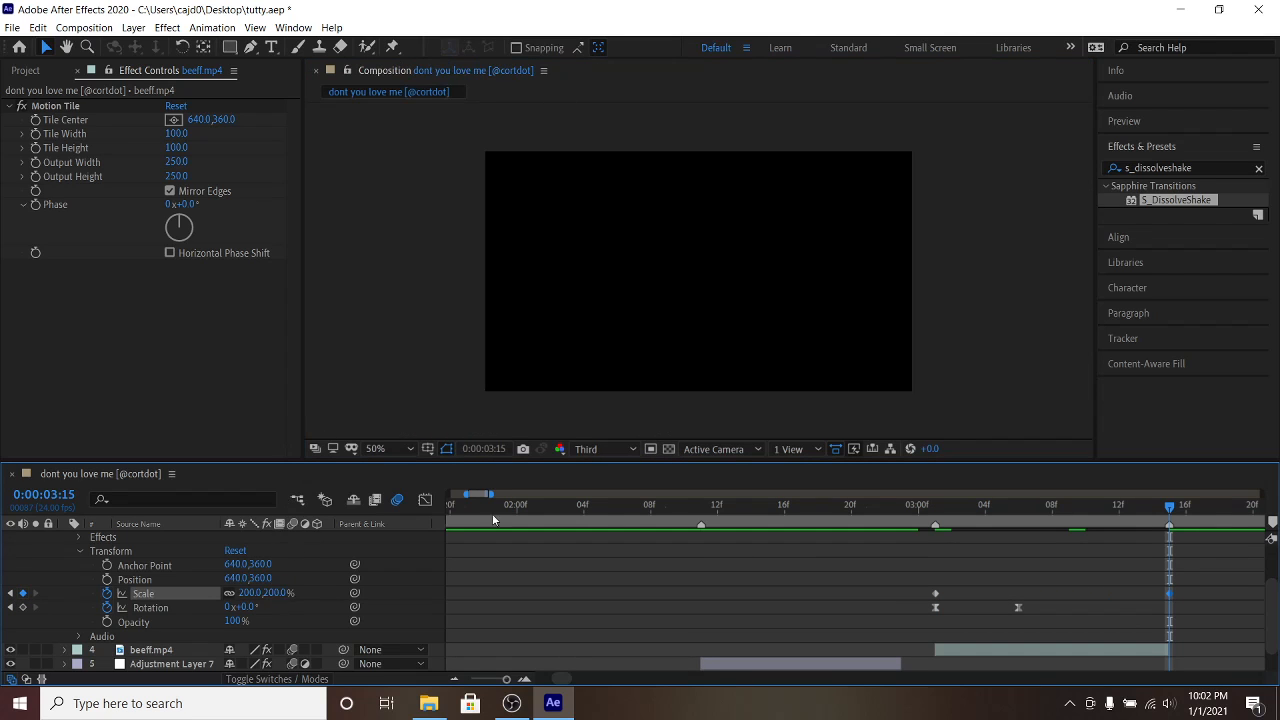
Step: Keyframe the second-clip copy's Opacity from 100% at 0:00:03:01 to 0% at 0:00:03:15
click(935, 505)
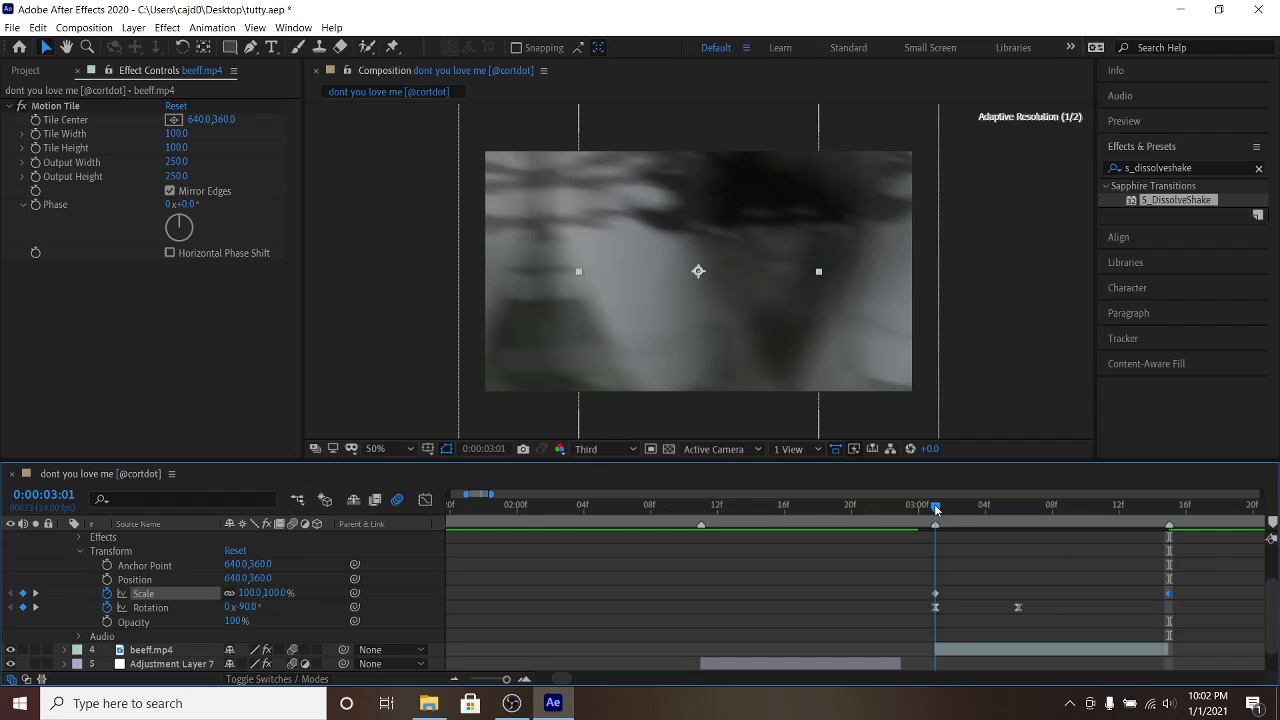
key(alt+shift+t)
drag(1140, 507, 1168, 508)
shift+click(190, 607)
click(233, 621)
text(0)
key(Return)
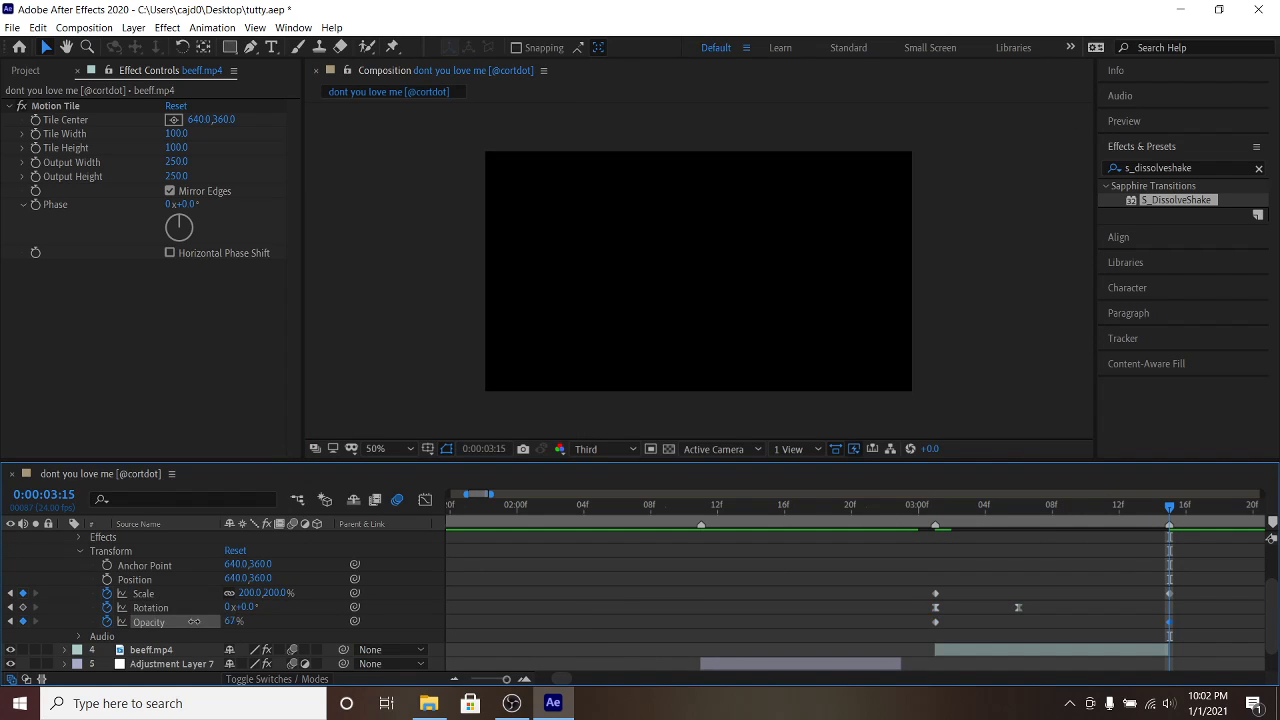
Step: Collapse the second-clip copy and preview the full transition repeatedly from several points before the first clip
scroll(730, 548, up, 3)
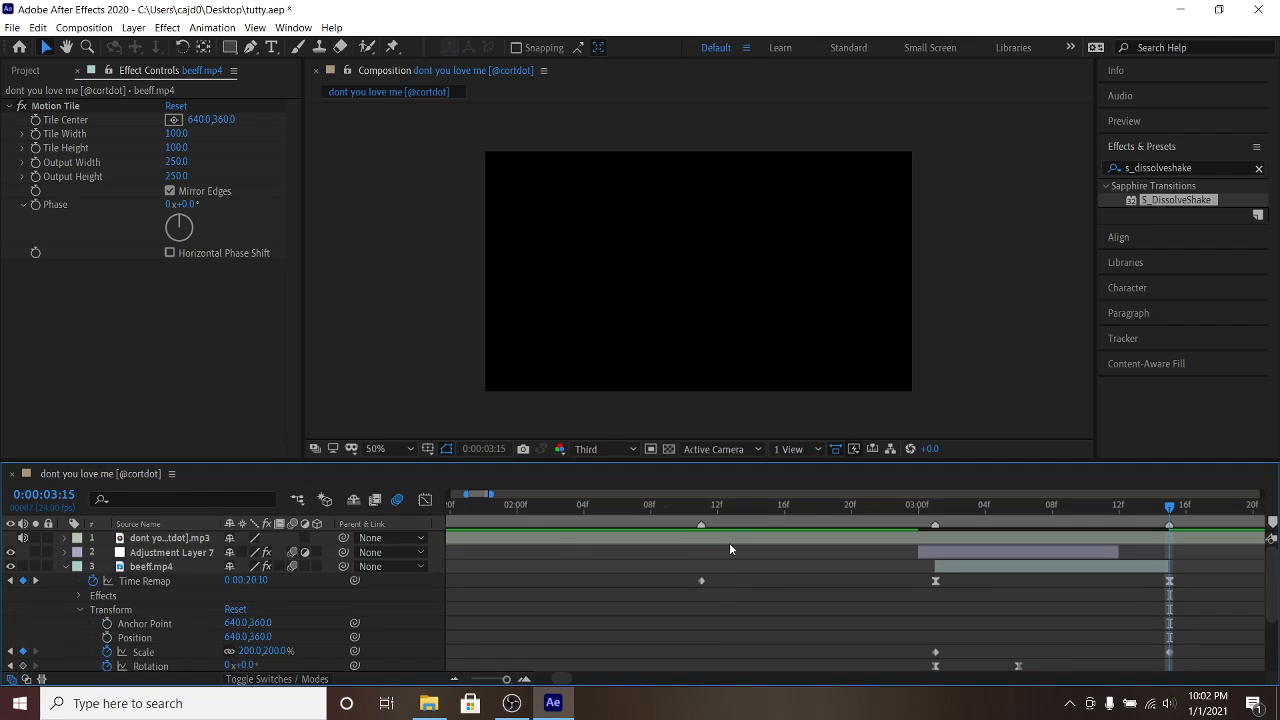
click(65, 567)
drag(687, 512, 466, 514)
key(space)
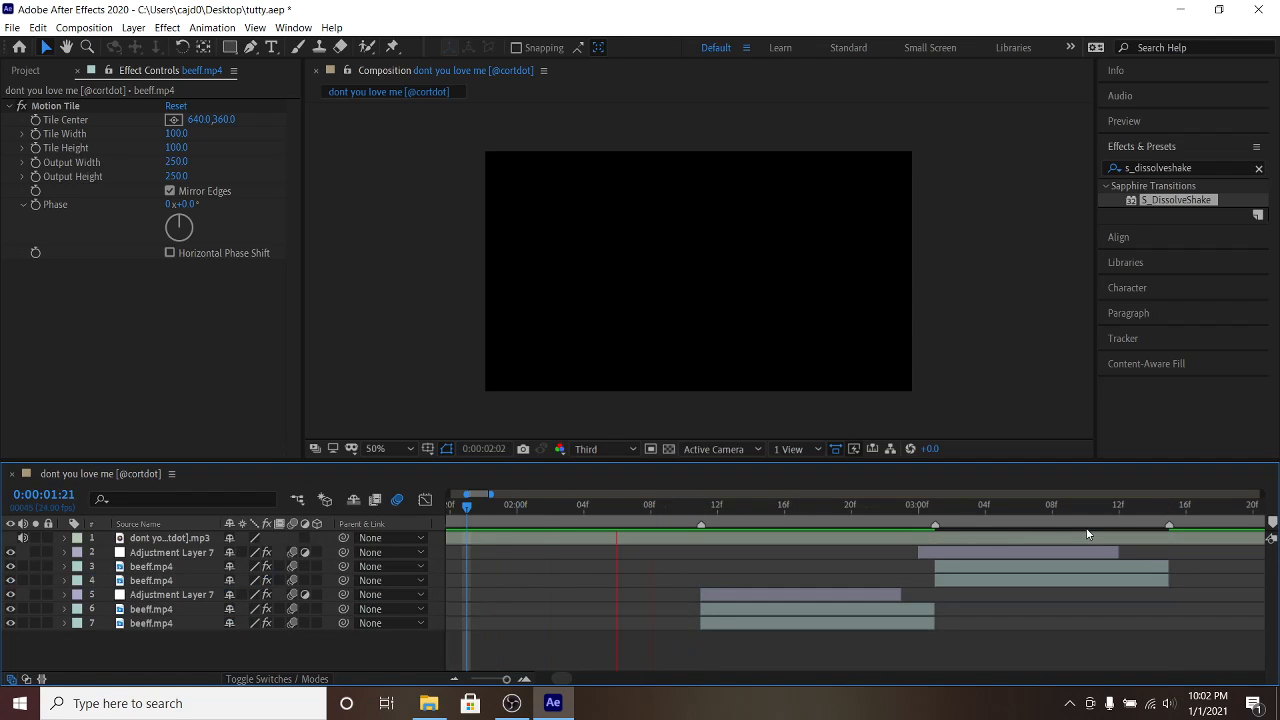
key(space)
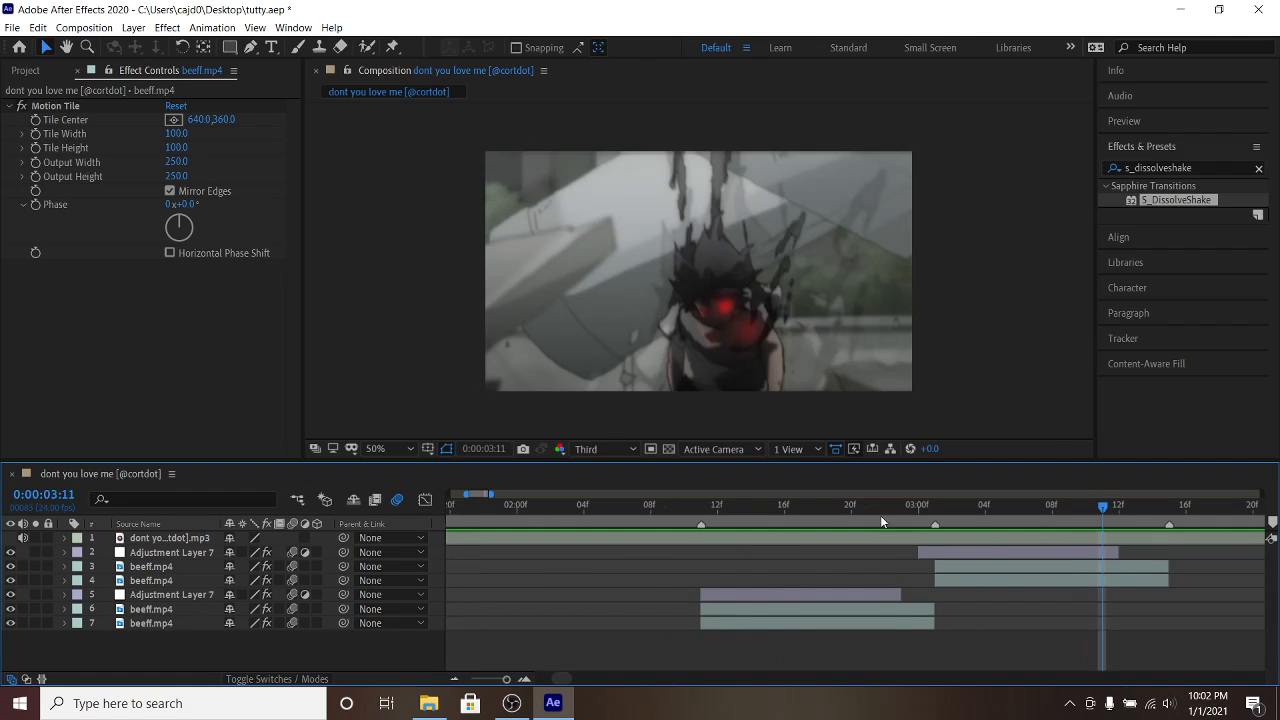
click(550, 510)
key(space)
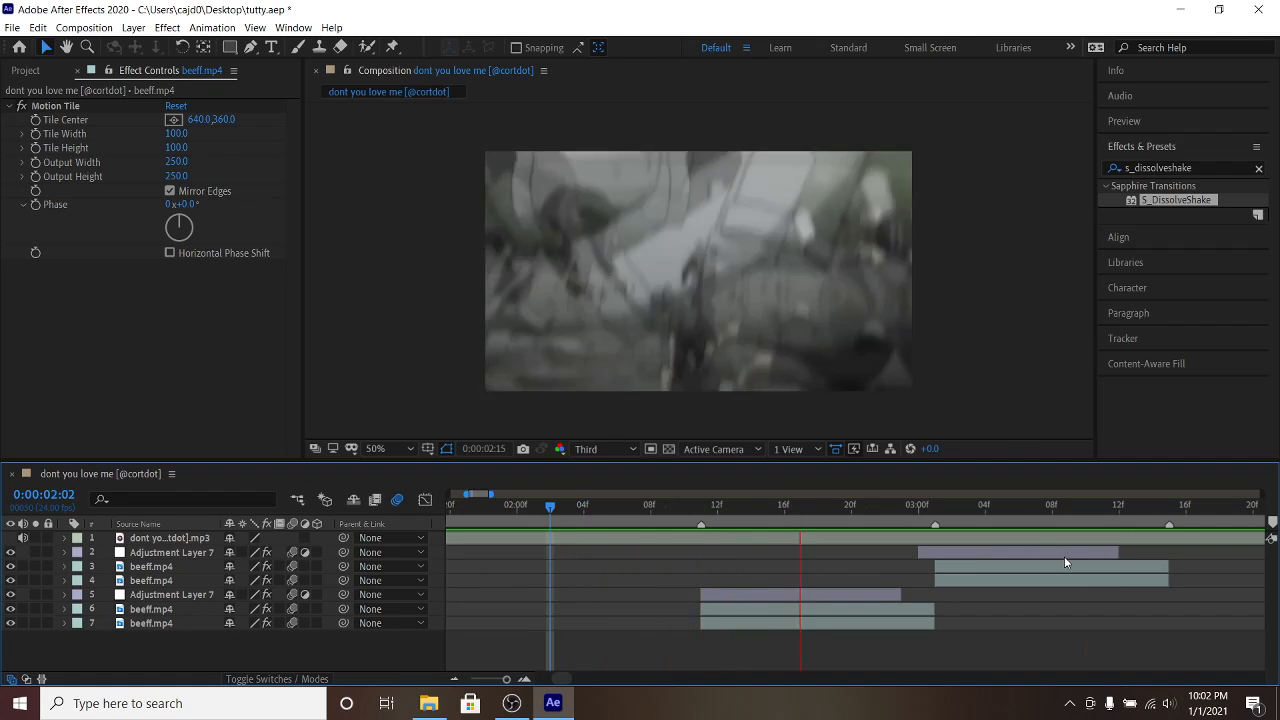
key(space)
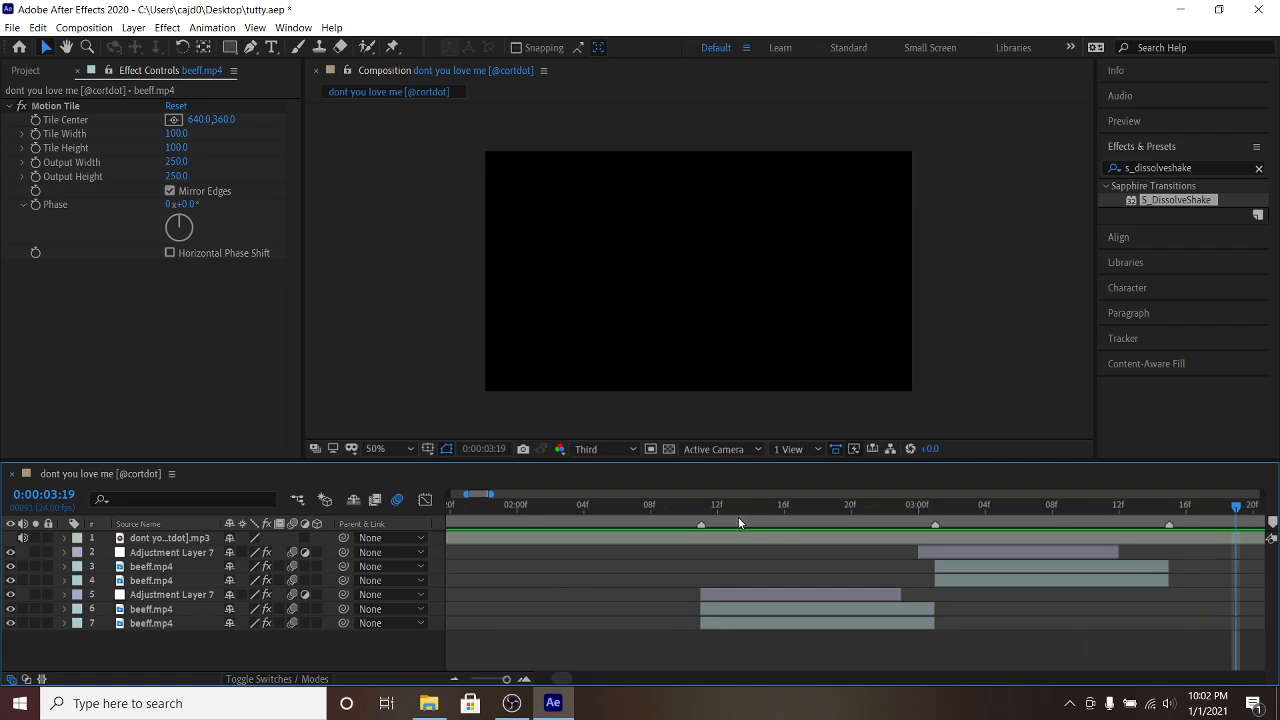
click(580, 505)
key(space)
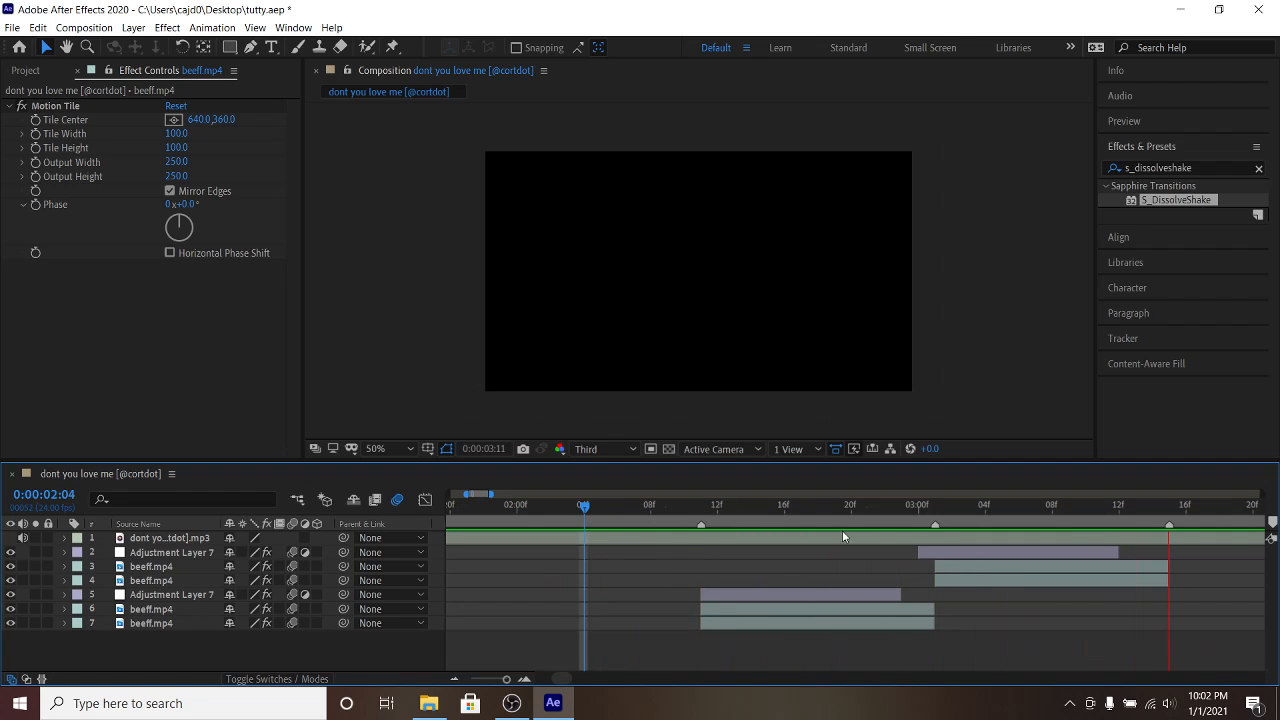
key(space)
click(649, 505)
key(space)
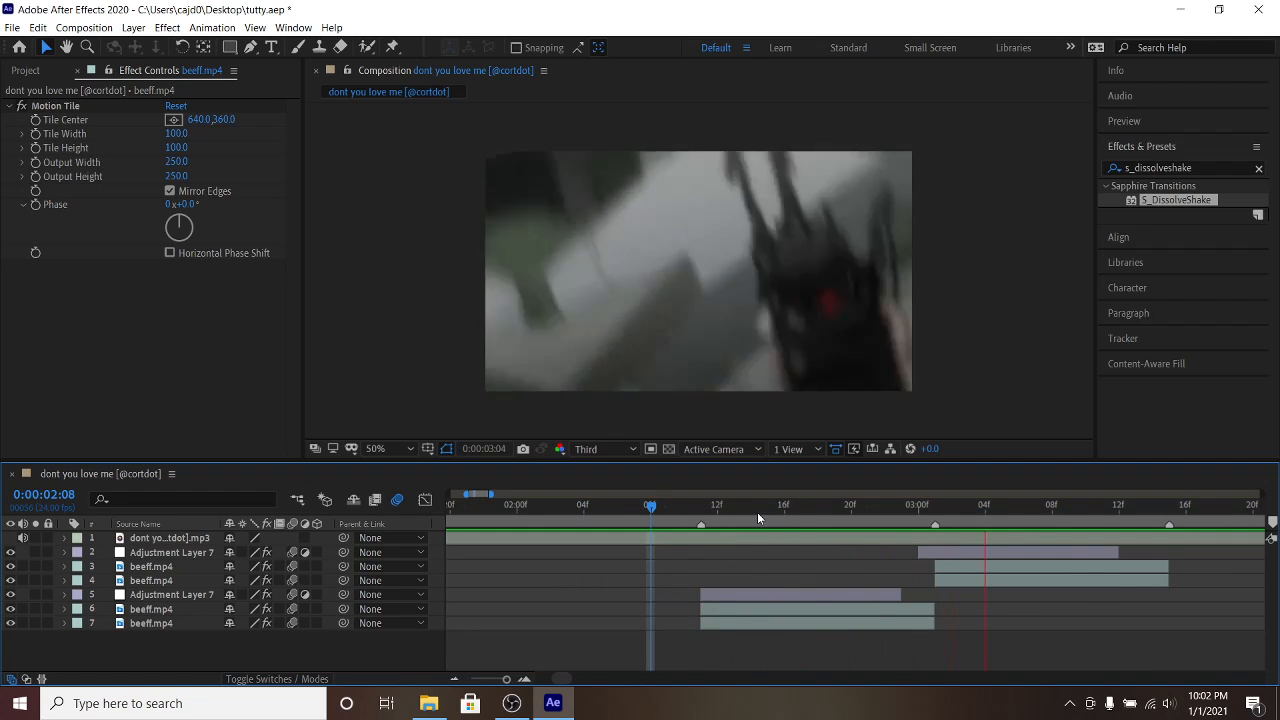
Step: Set the composition's work area to run from 0:00:02:09 to 0:00:03:16
click(669, 506)
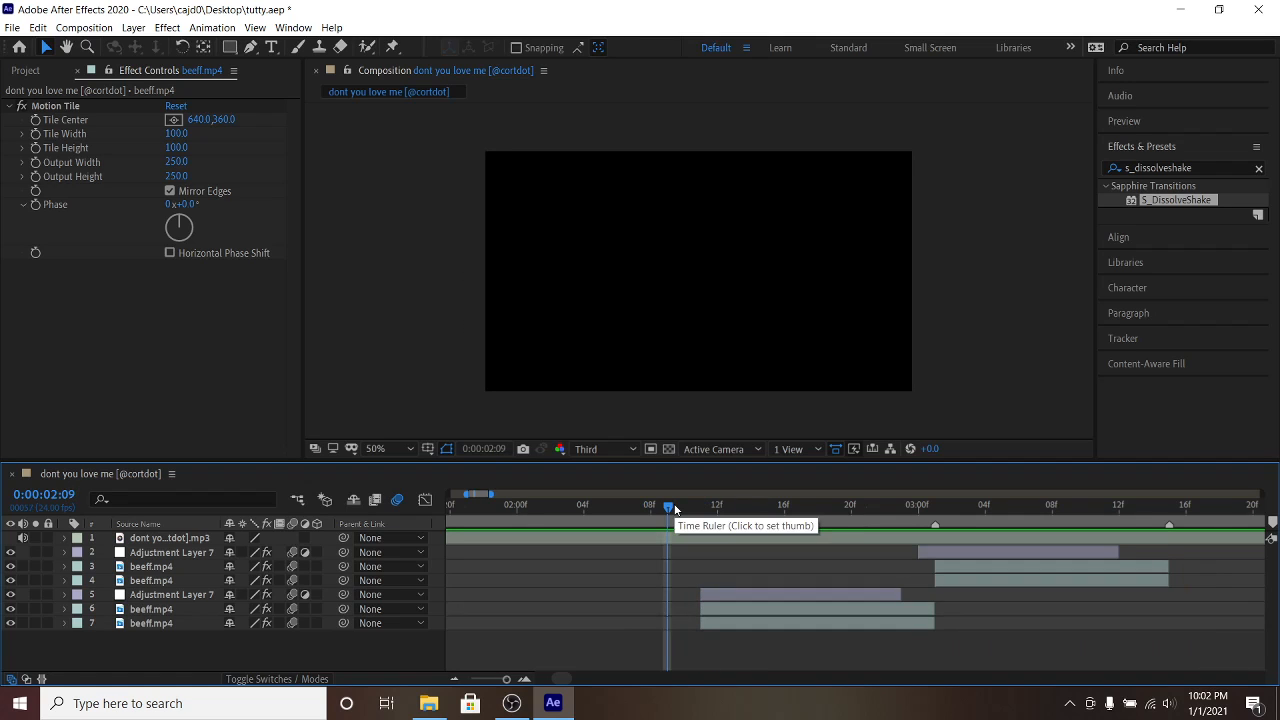
click(872, 540)
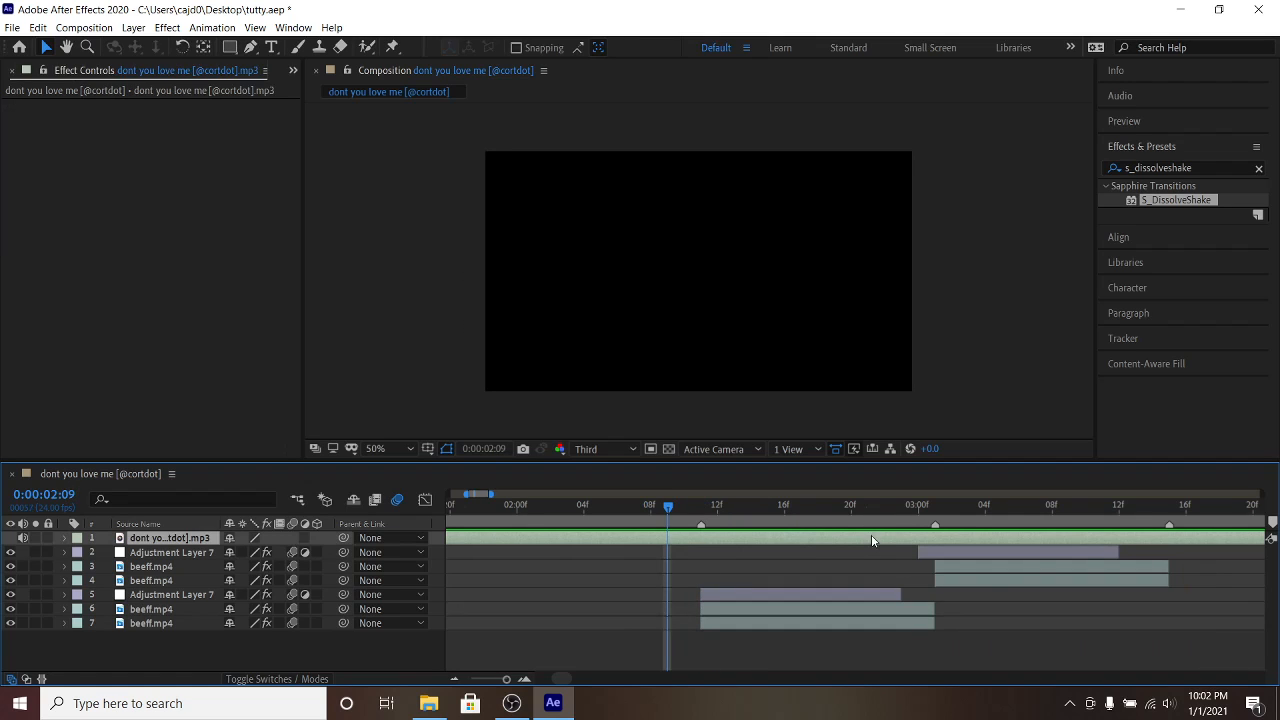
click(675, 655)
key(b)
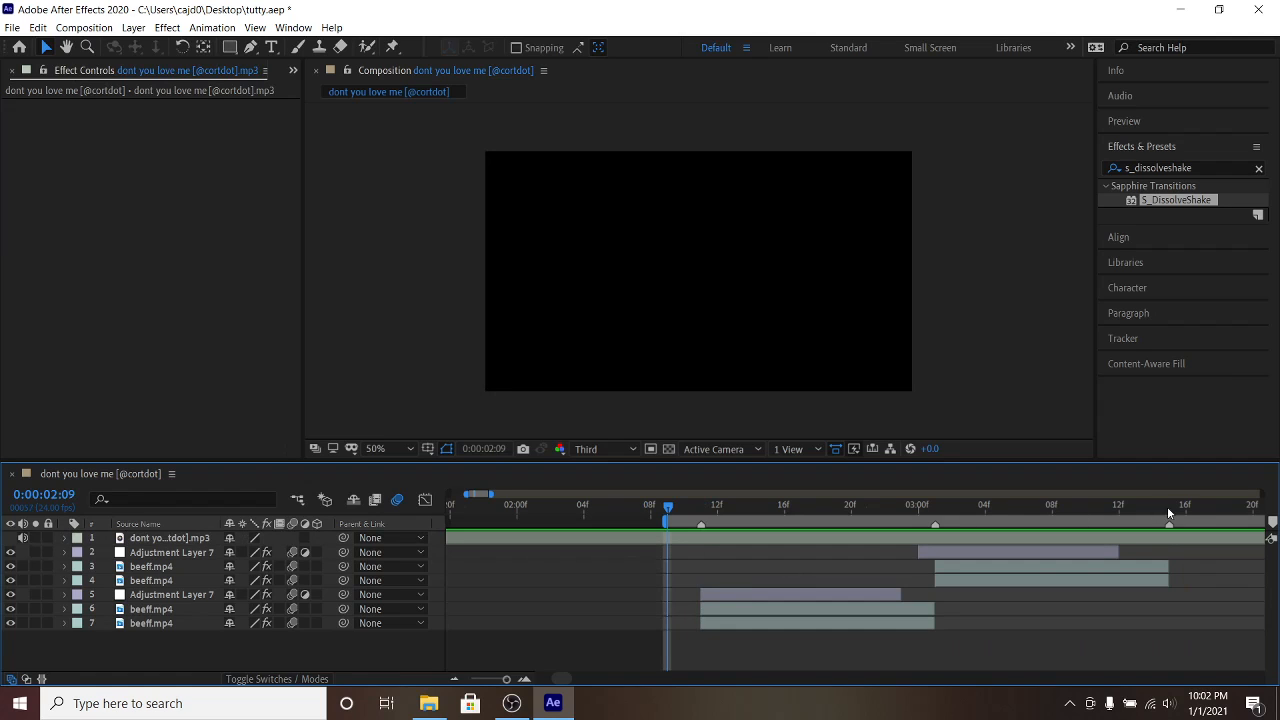
click(1179, 504)
key(n)
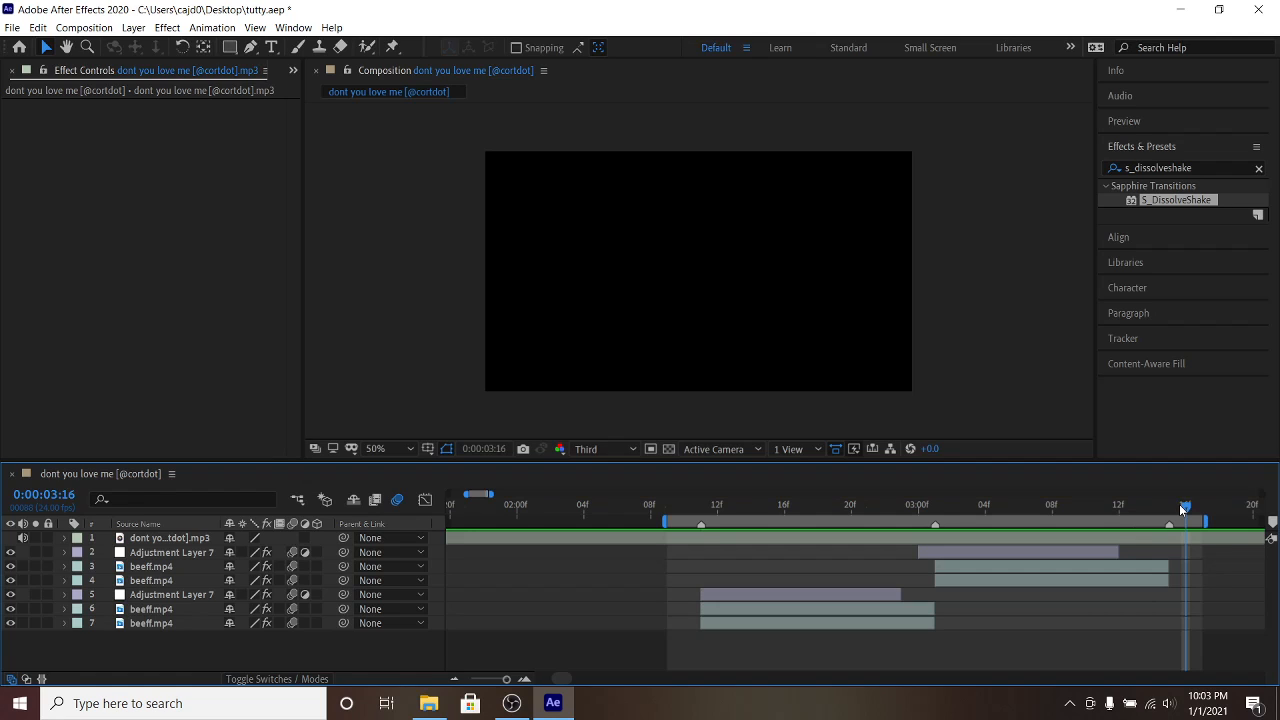
Step: Play and scrub through the work area to examine the finished transition between 0:00:02:10 and 0:00:03:11
drag(714, 505, 640, 495)
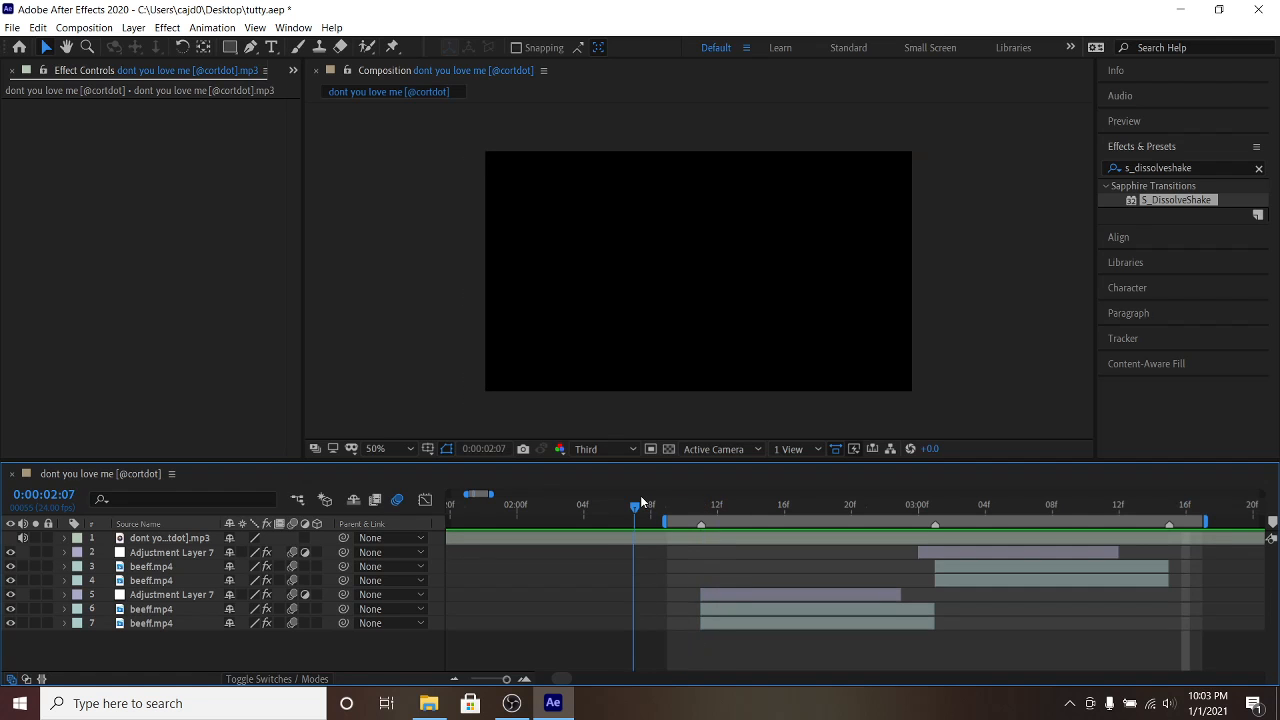
click(683, 504)
key(space)
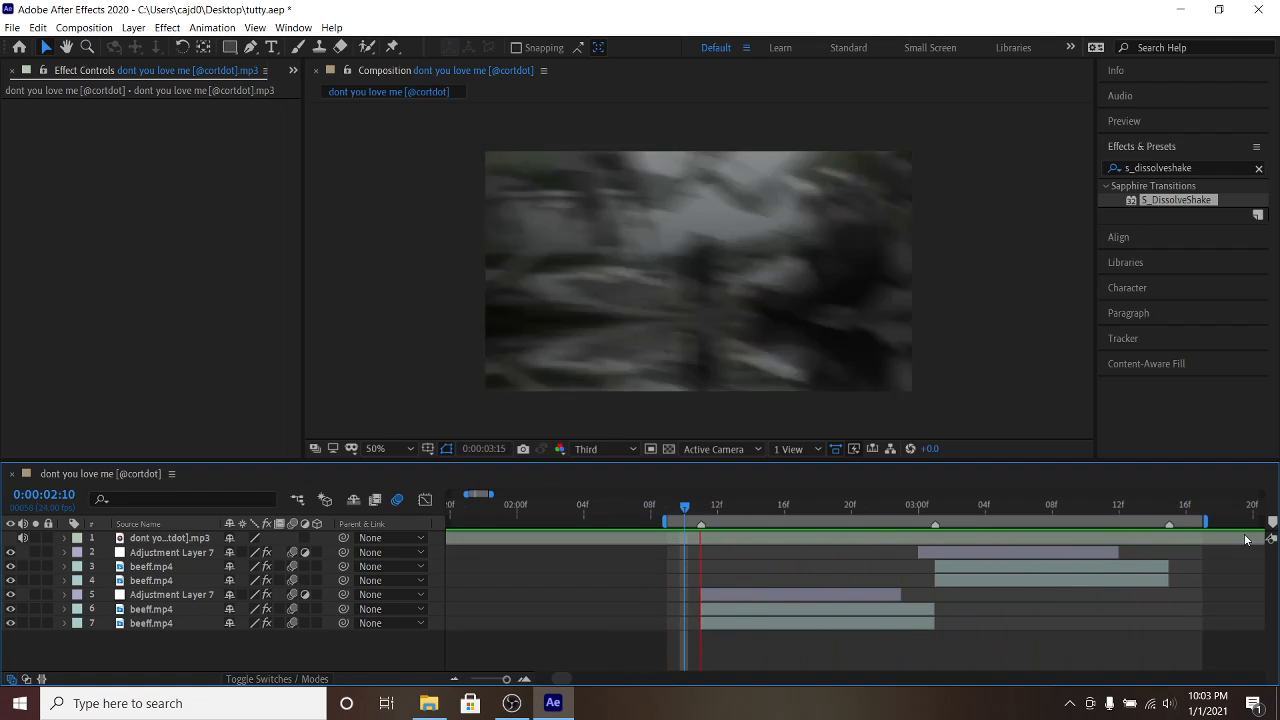
key(space)
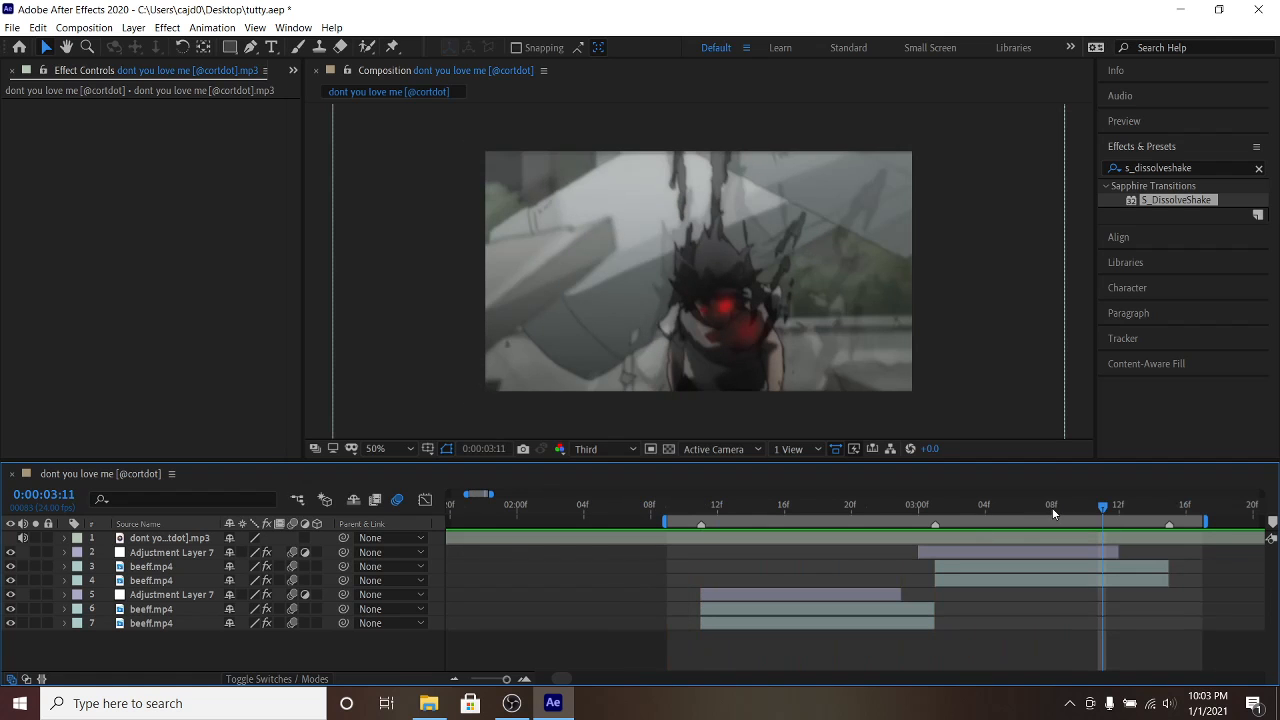
drag(1053, 513, 694, 497)
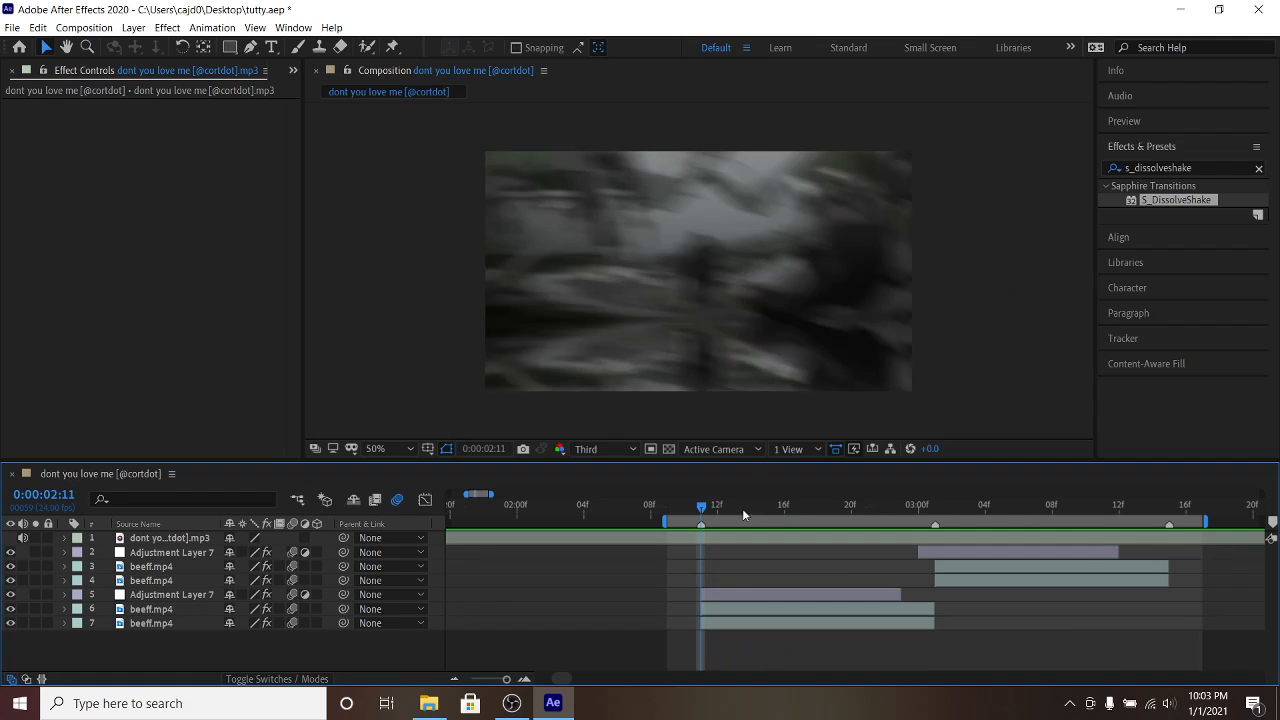
drag(687, 506, 1106, 536)
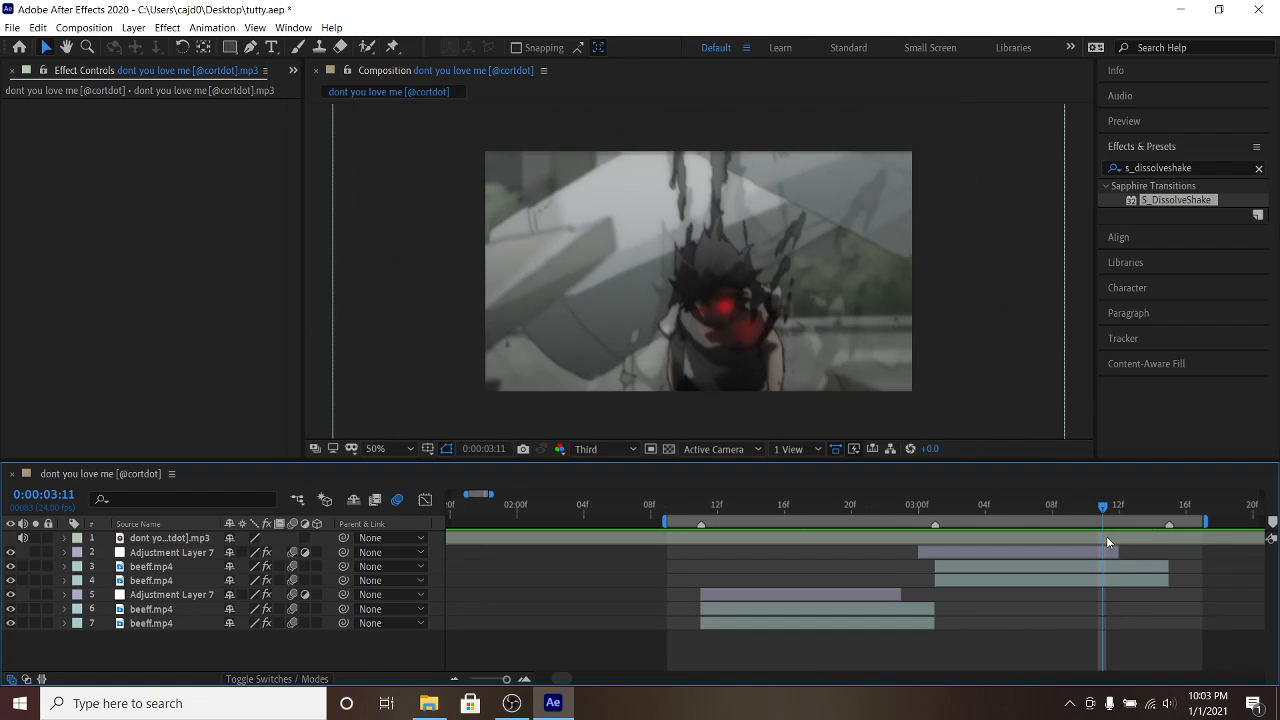